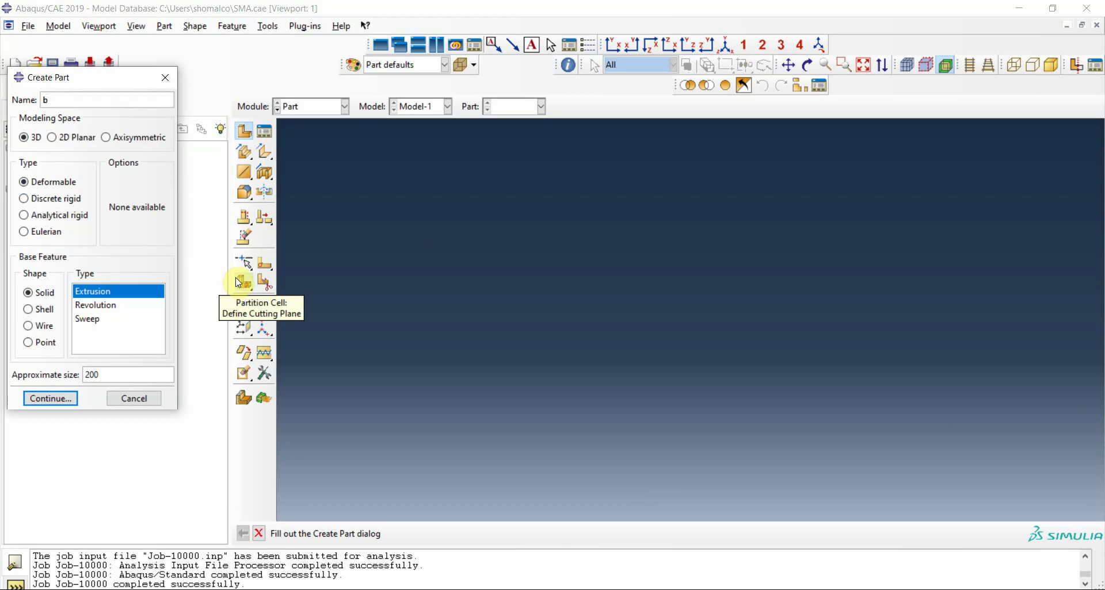
# - Start a 3D deformable solid extrusion part named Bar with an approximate size of 200
pyautogui.write('Bar')
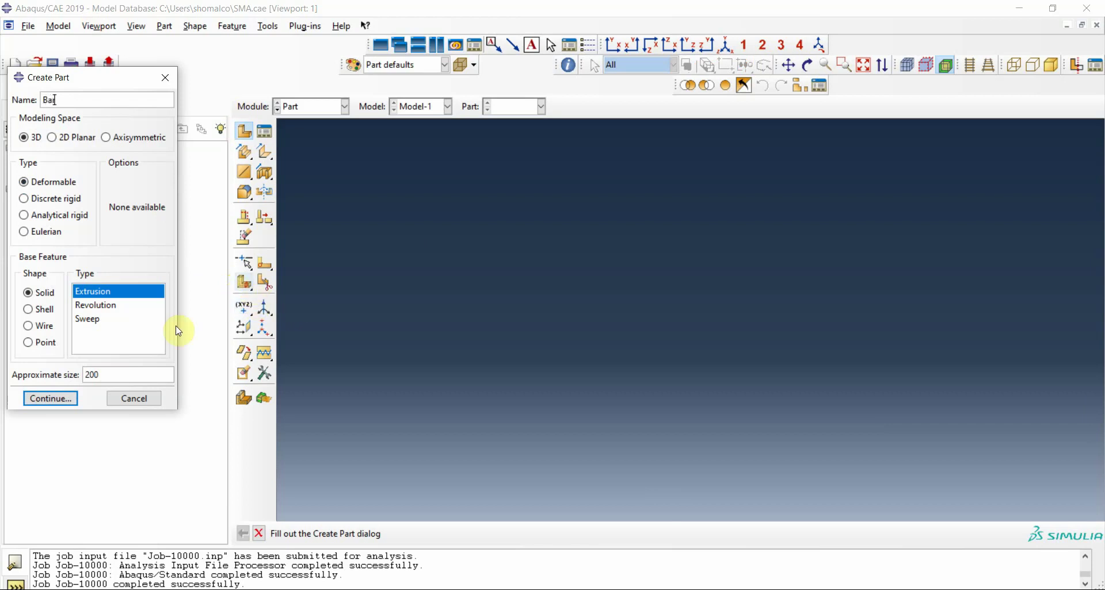
pyautogui.click(50, 399)
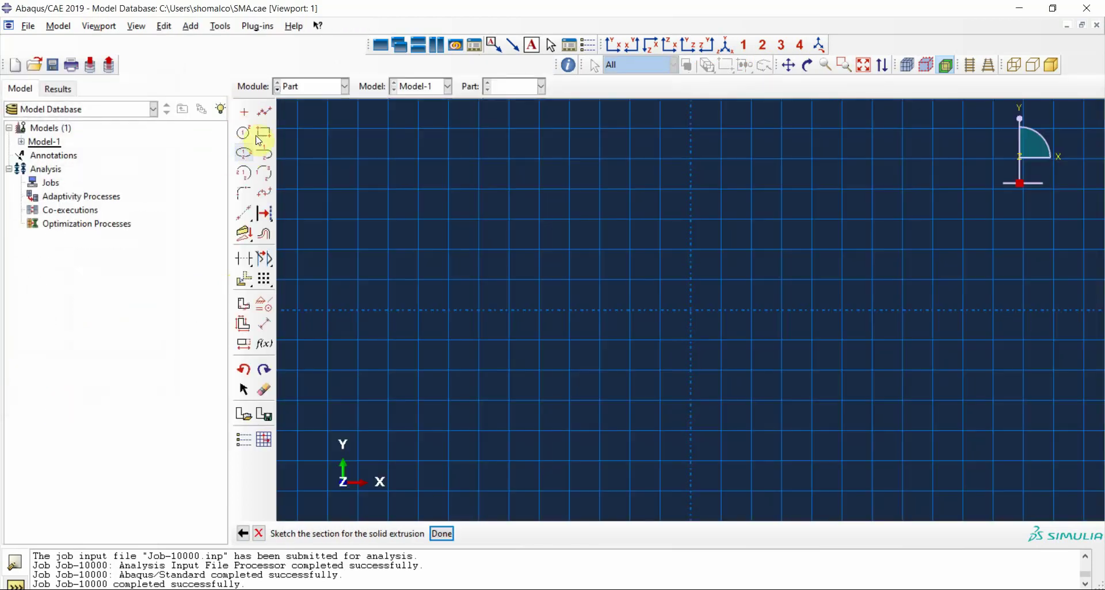
pyautogui.click(263, 133)
pyautogui.click(691, 304)
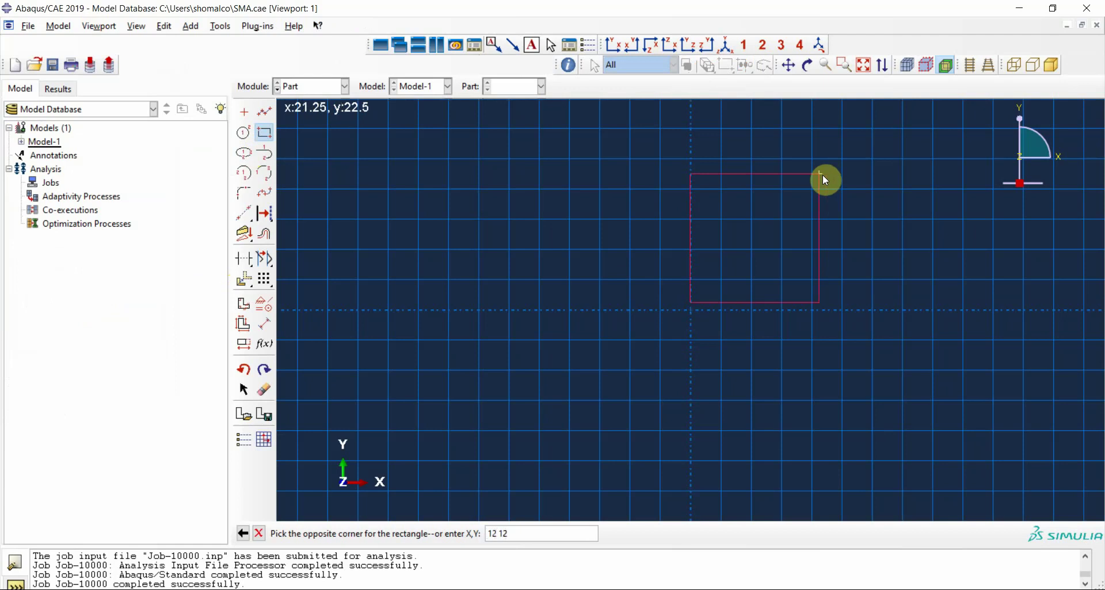
pyautogui.press('Return')
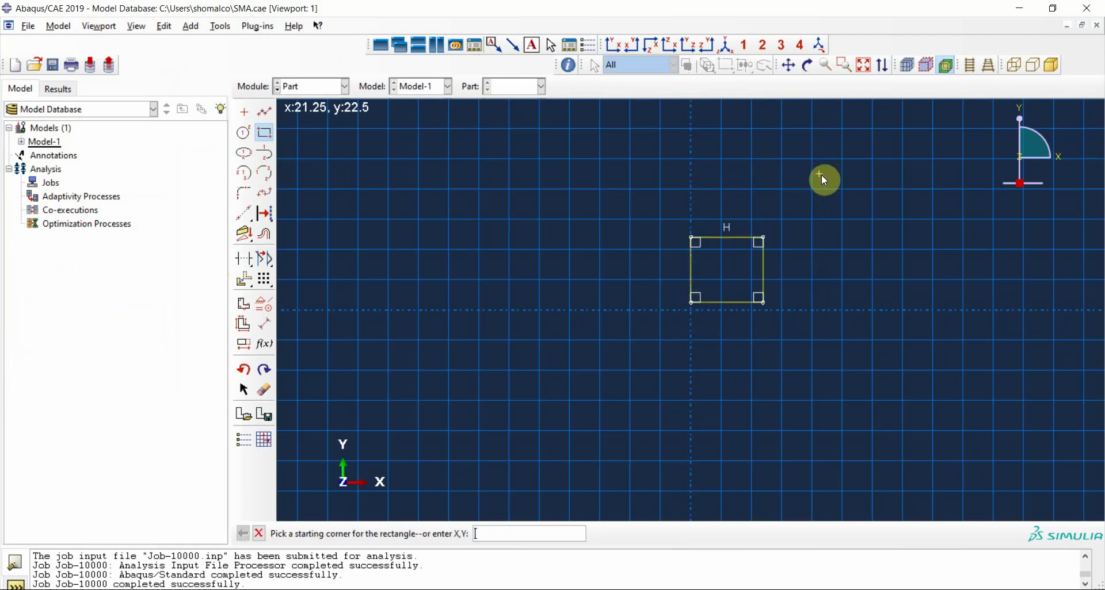
pyautogui.click(244, 369)
# - Sketch a rectangle from the origin to the opposite corner at 12,12
pyautogui.click(265, 132)
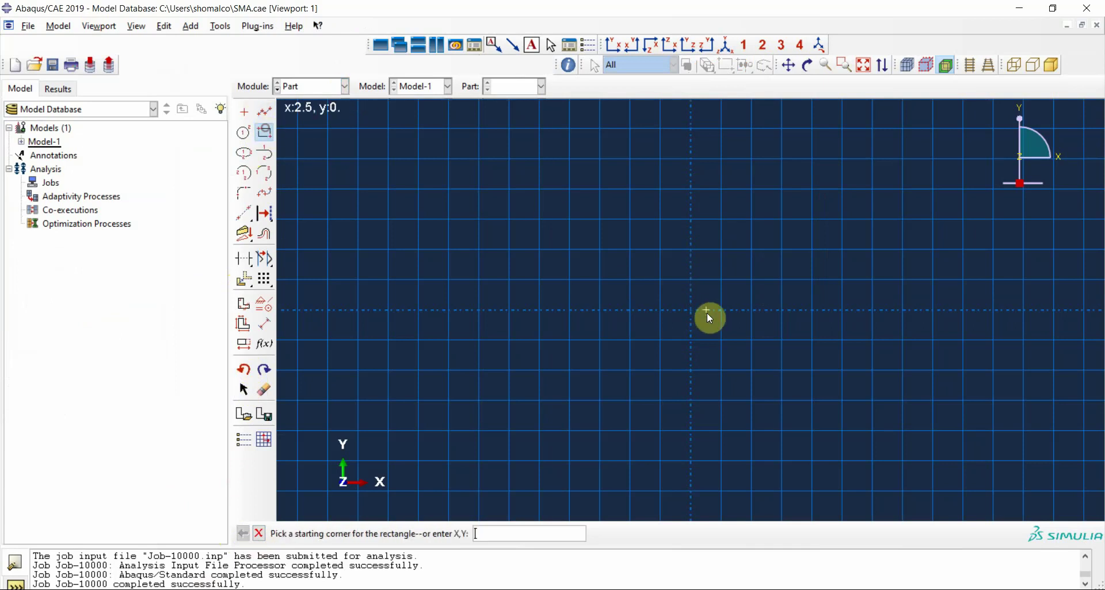
pyautogui.click(691, 310)
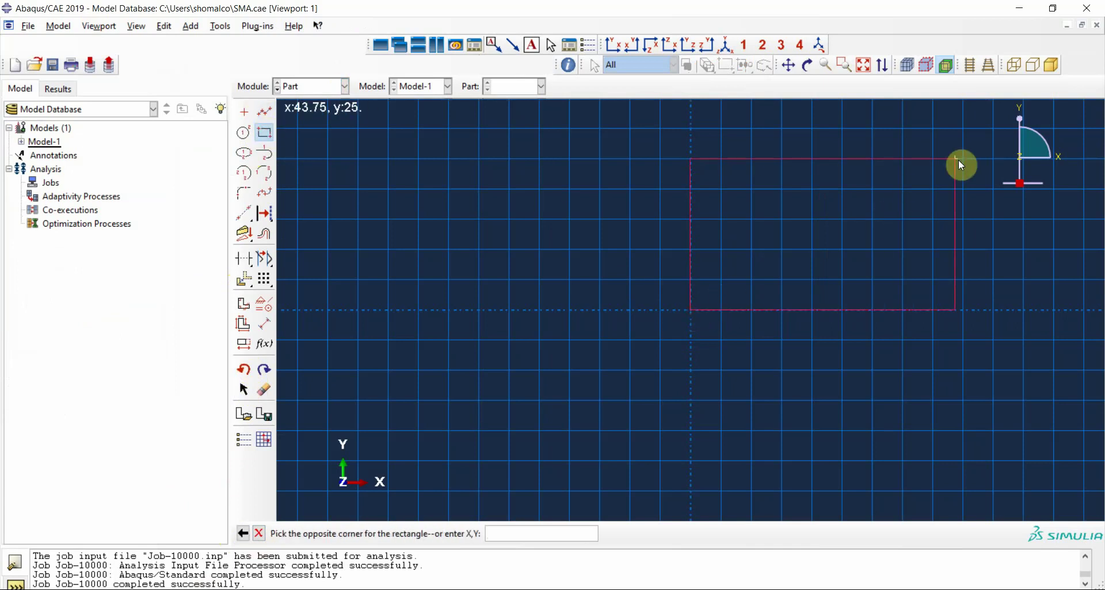
pyautogui.write('12,12')
pyautogui.press('Return')
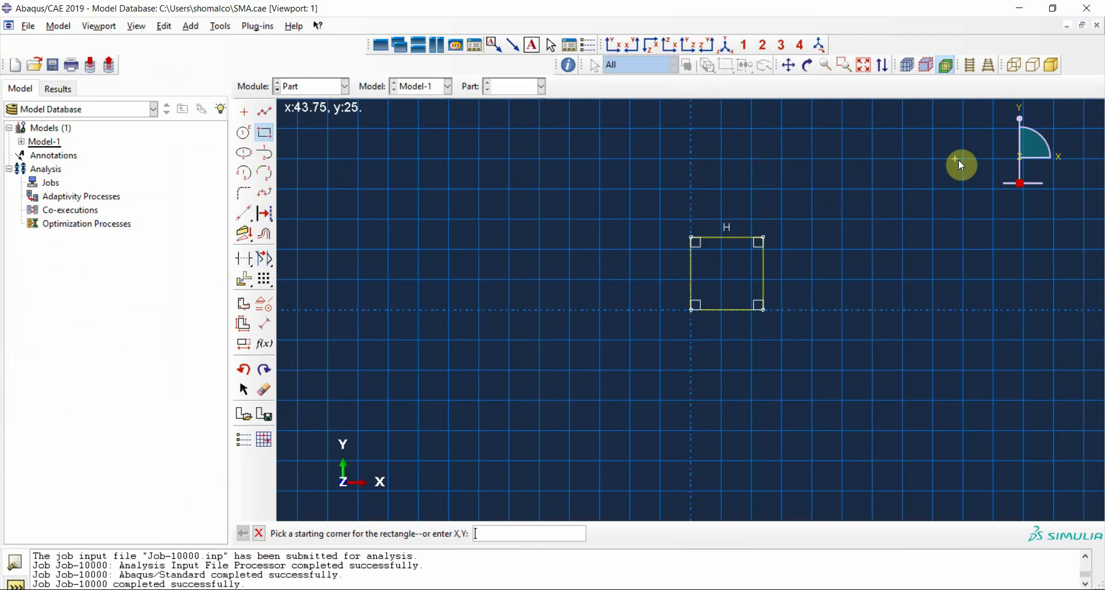
pyautogui.click(258, 535)
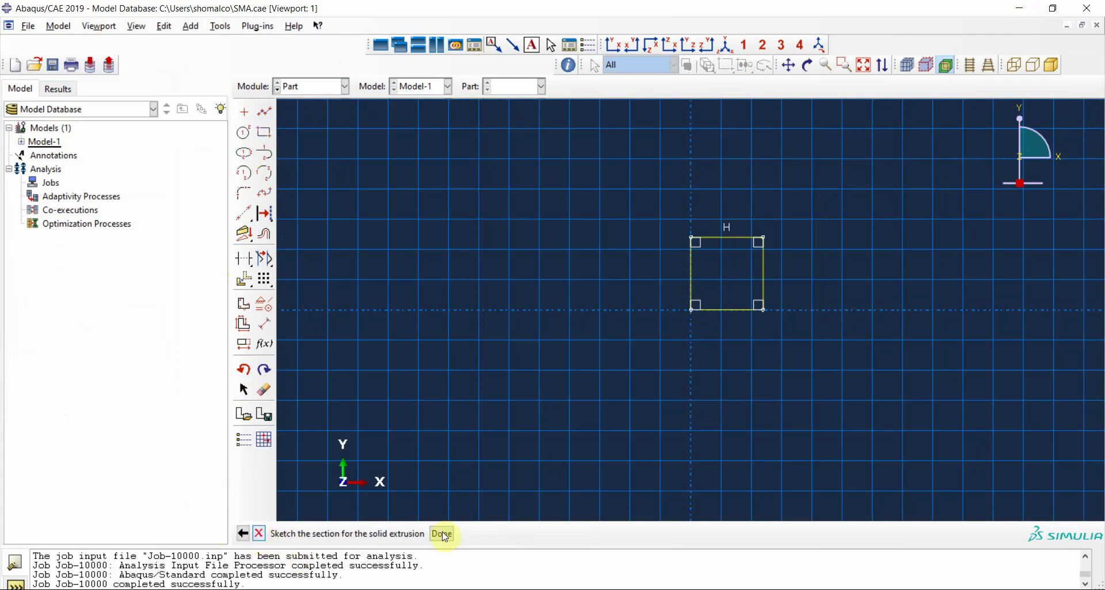
# - Finish the square sketch and extrude it to a depth of 145
pyautogui.click(443, 534)
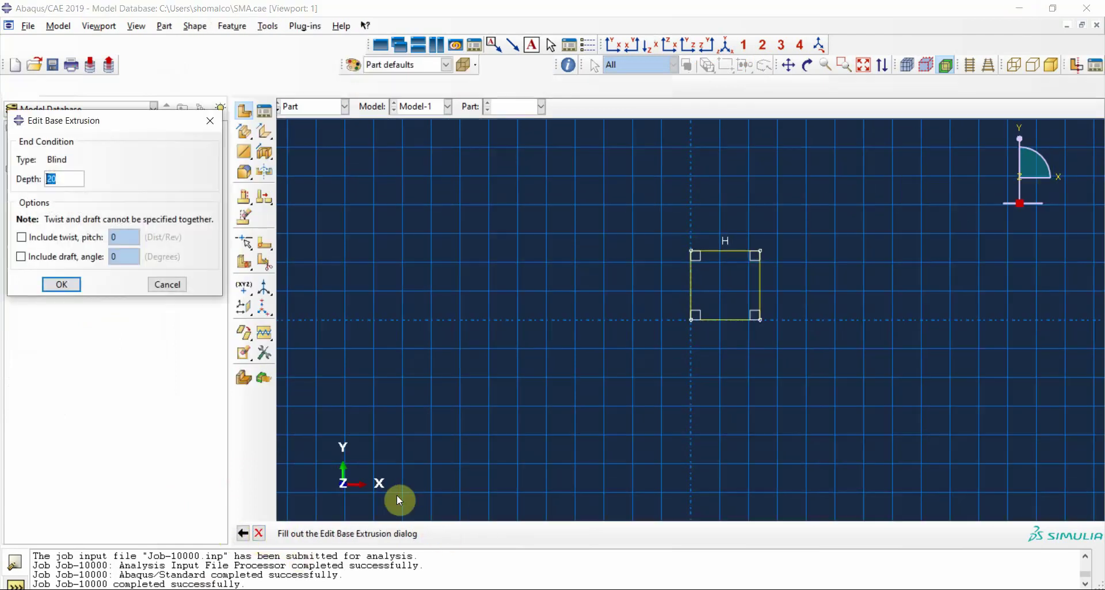
pyautogui.write('140')
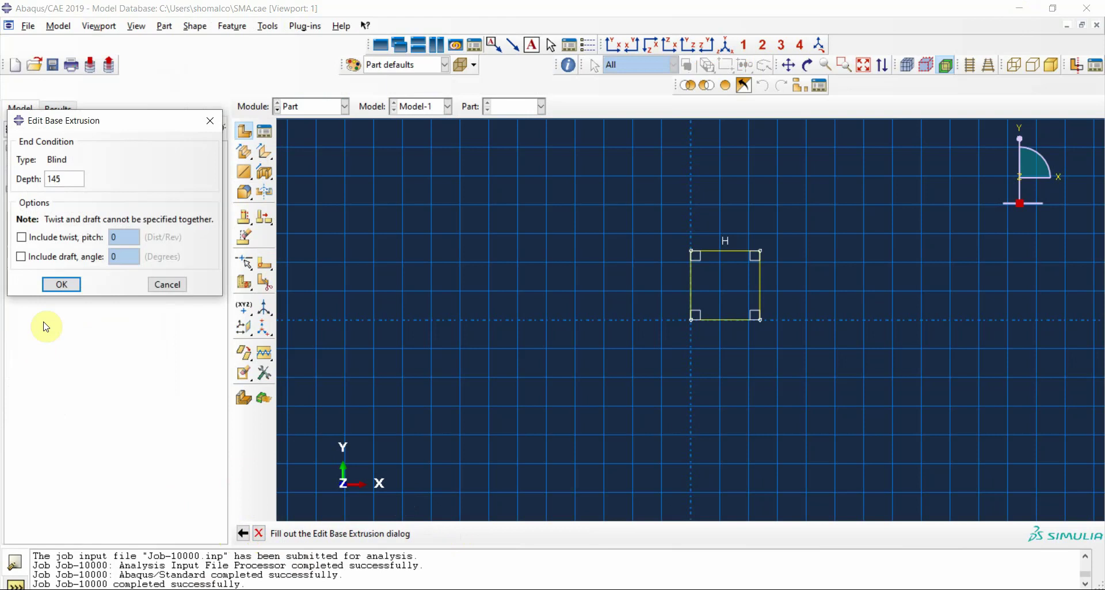
pyautogui.click(62, 285)
# - In the Property module, open the existing Material-1 for editing and show its Super Elasticity data
pyautogui.click(297, 107)
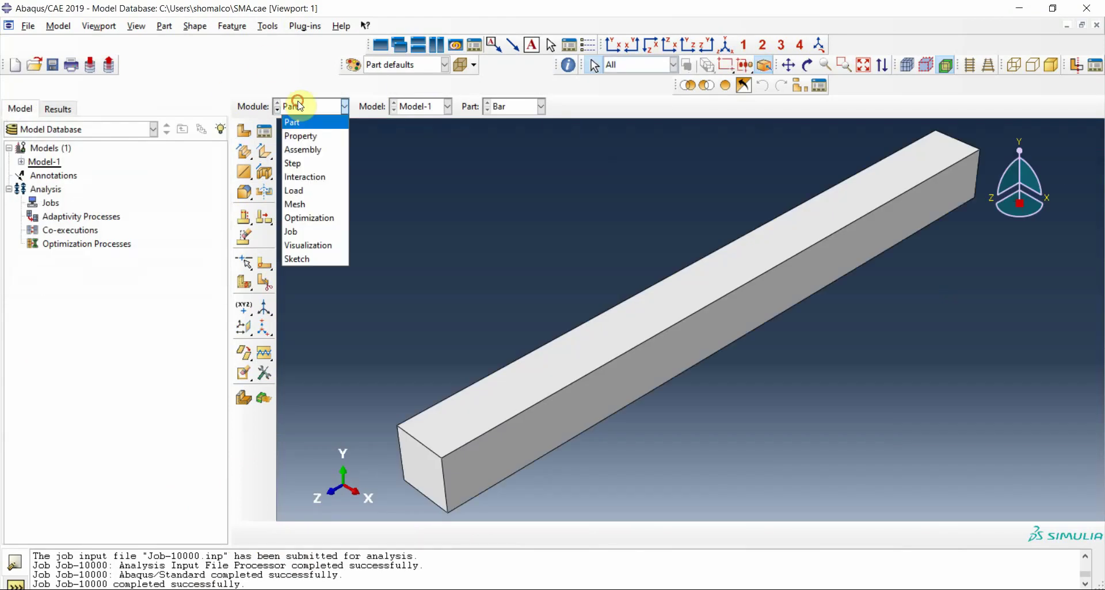
pyautogui.click(298, 136)
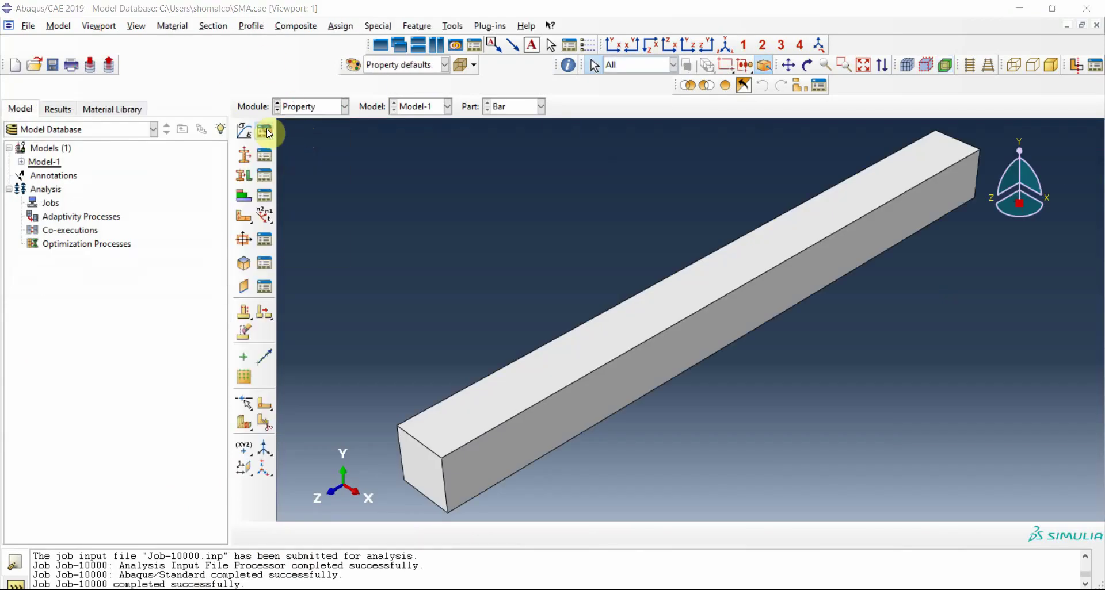
pyautogui.click(264, 131)
pyautogui.click(527, 186)
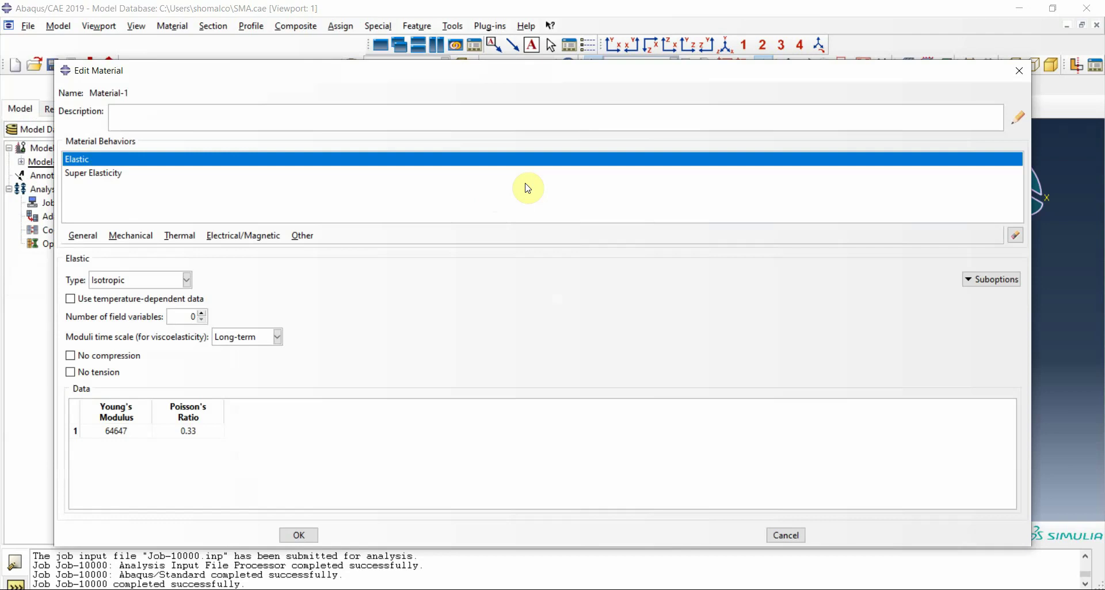
pyautogui.click(115, 235)
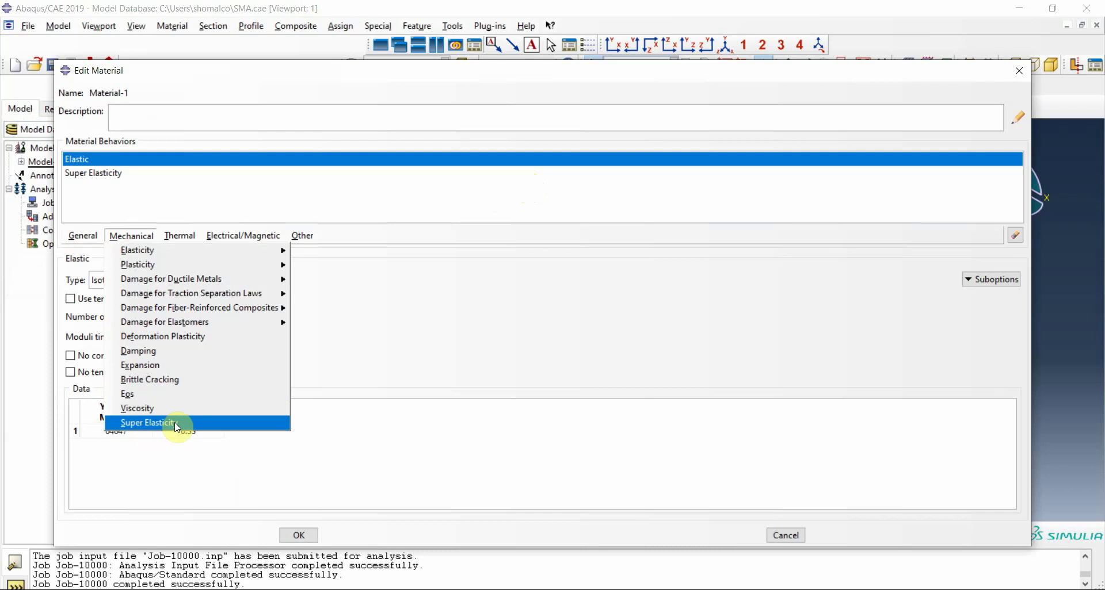
pyautogui.click(491, 364)
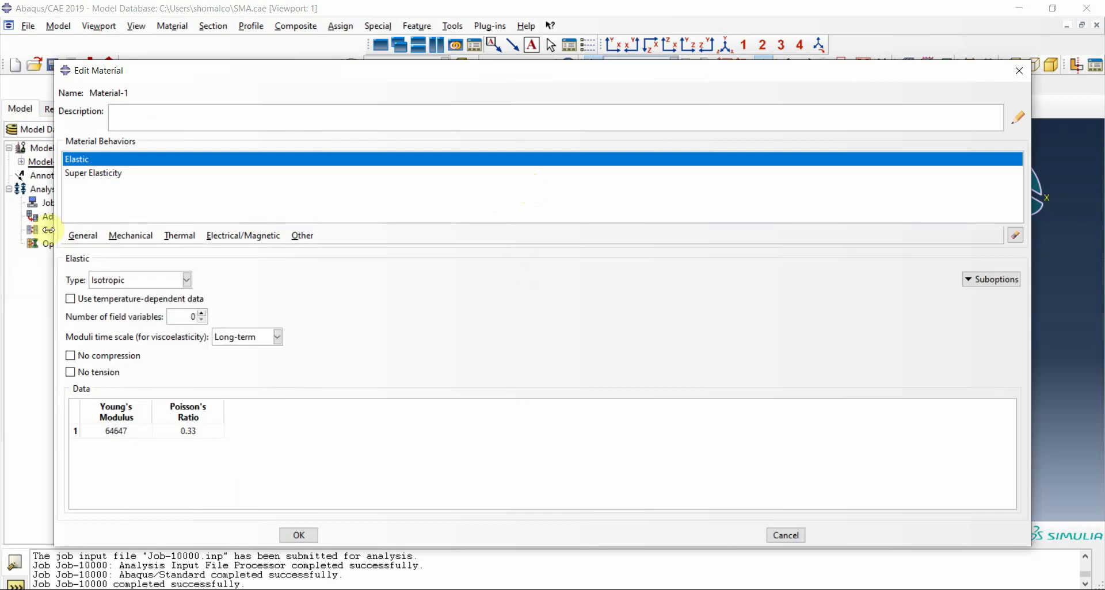
pyautogui.click(115, 174)
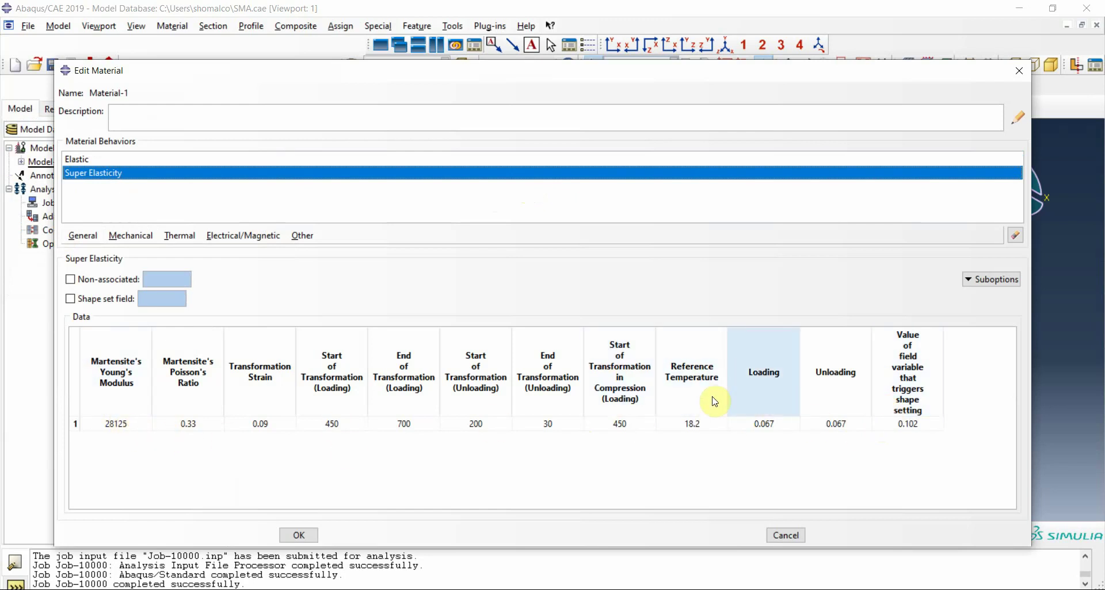
# - Open and enlarge the Superelastic Hardening suboption editor, then consult the stress-strain curve on the first slide in PowerPoint
pyautogui.click(992, 279)
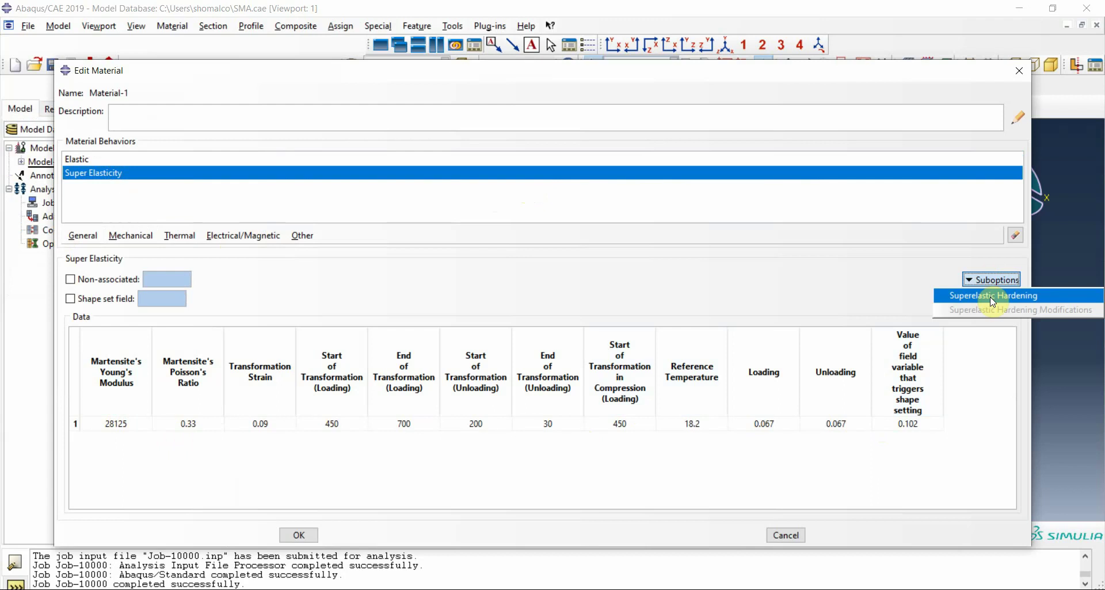
pyautogui.click(991, 297)
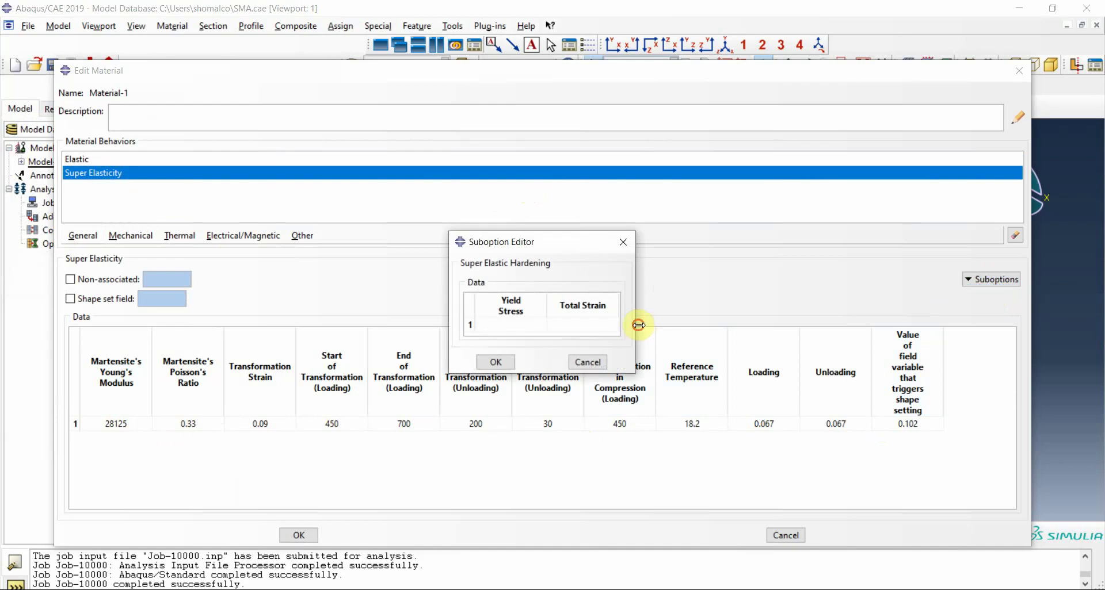
pyautogui.moveTo(639, 325); pyautogui.dragTo(855, 306)
pyautogui.moveTo(621, 377); pyautogui.dragTo(623, 498)
pyautogui.hotkey('alt', 'Tab')
pyautogui.click(103, 157)
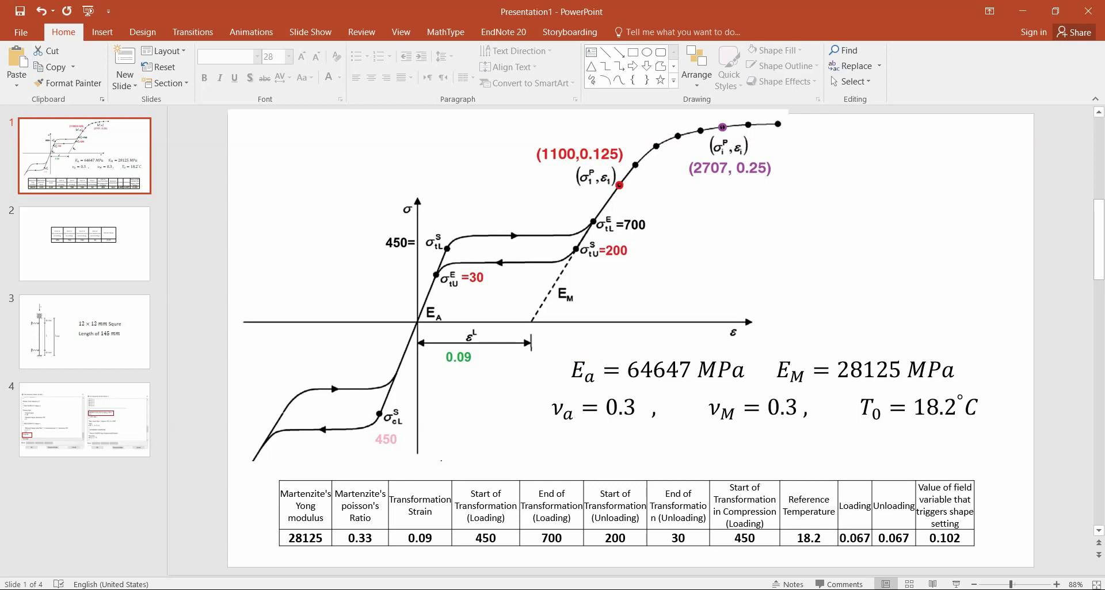
pyautogui.click(1019, 11)
# - Enter the superelastic hardening points, yield stress 1100 at total strain 0.125 and 2707 at 0.25, and accept them
pyautogui.click(495, 325)
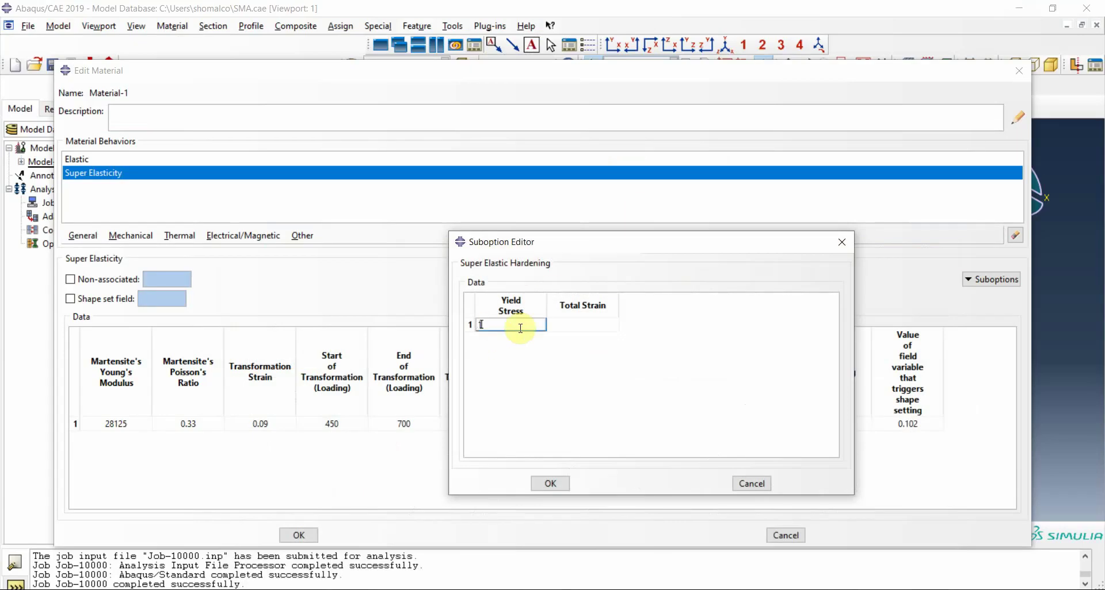
pyautogui.press('Tab')
pyautogui.write('0.125')
pyautogui.press('Tab')
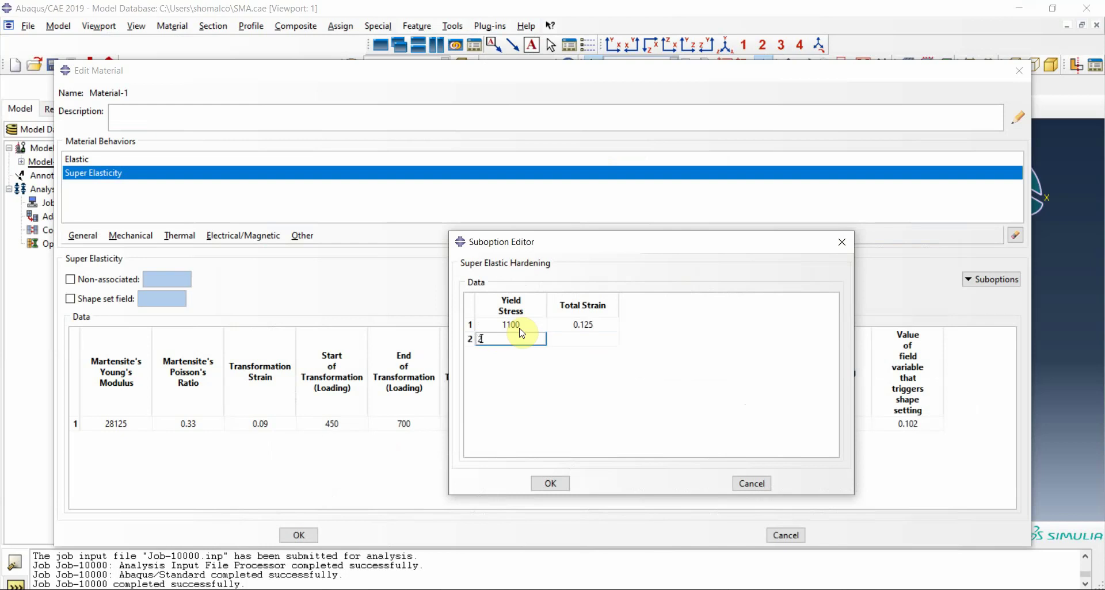
pyautogui.write('2707')
pyautogui.press('Tab')
pyautogui.write('0.25')
pyautogui.click(561, 483)
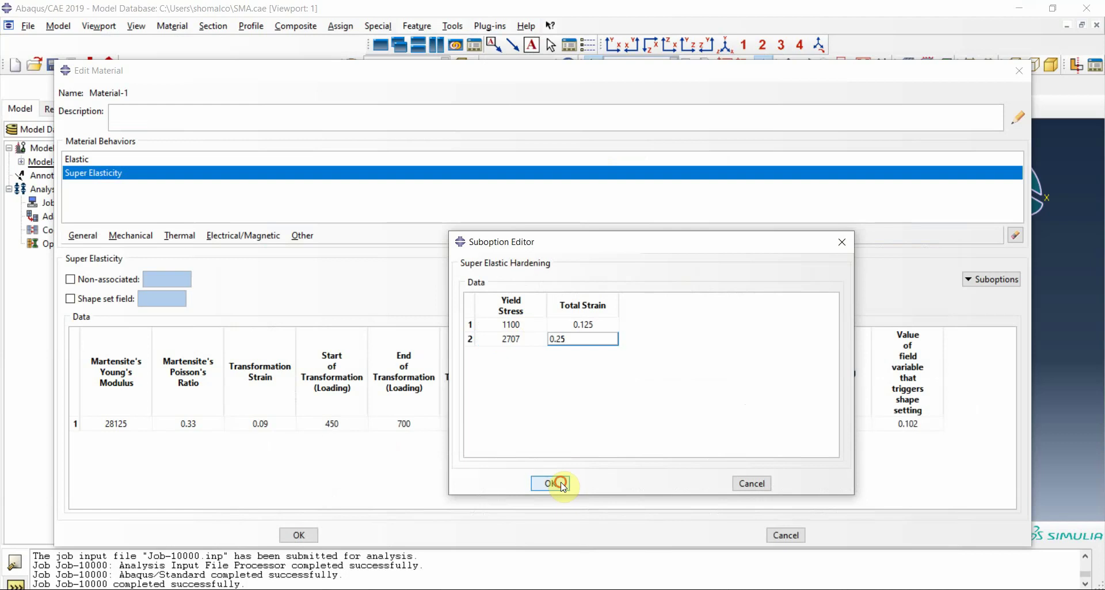
# - Add the Superelastic Hardening Modifications suboption with the loading transformation starting at 450 and ending at 700
pyautogui.click(986, 280)
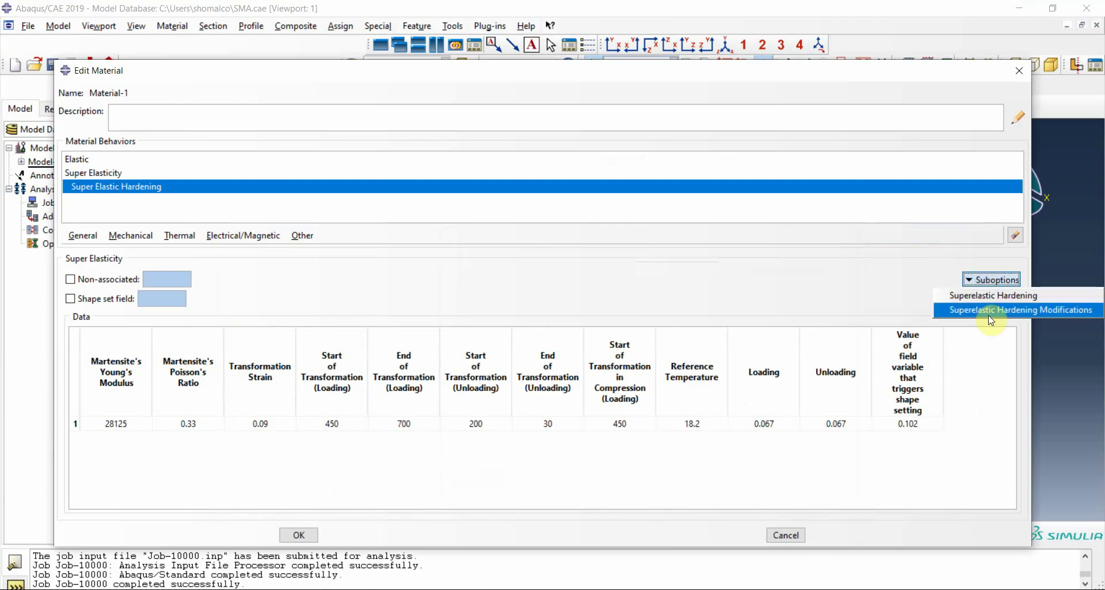
pyautogui.click(996, 311)
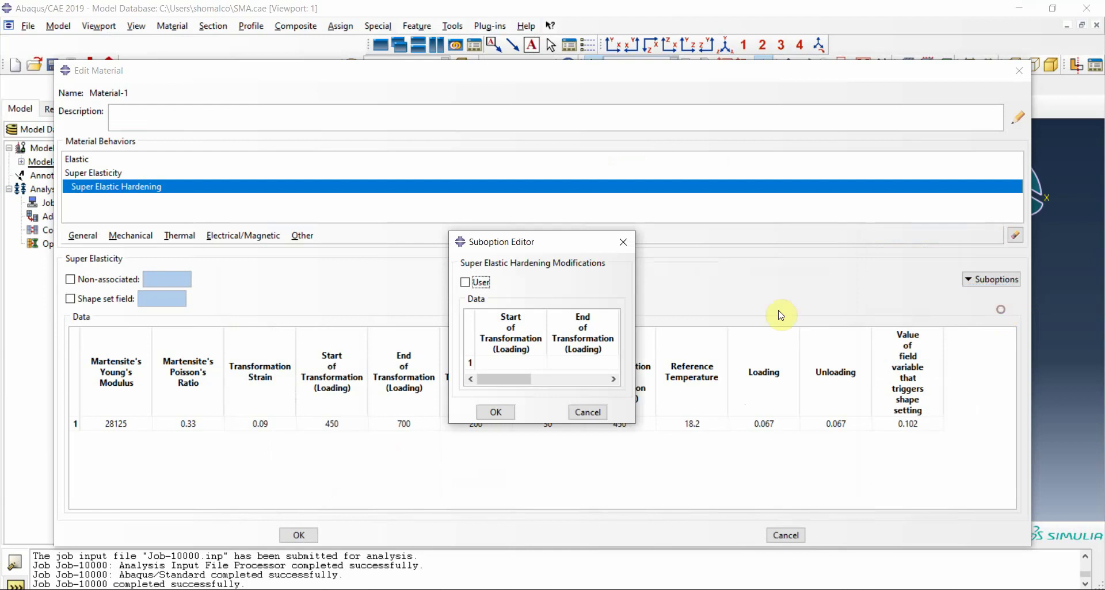
pyautogui.moveTo(637, 326); pyautogui.dragTo(964, 294)
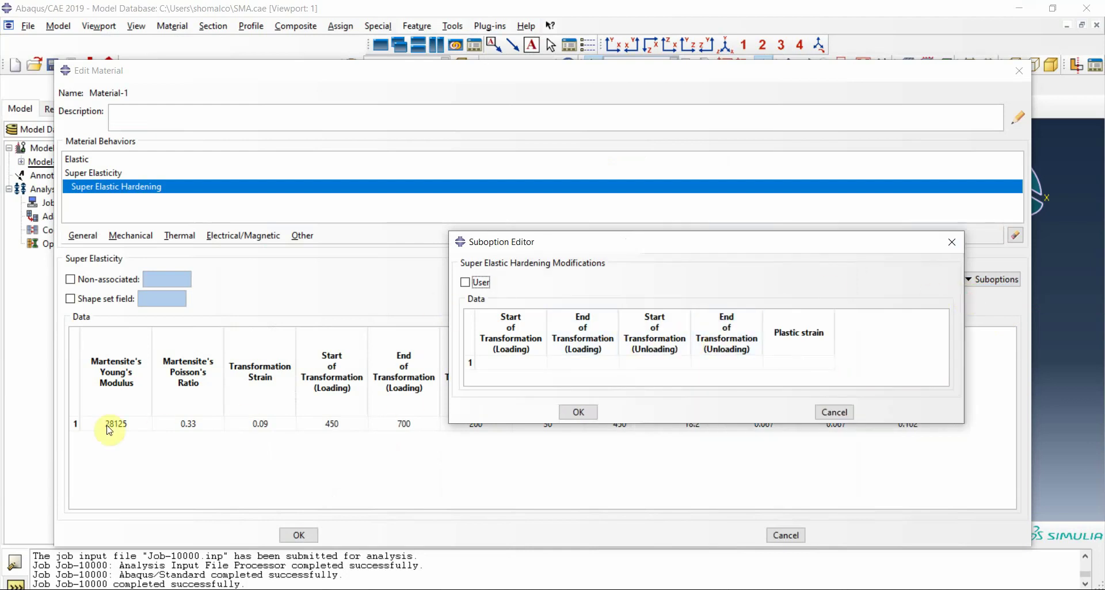
pyautogui.moveTo(581, 244); pyautogui.dragTo(516, 145)
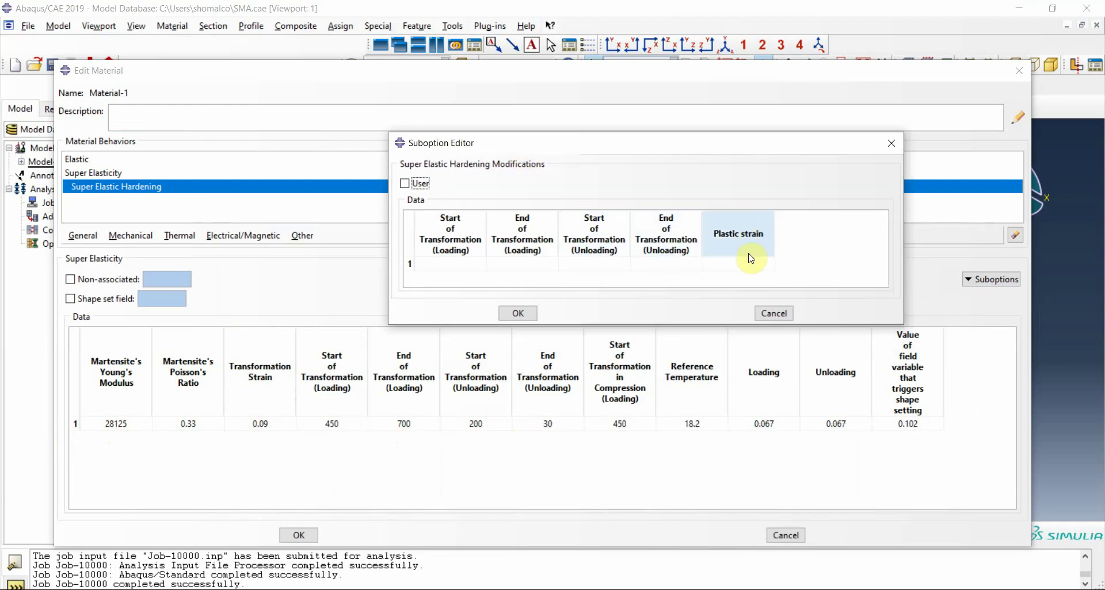
pyautogui.click(457, 265)
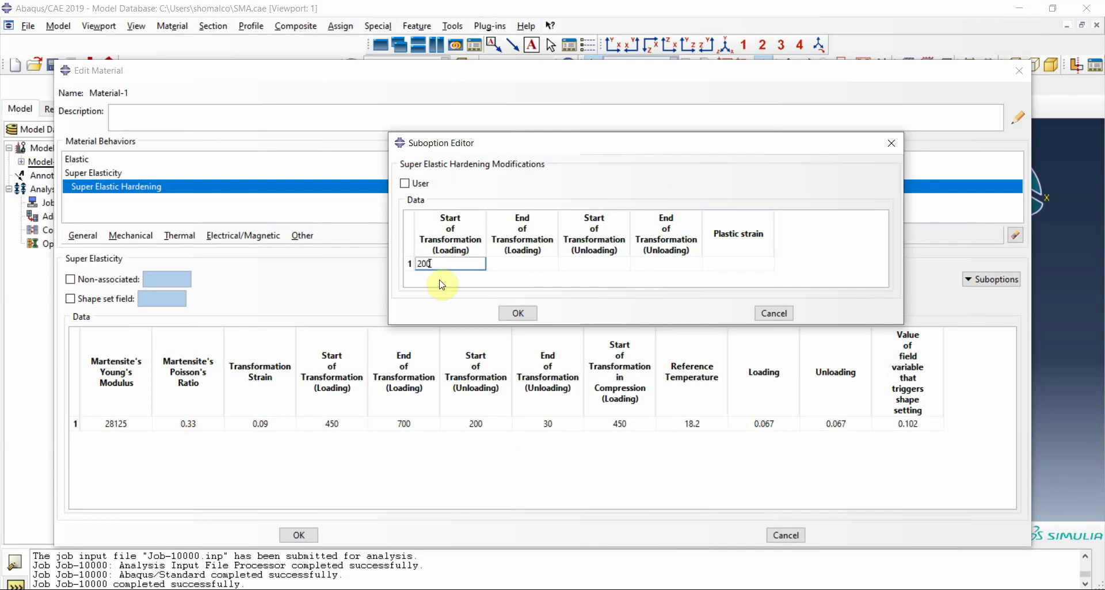
pyautogui.press('Tab')
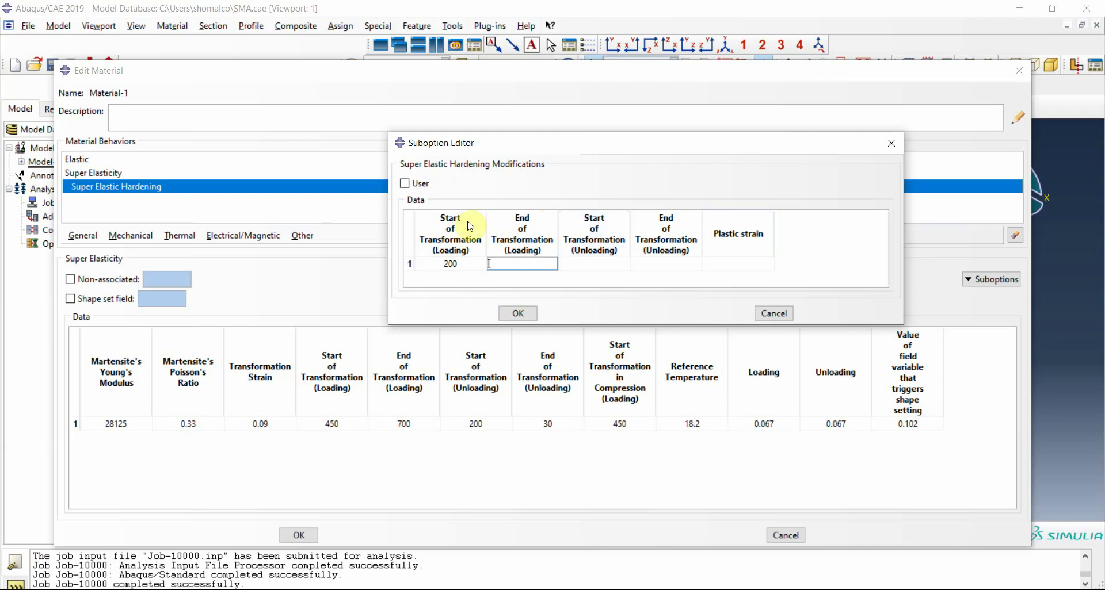
pyautogui.click(445, 265)
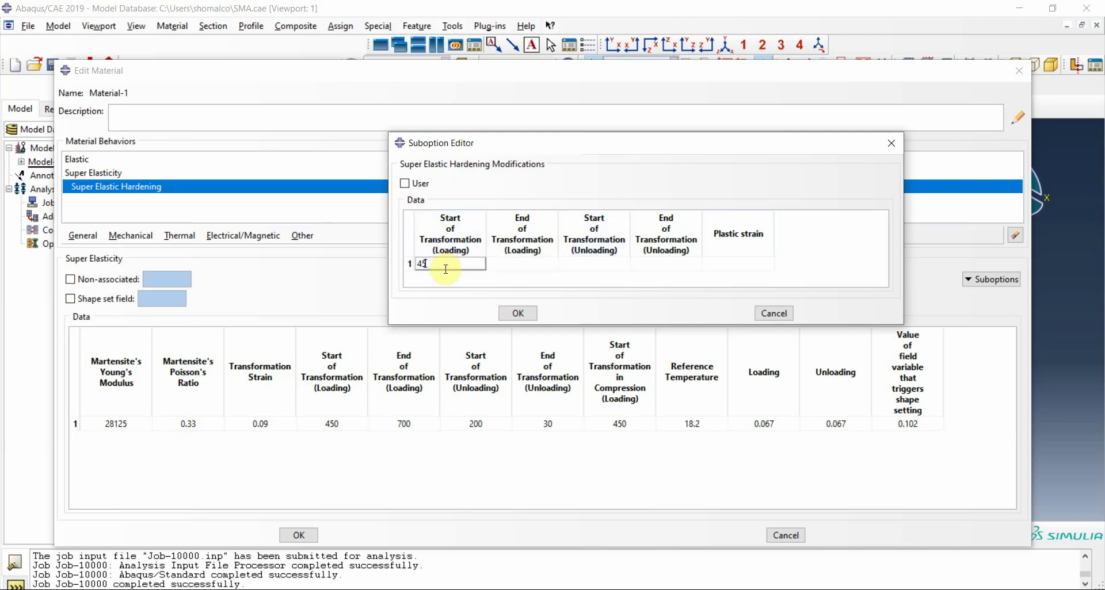
pyautogui.press('Tab')
pyautogui.write('700')
# - Set the unloading transformation start to 200 and its end to 30 in the hardening modifications
pyautogui.press('Tab')
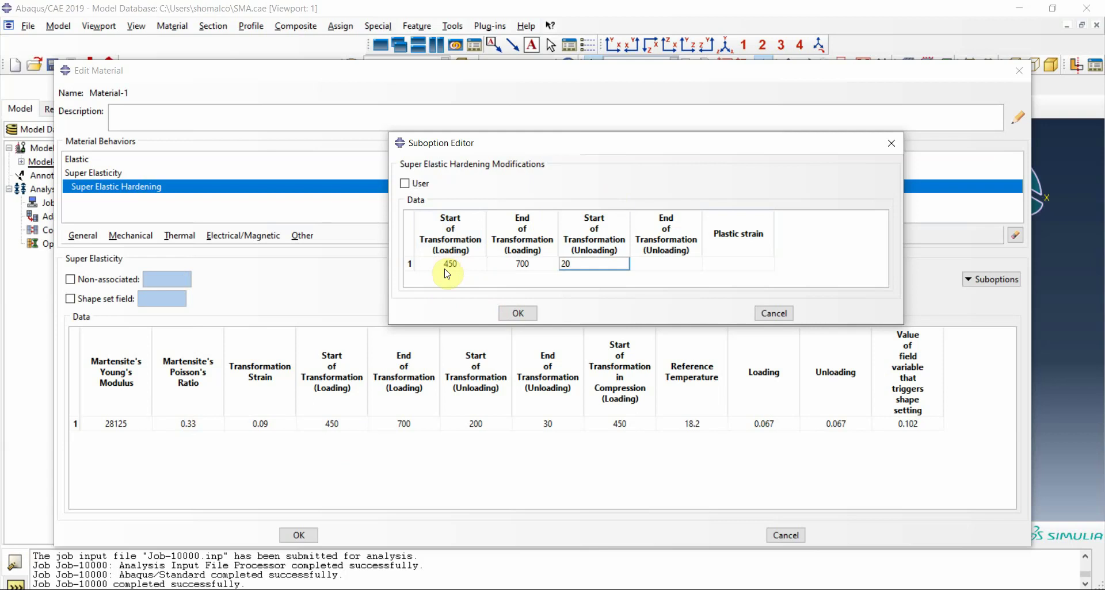
pyautogui.press('Tab')
pyautogui.write('30')
pyautogui.press('Tab')
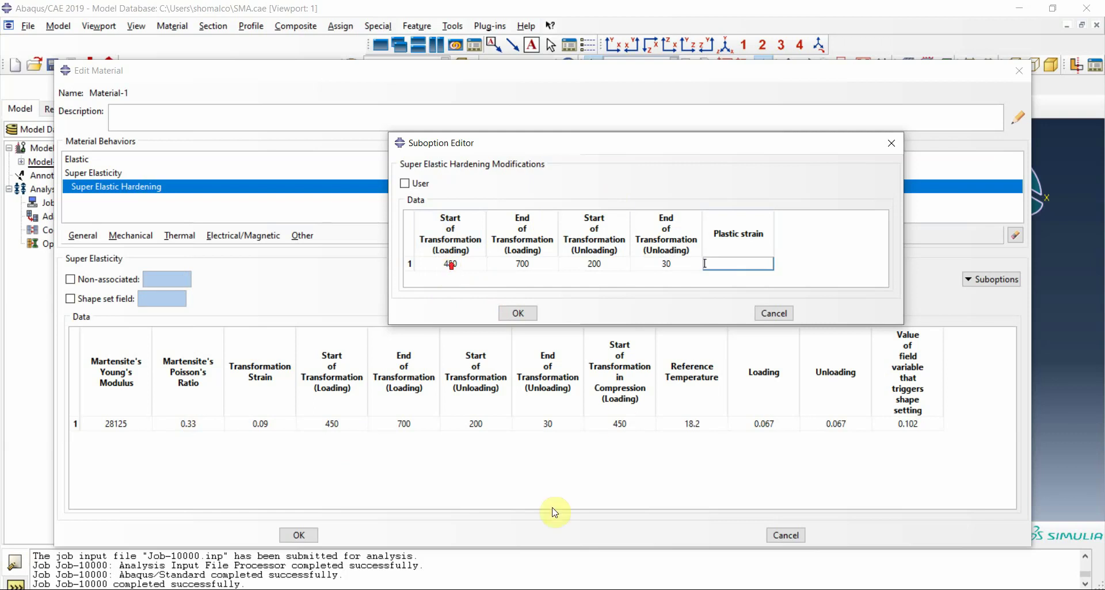
# - Look up the plastic strain in the second PowerPoint slide's table, enter 0.15 in the Abaqus hardening modifications and accept them
pyautogui.click(543, 588)
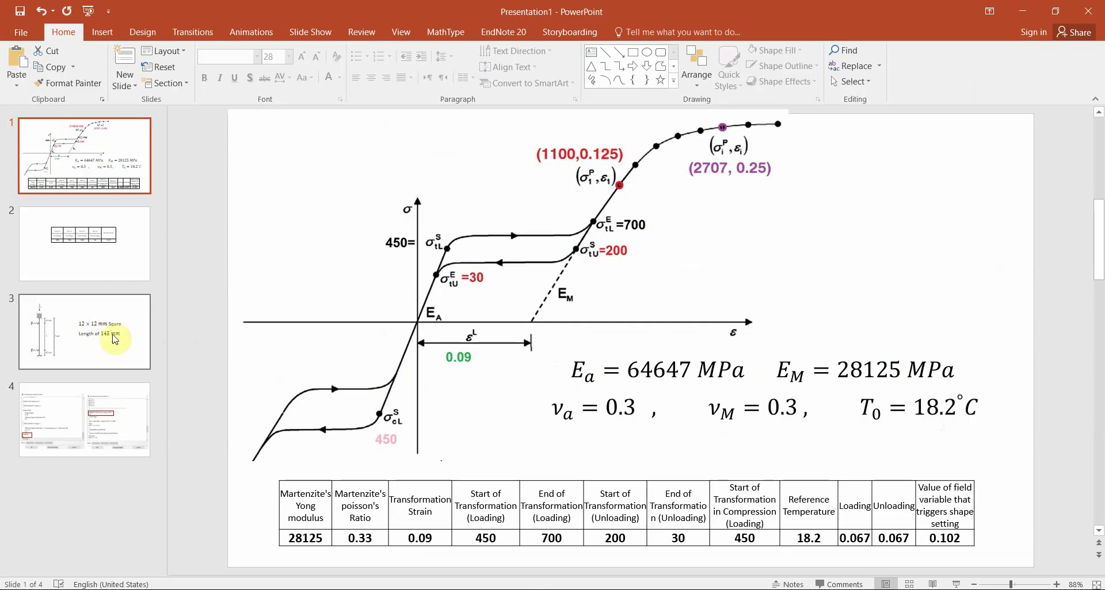
pyautogui.click(84, 236)
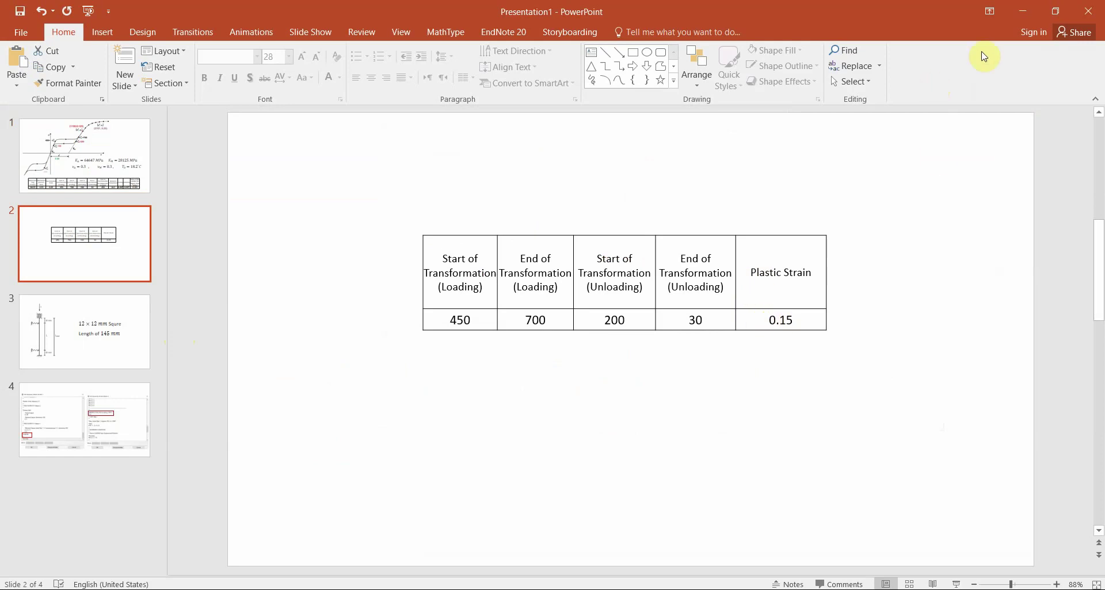
pyautogui.click(1023, 11)
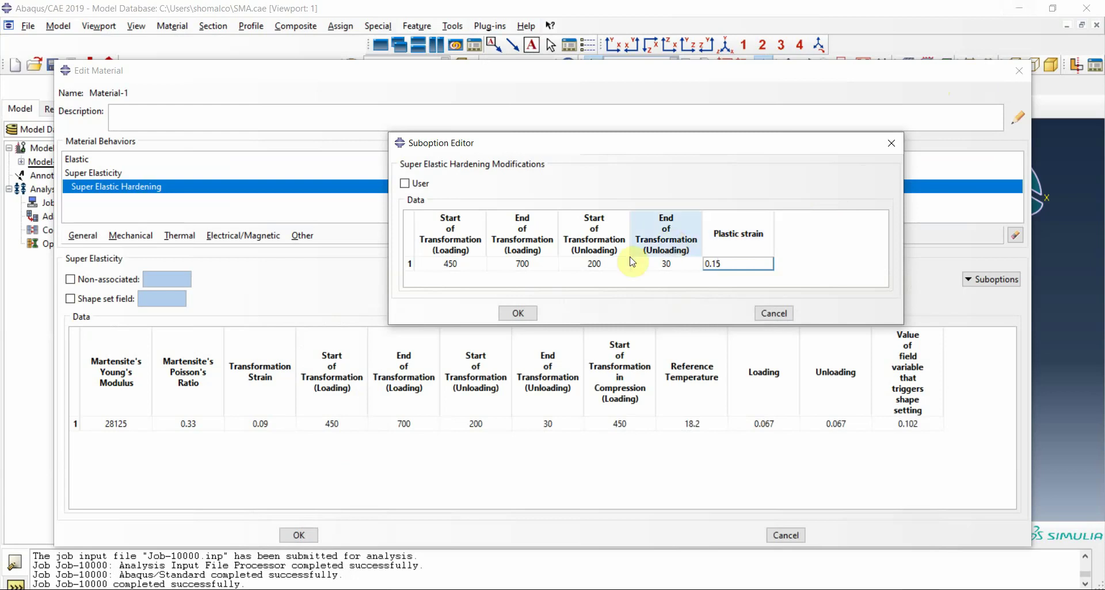
pyautogui.click(518, 313)
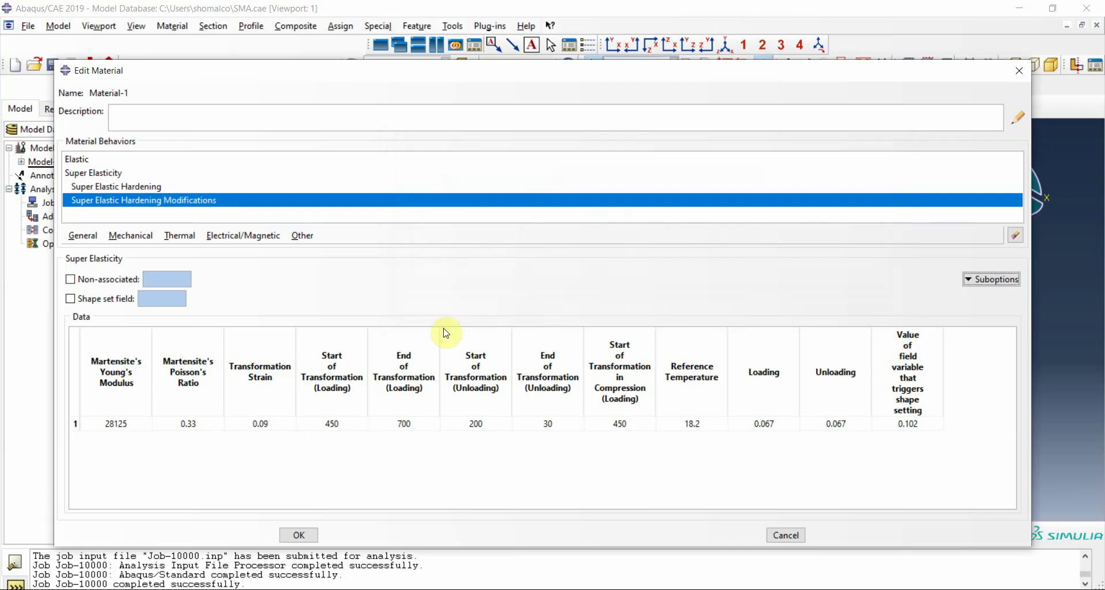
# - Accept the material definition and check the existing solid homogeneous Section-1 in the section list
pyautogui.click(312, 536)
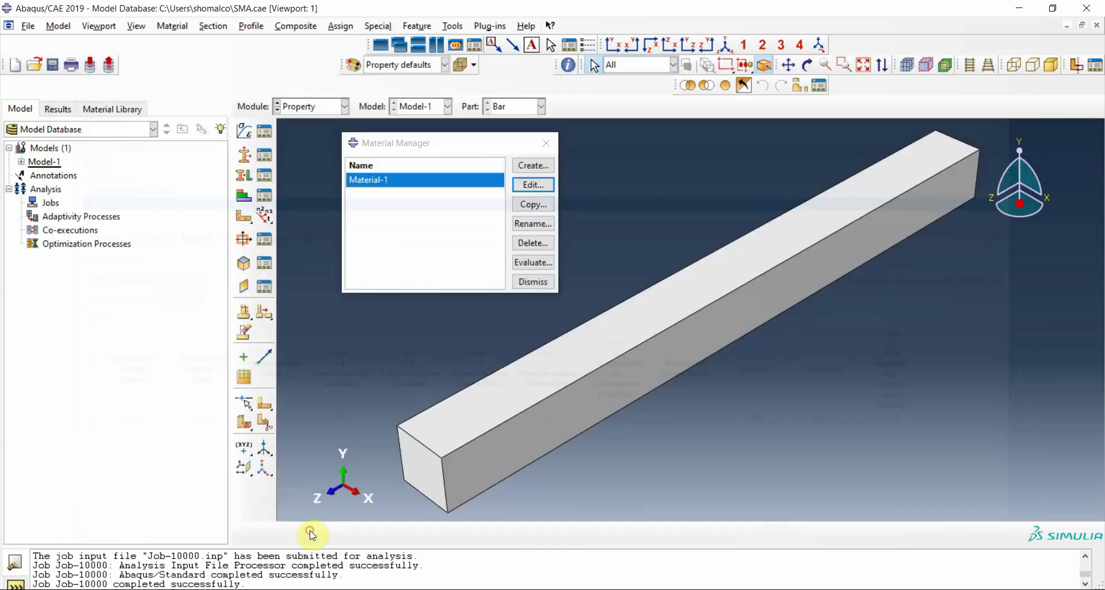
pyautogui.click(547, 144)
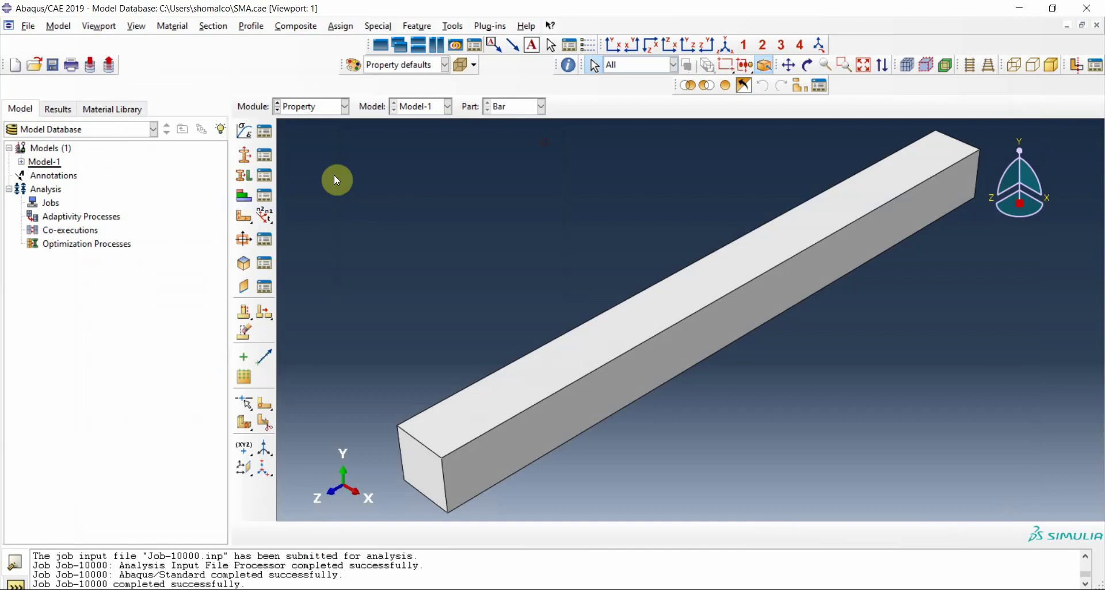
pyautogui.click(264, 155)
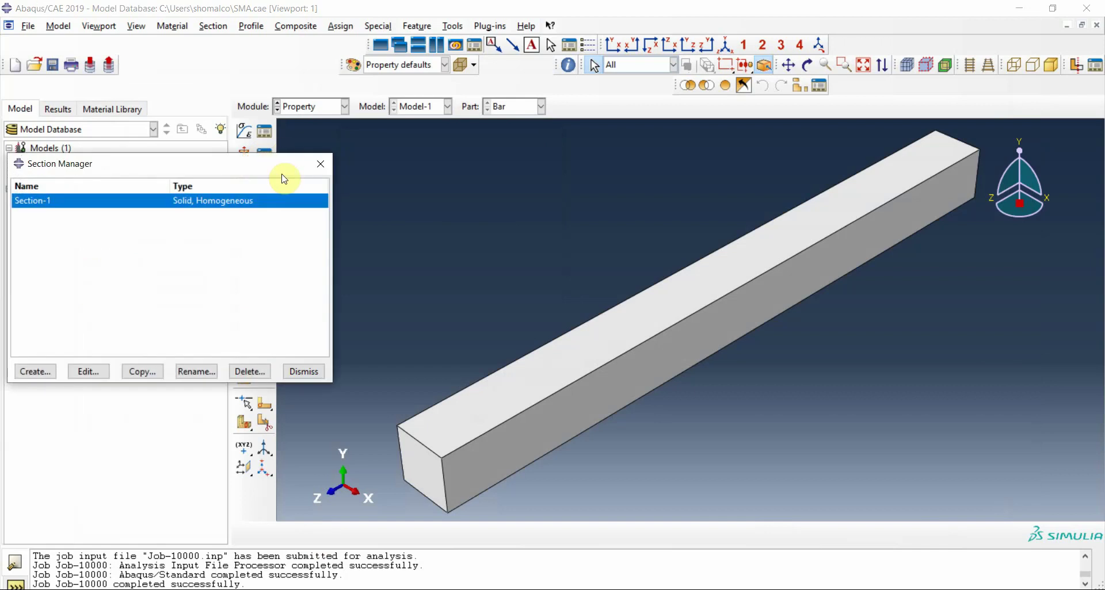
pyautogui.click(214, 172)
pyautogui.moveTo(215, 173); pyautogui.dragTo(302, 107)
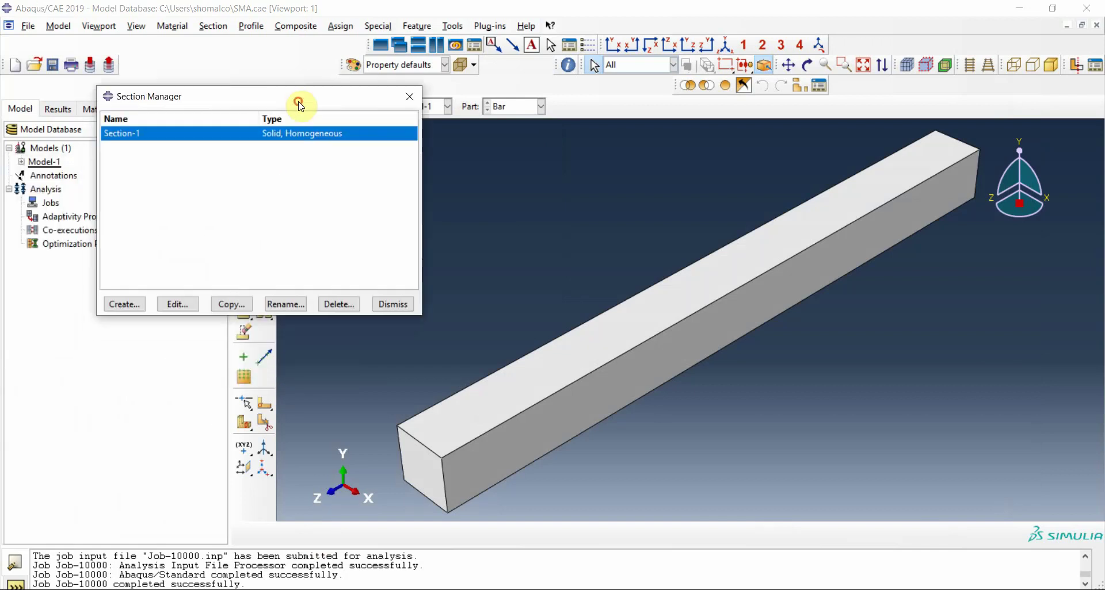
pyautogui.click(401, 99)
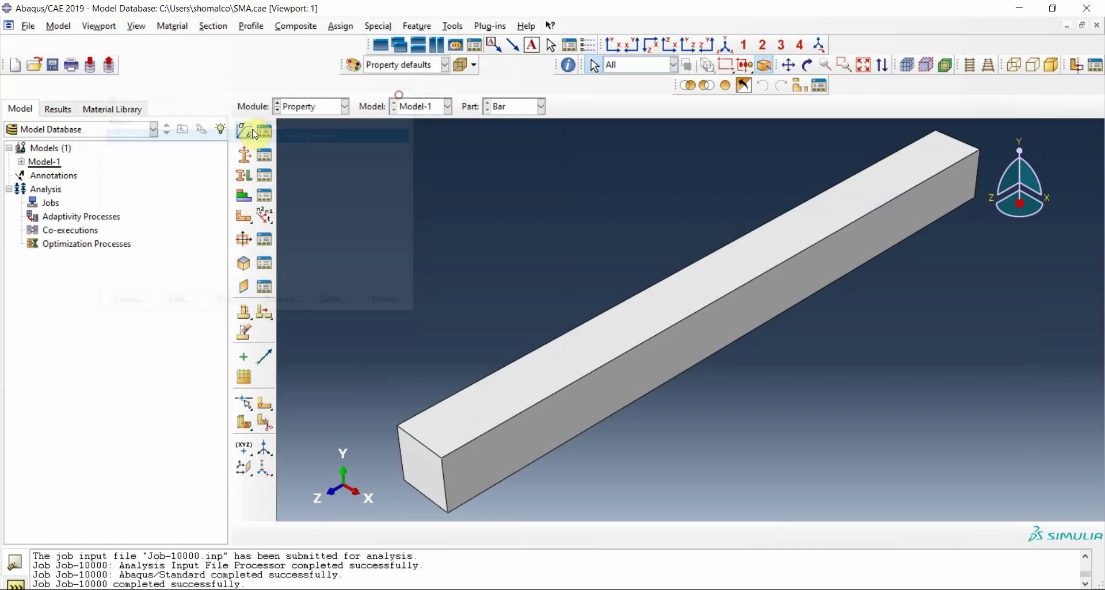
# - Assign Section-1 with Material-1 to the whole bar, creating Set-1 for the region
pyautogui.click(243, 174)
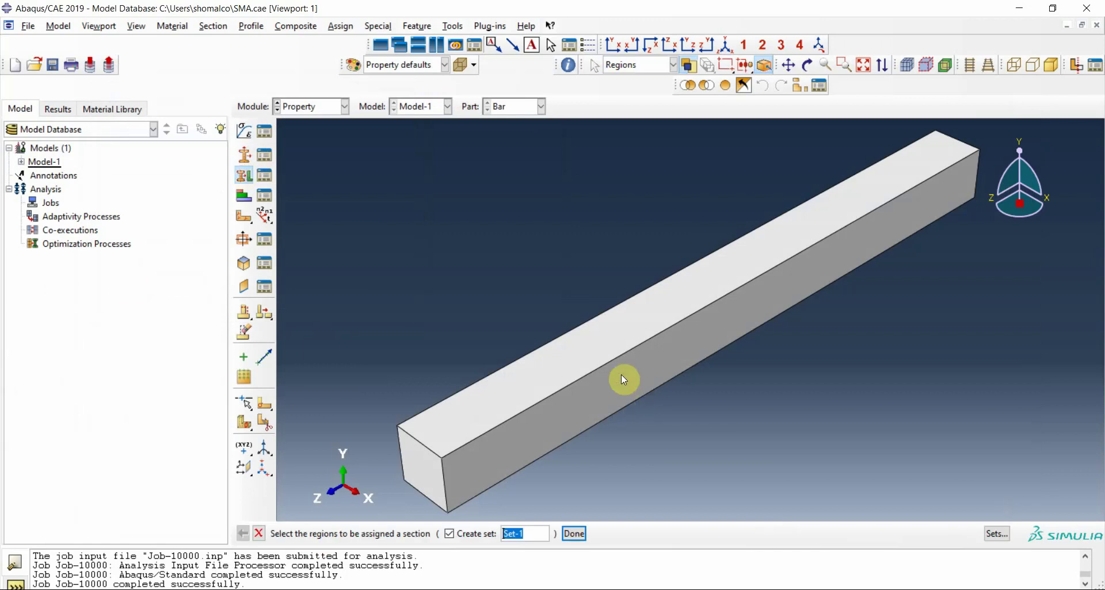
pyautogui.click(615, 358)
pyautogui.click(572, 534)
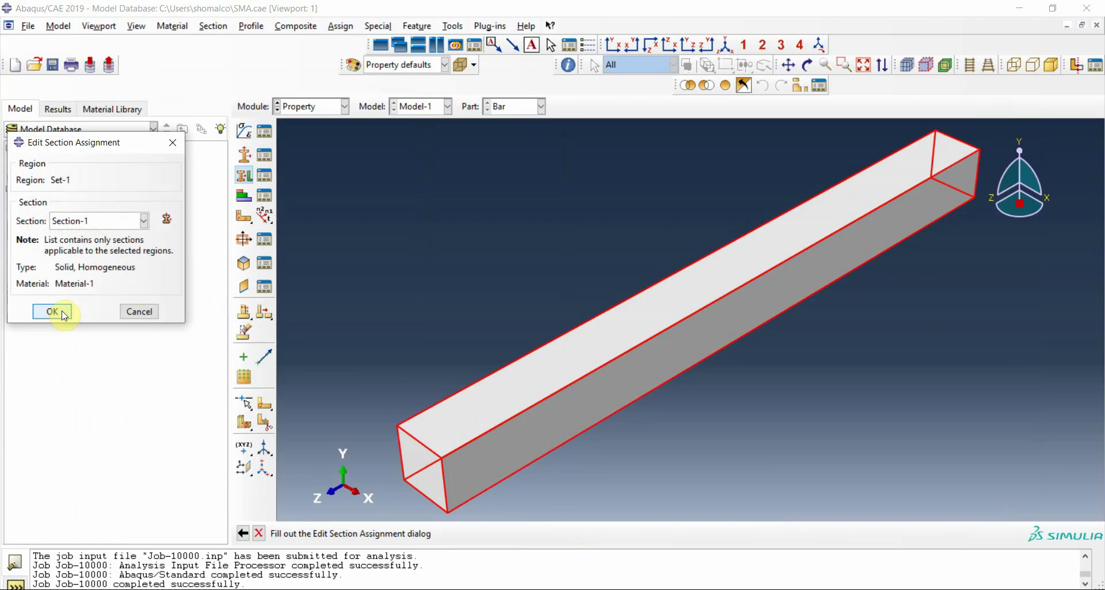
pyautogui.click(52, 311)
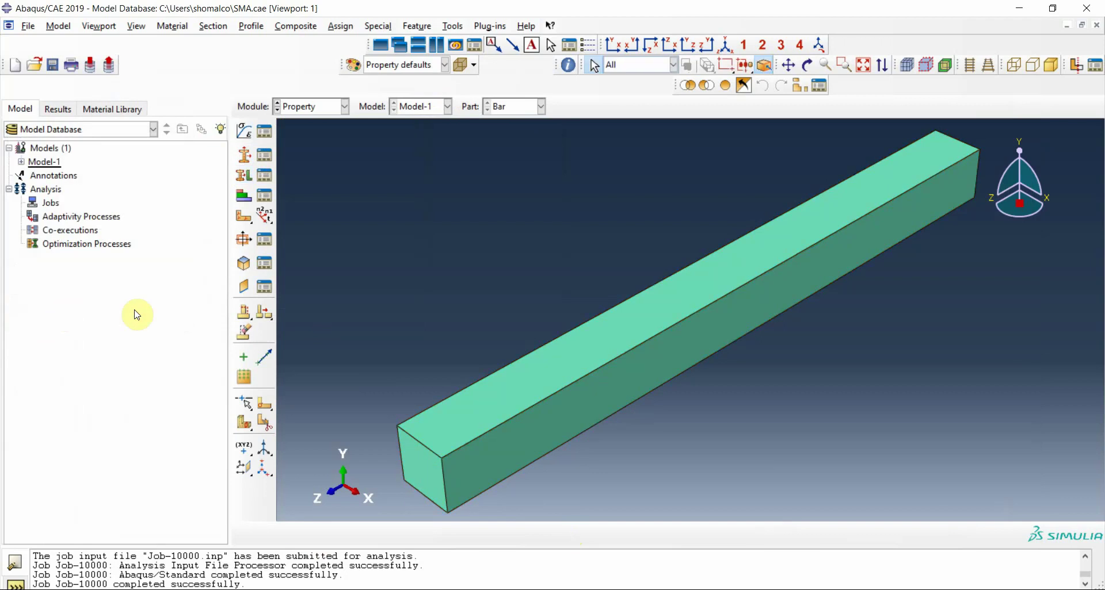
# - Add an instance of the bar part to the assembly
pyautogui.click(306, 101)
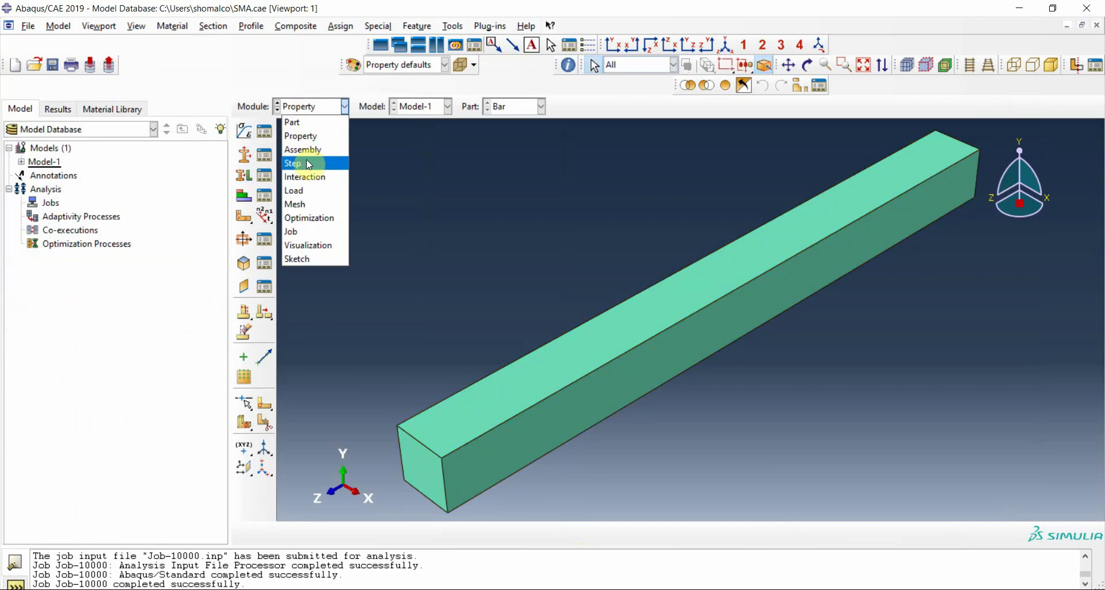
pyautogui.click(309, 165)
pyautogui.click(306, 106)
pyautogui.click(306, 150)
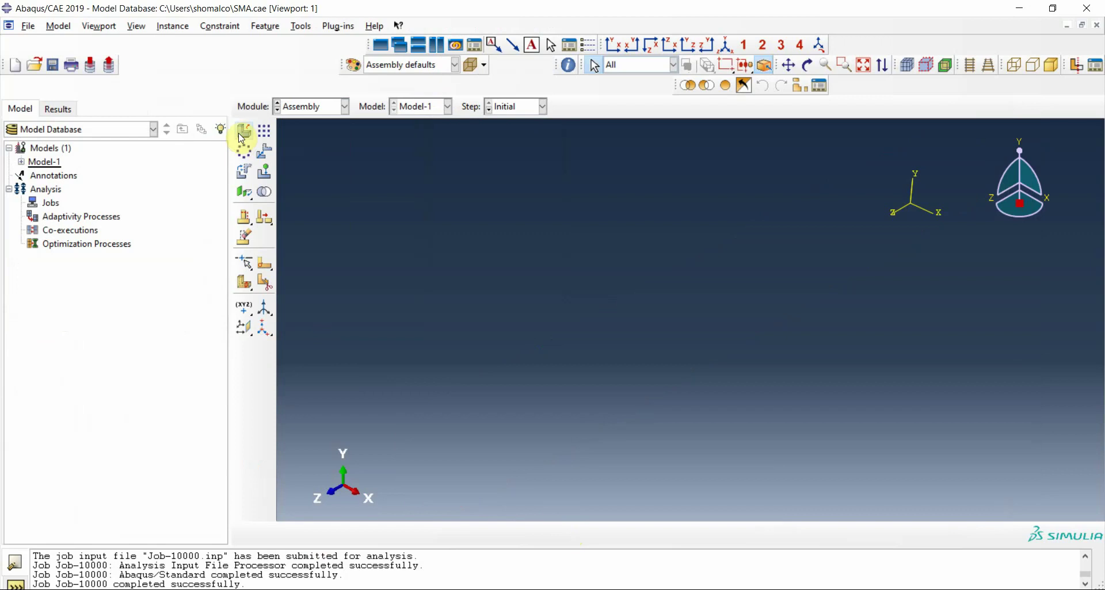
pyautogui.click(241, 137)
pyautogui.click(37, 419)
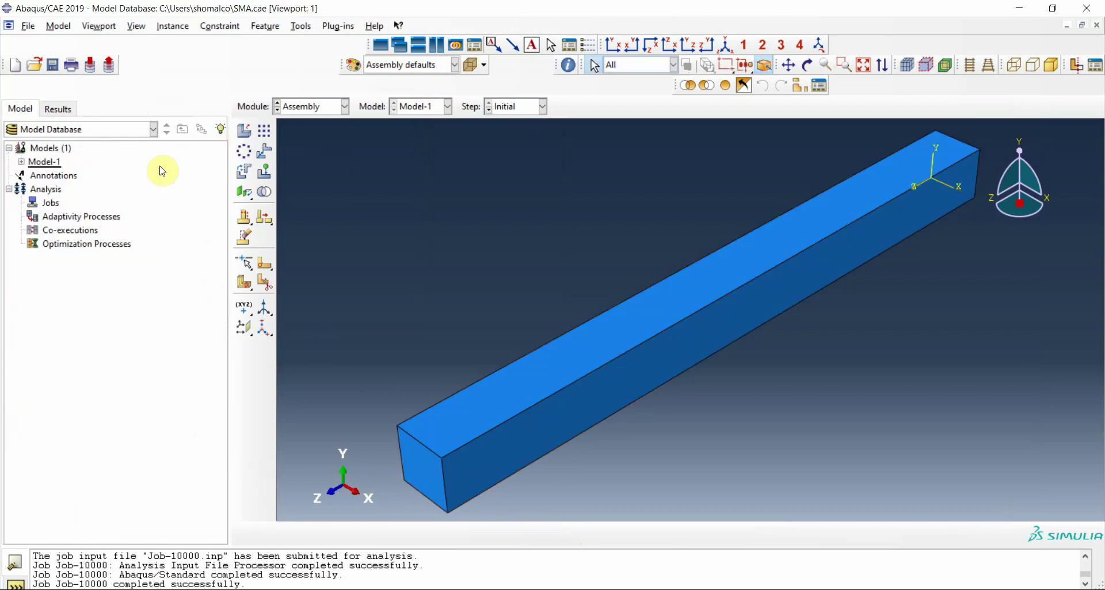
# - Review the eigenvalue and iteration settings of the Step-1 buckle procedure
pyautogui.click(317, 108)
pyautogui.click(296, 167)
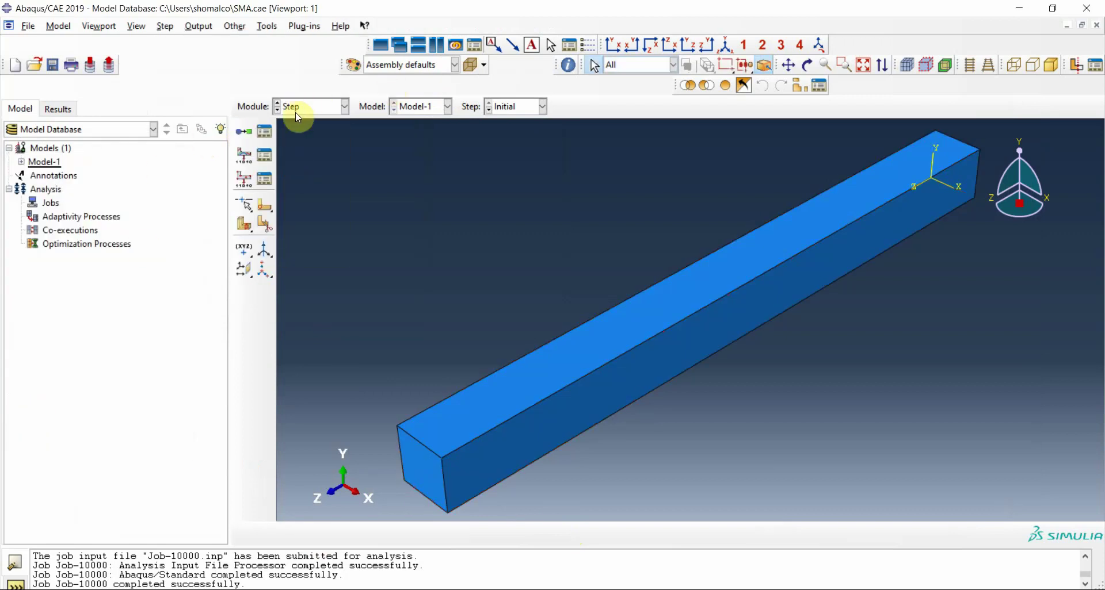
pyautogui.click(264, 131)
pyautogui.click(308, 251)
pyautogui.click(341, 464)
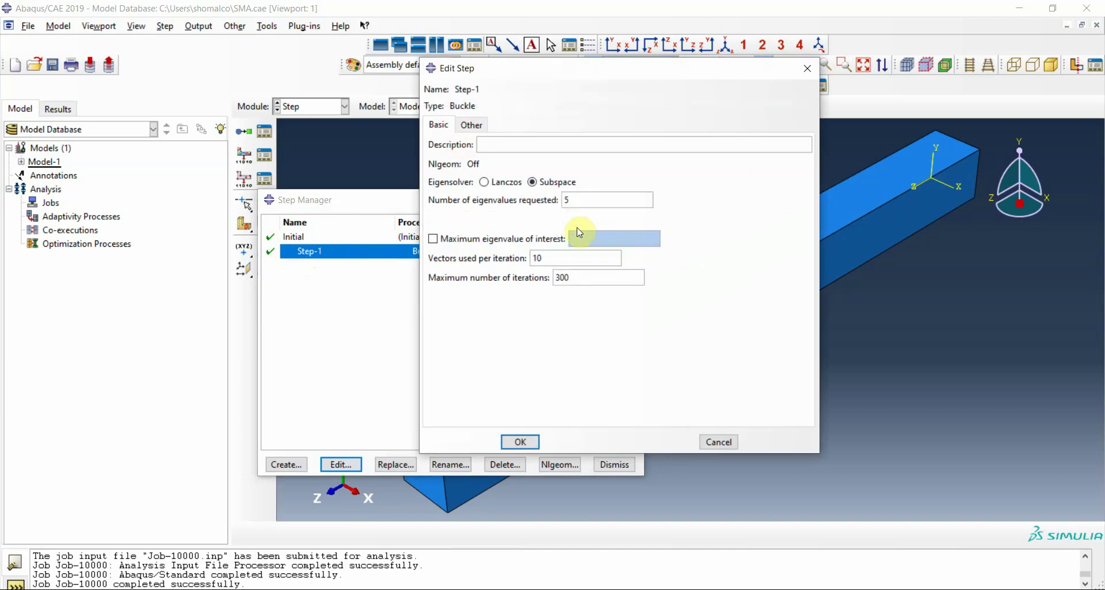
pyautogui.click(558, 283)
pyautogui.click(520, 443)
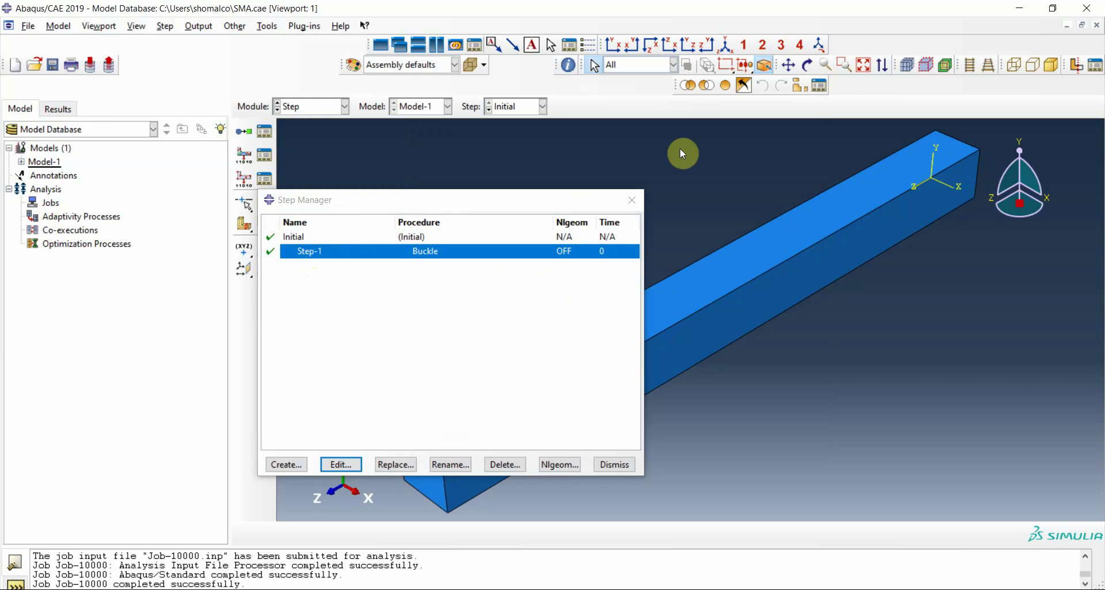
pyautogui.click(632, 200)
# - Add the E strain and S stress components to the F-Output-1 field output request of Step-1
pyautogui.click(316, 111)
pyautogui.click(263, 163)
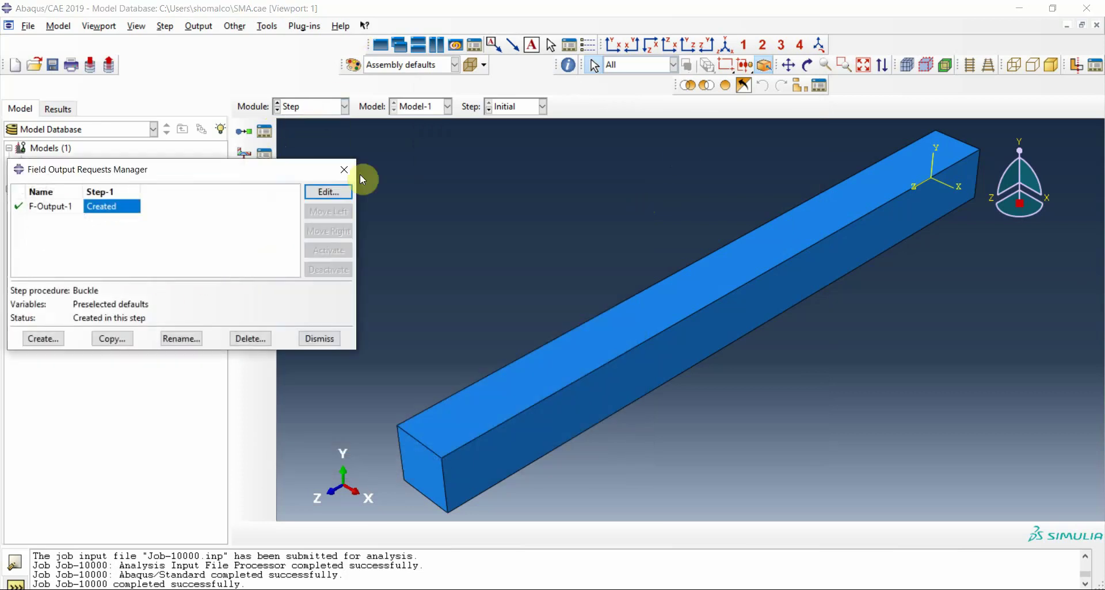
pyautogui.click(332, 192)
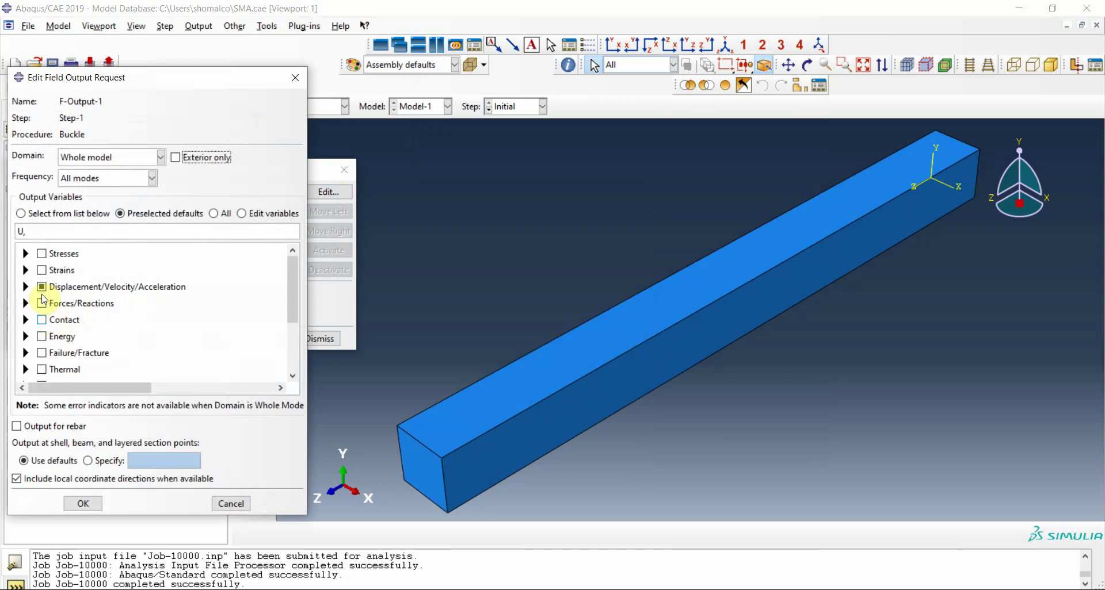
pyautogui.click(25, 270)
pyautogui.click(59, 286)
pyautogui.click(26, 270)
pyautogui.click(25, 253)
pyautogui.click(58, 270)
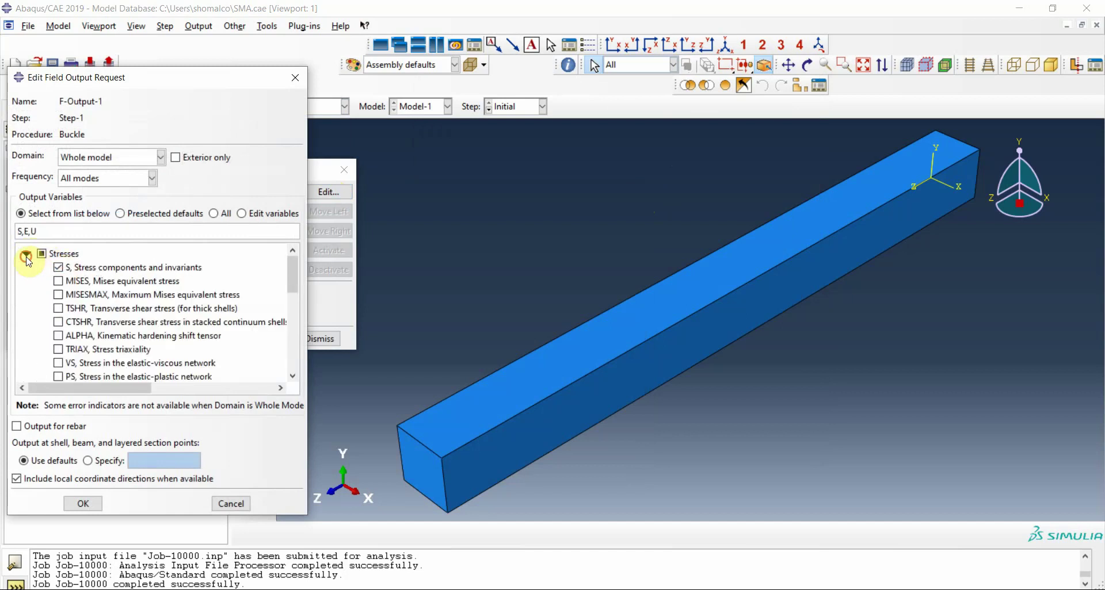
# - Add RF, reaction forces and moments, to the field output request and accept it
pyautogui.click(26, 253)
pyautogui.click(26, 303)
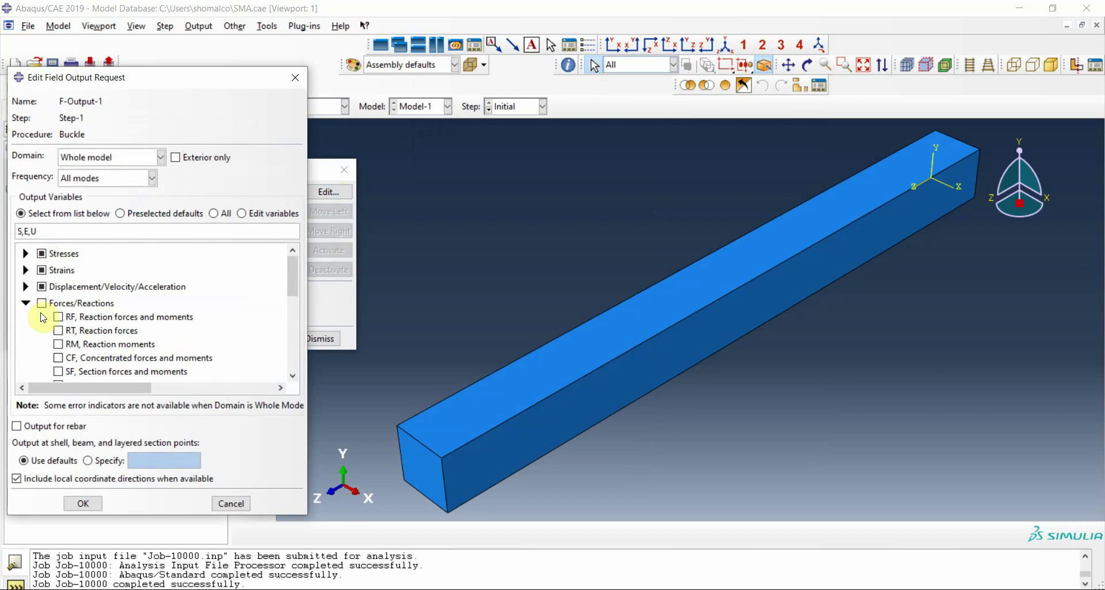
pyautogui.click(58, 318)
pyautogui.click(25, 304)
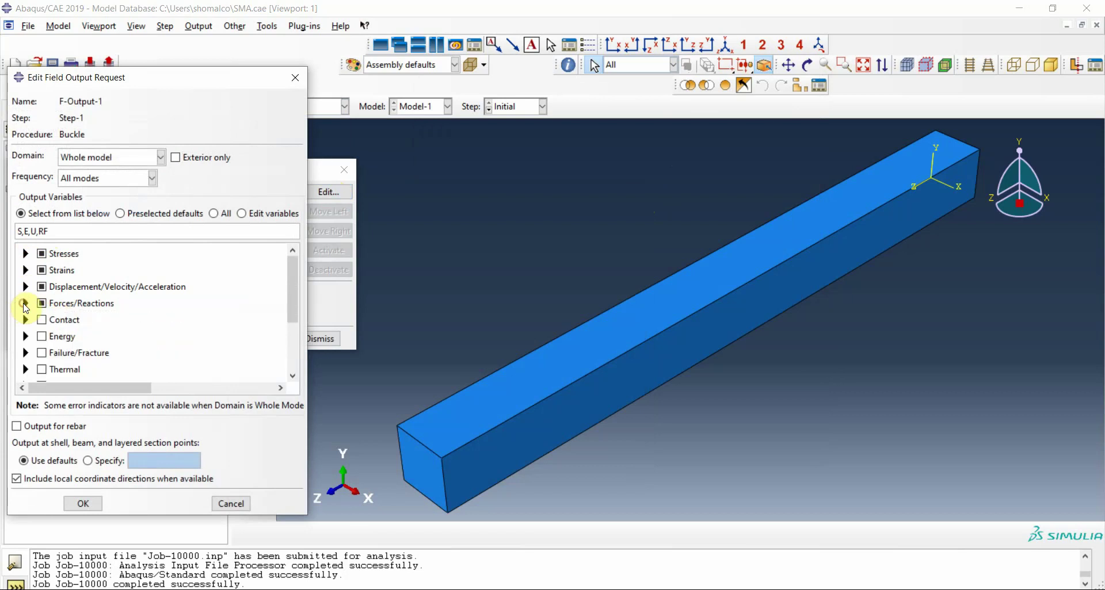
pyautogui.click(25, 320)
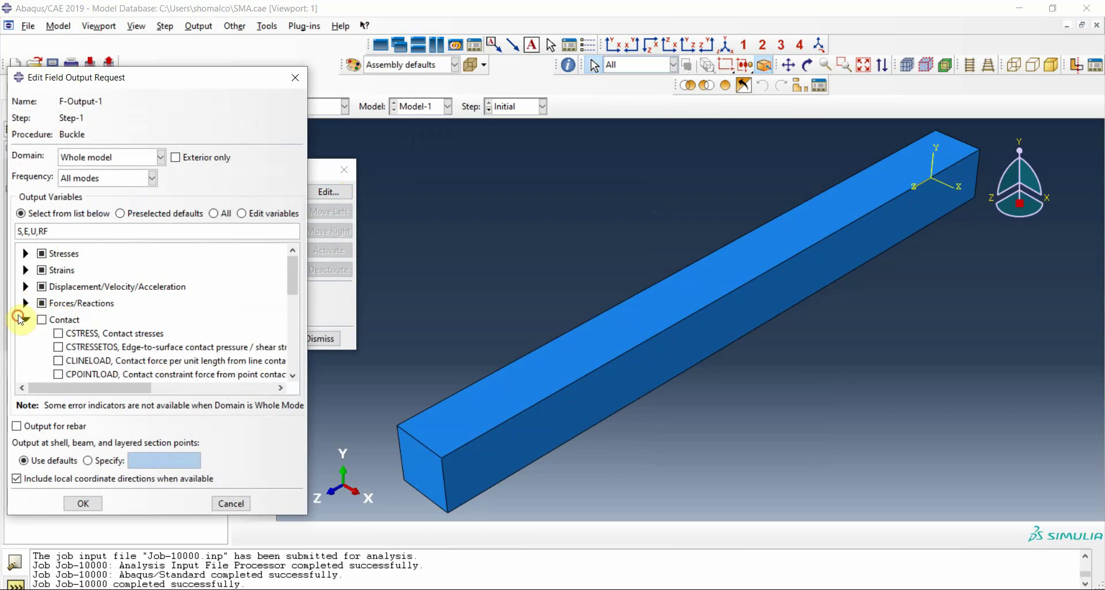
pyautogui.click(81, 504)
pyautogui.click(346, 168)
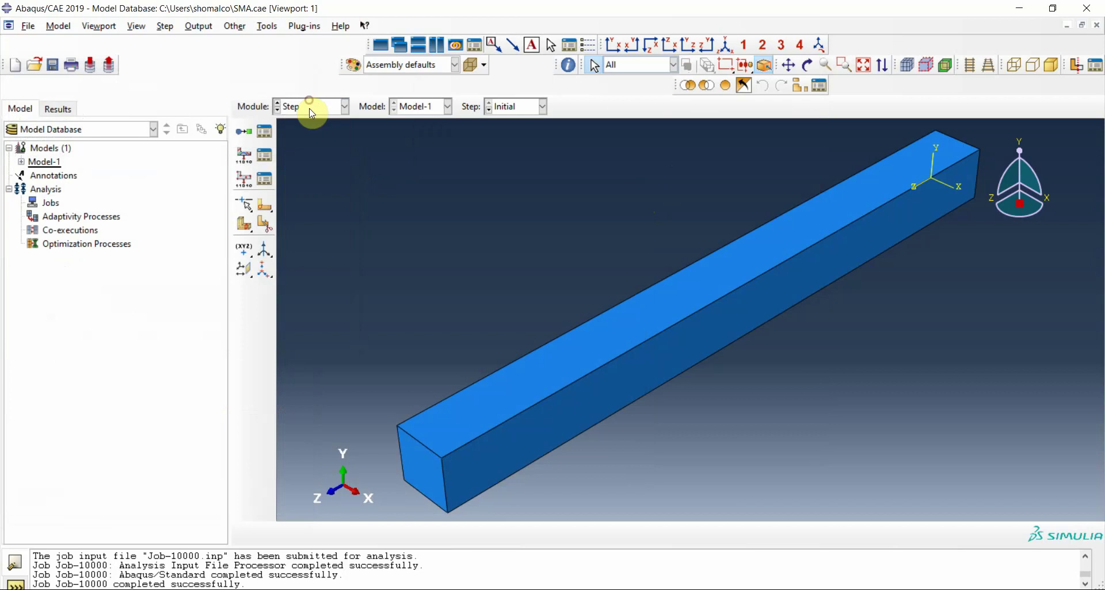
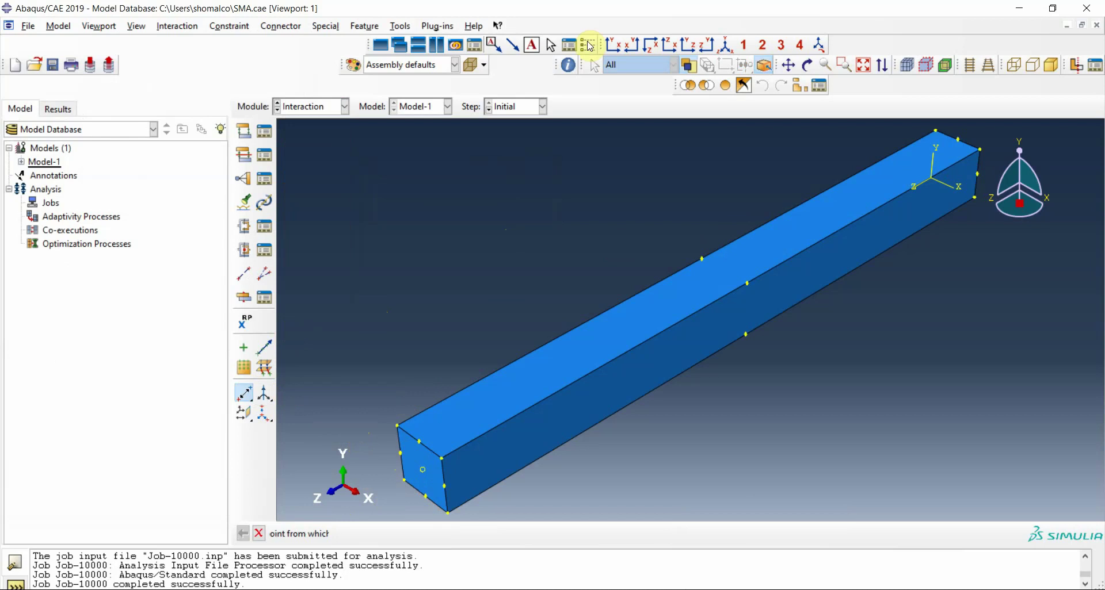
# - Place a reference point on the datum point at the center of the bar's near end face
pyautogui.click(423, 476)
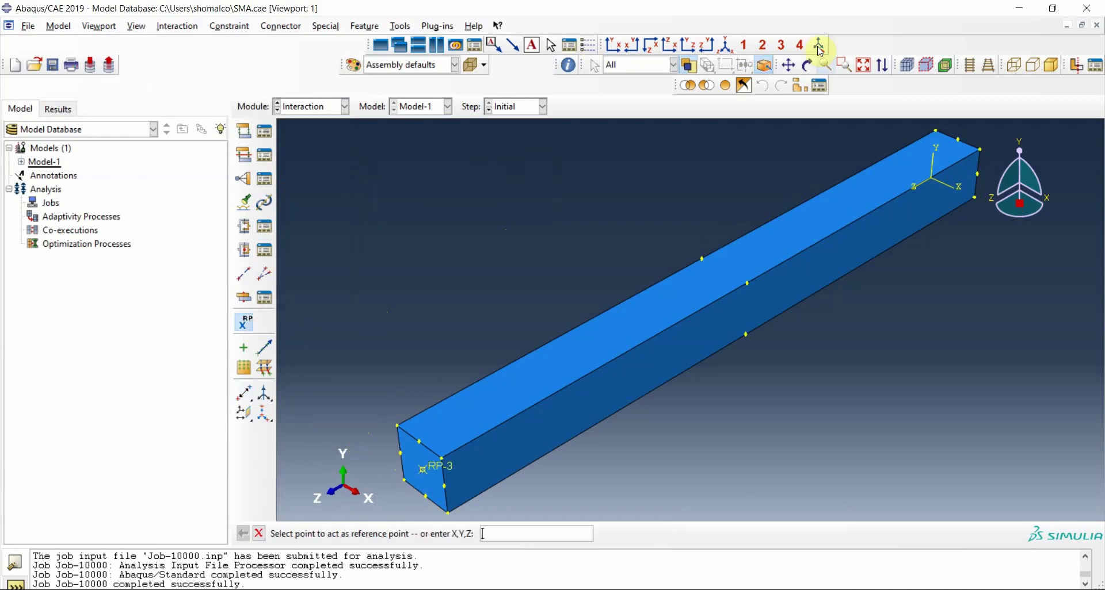
# - On the bar's far end face, create a datum point offset -6,0.0,0.0 from the edge midpoint and place a reference point on it
pyautogui.click(807, 64)
pyautogui.moveTo(964, 214); pyautogui.dragTo(682, 374)
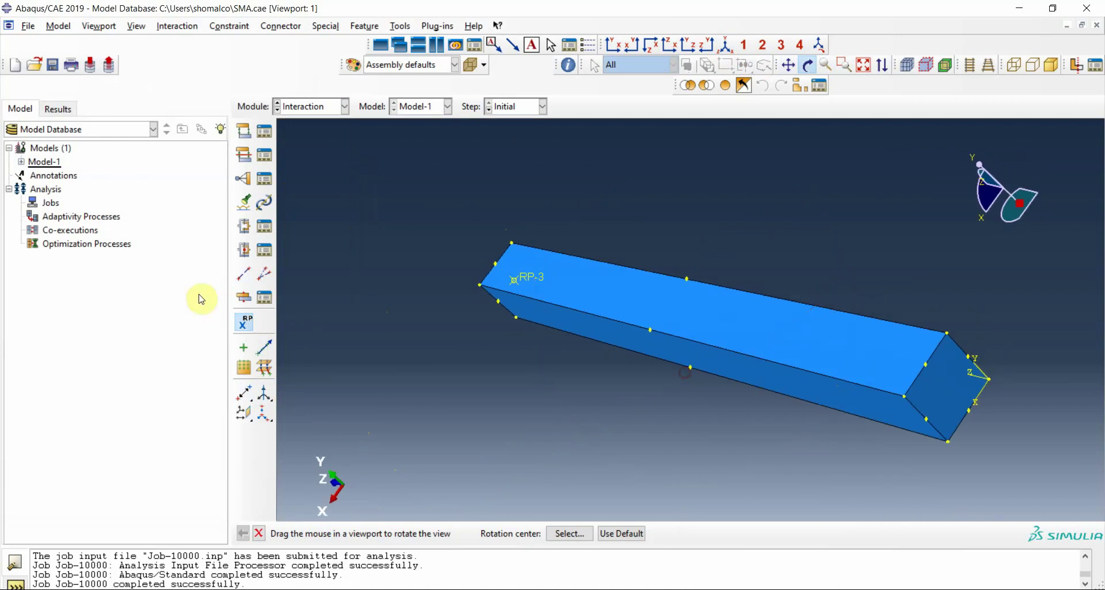
pyautogui.click(245, 396)
pyautogui.click(926, 420)
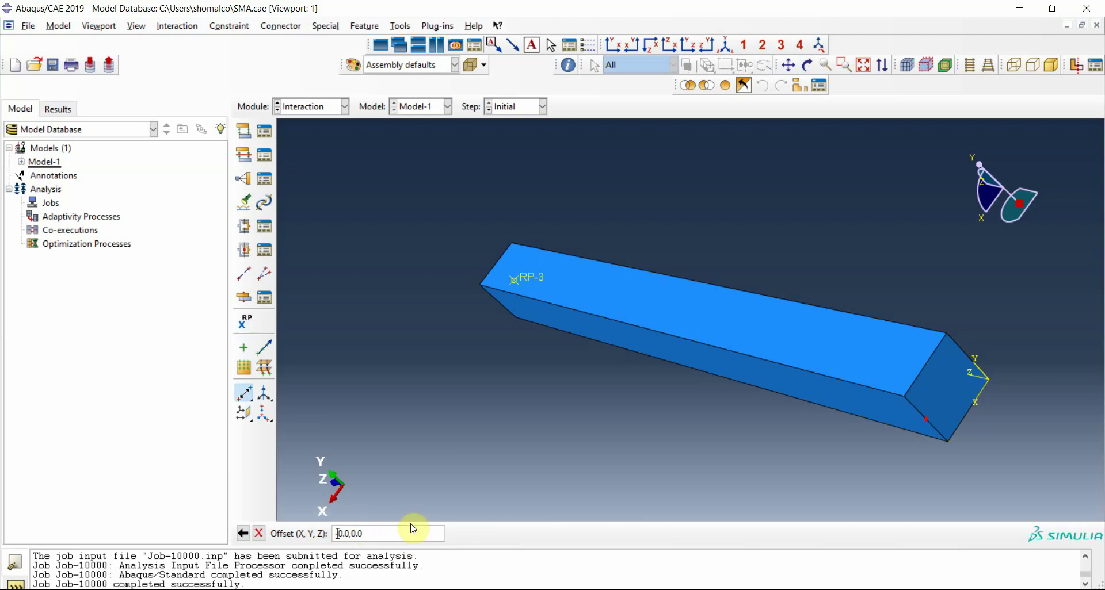
pyautogui.write('-60.0,0.0')
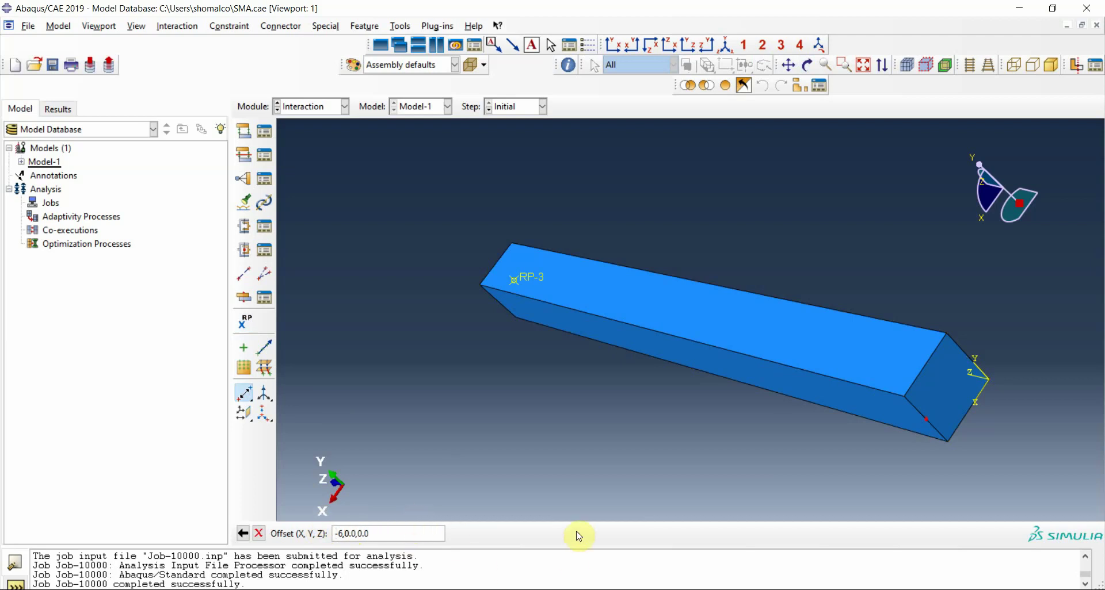
pyautogui.press('Return')
pyautogui.click(239, 323)
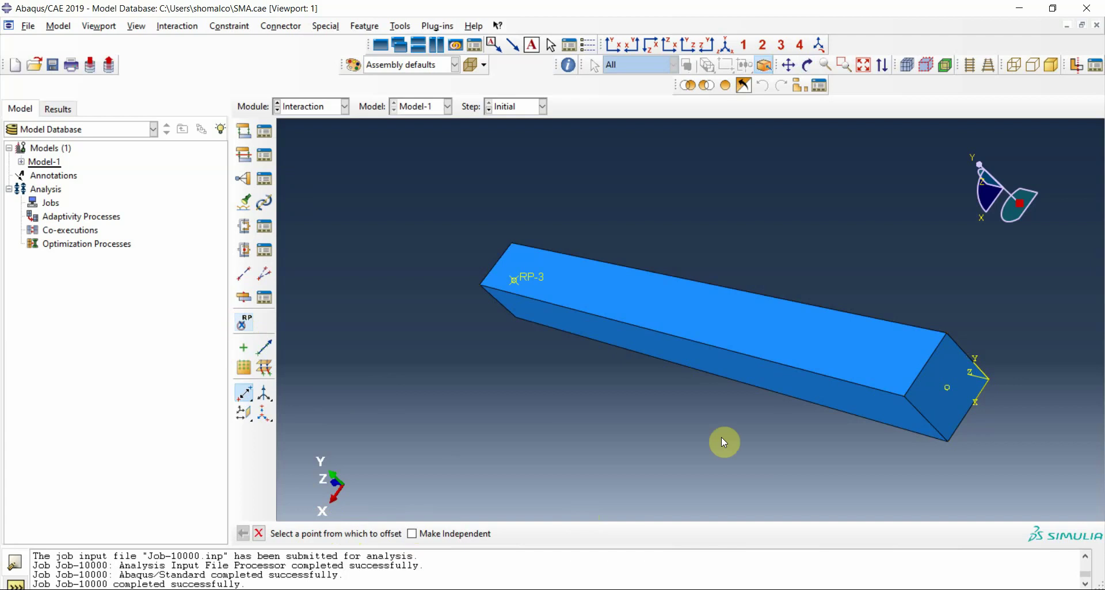
pyautogui.click(947, 389)
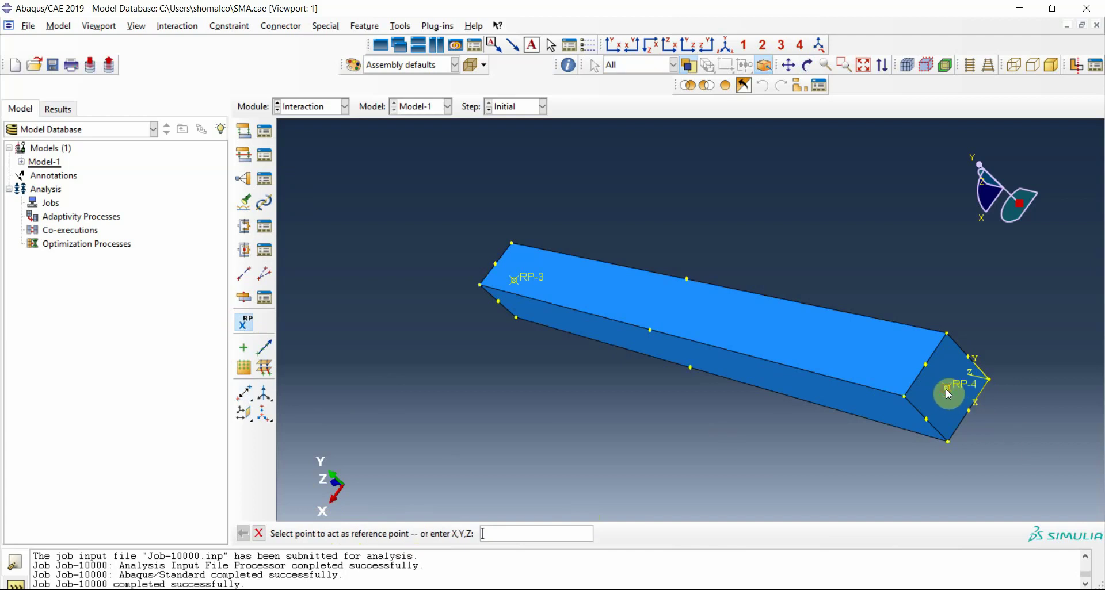
# - Start a rigid body constraint named Constraint-1 with RP-3 on the near end face as its reference point
pyautogui.click(731, 46)
pyautogui.click(243, 180)
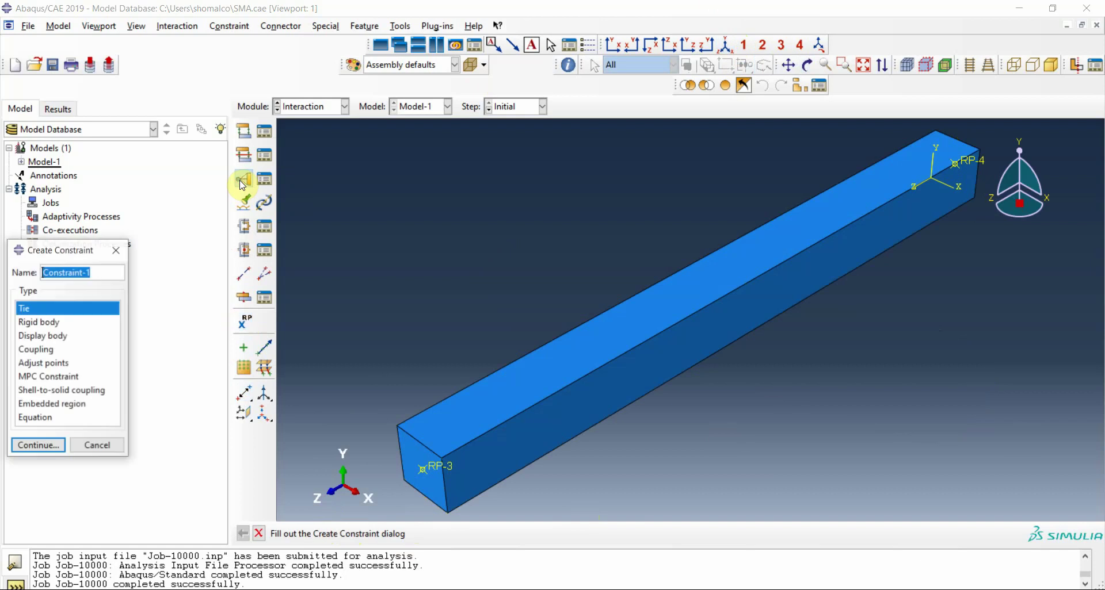
pyautogui.click(38, 322)
pyautogui.click(38, 445)
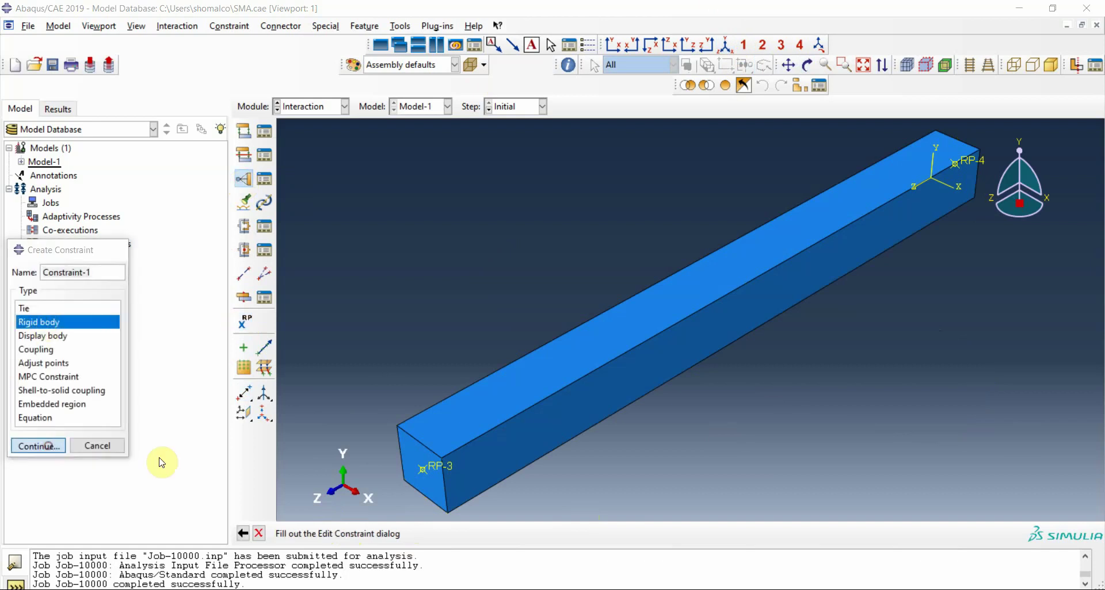
pyautogui.click(84, 429)
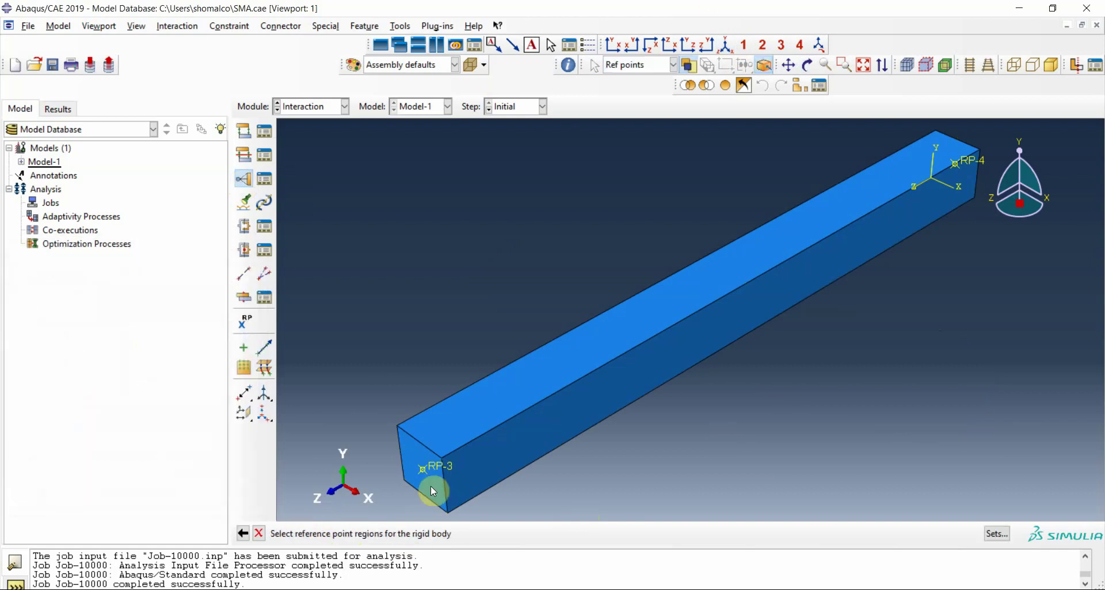
pyautogui.click(431, 466)
# - Set the bar's near end face as the tie (nodes) region of the rigid body constraint and accept it
pyautogui.click(55, 375)
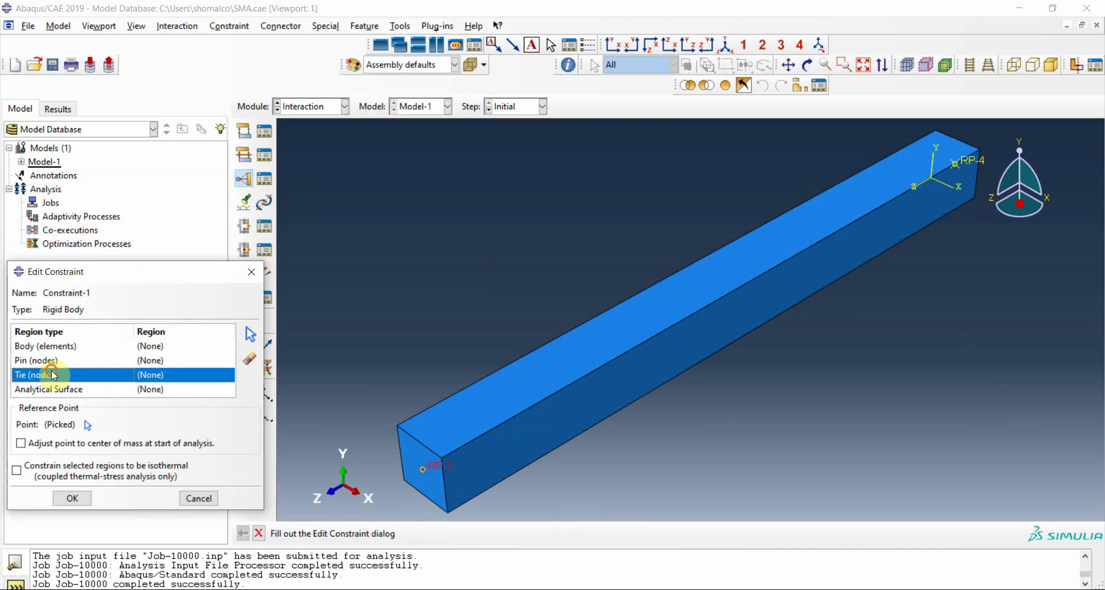
pyautogui.click(249, 334)
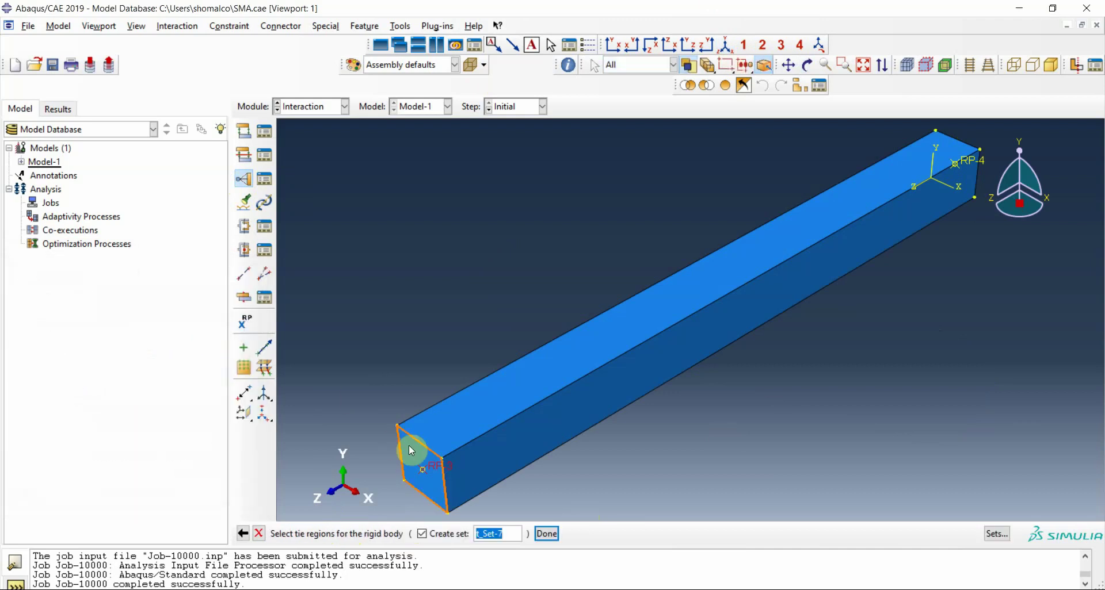
pyautogui.click(409, 446)
pyautogui.click(544, 533)
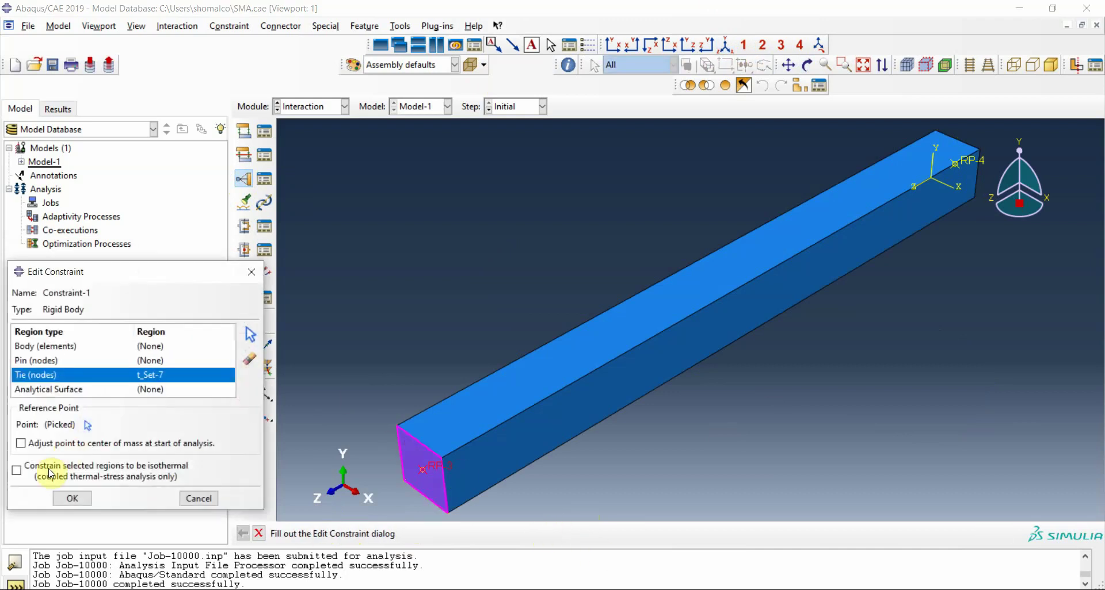
pyautogui.click(72, 495)
# - Start a second rigid body constraint with RP-4 on the bar's far end face as its reference point
pyautogui.click(808, 65)
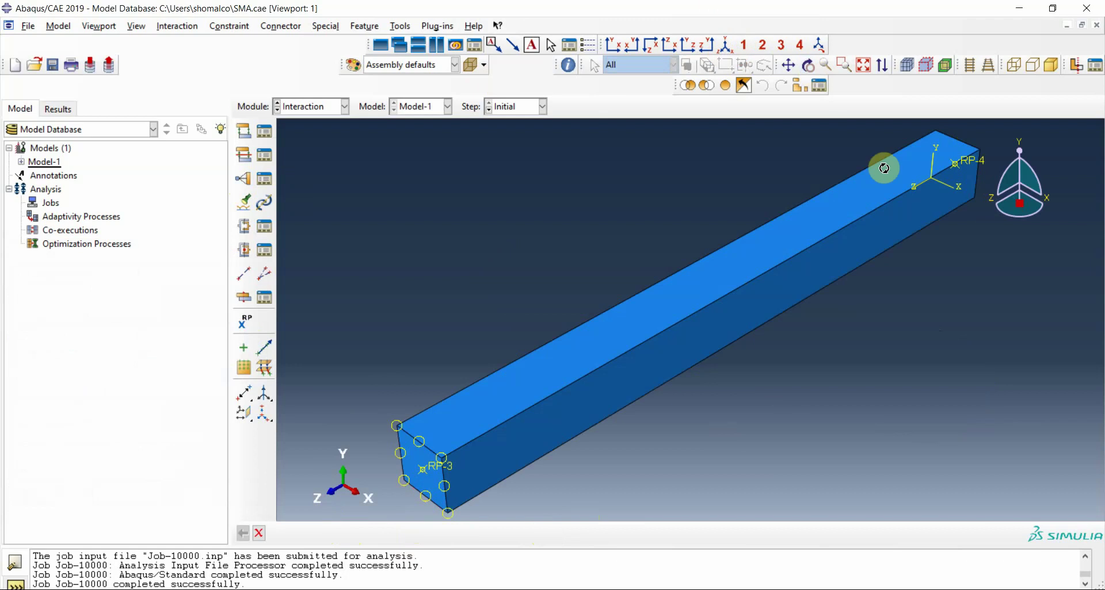
pyautogui.moveTo(881, 165); pyautogui.dragTo(582, 347)
pyautogui.press('Escape')
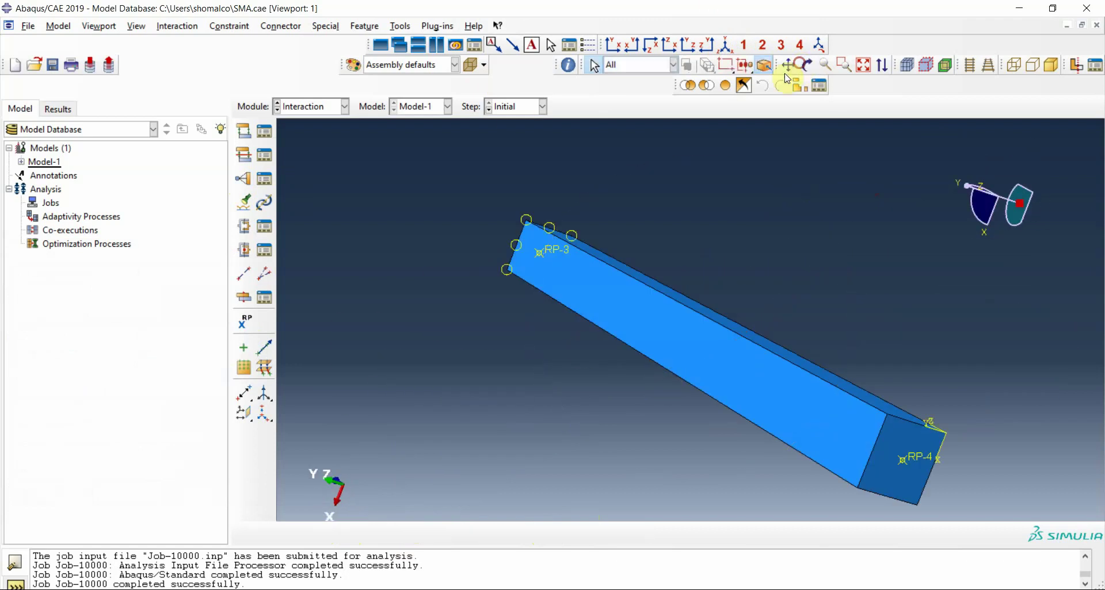
pyautogui.click(245, 176)
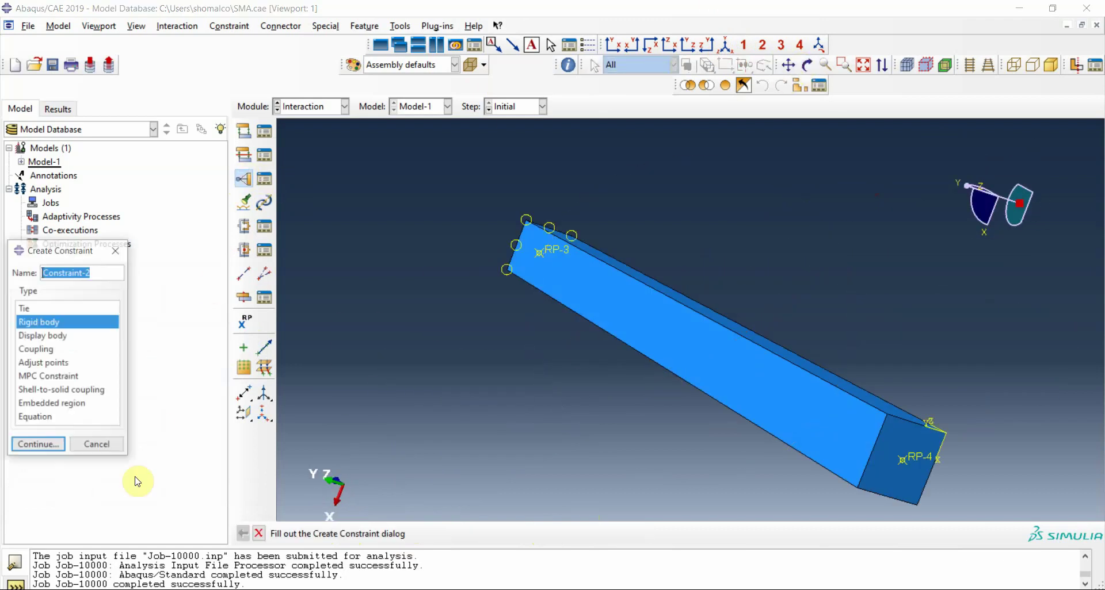
pyautogui.click(36, 443)
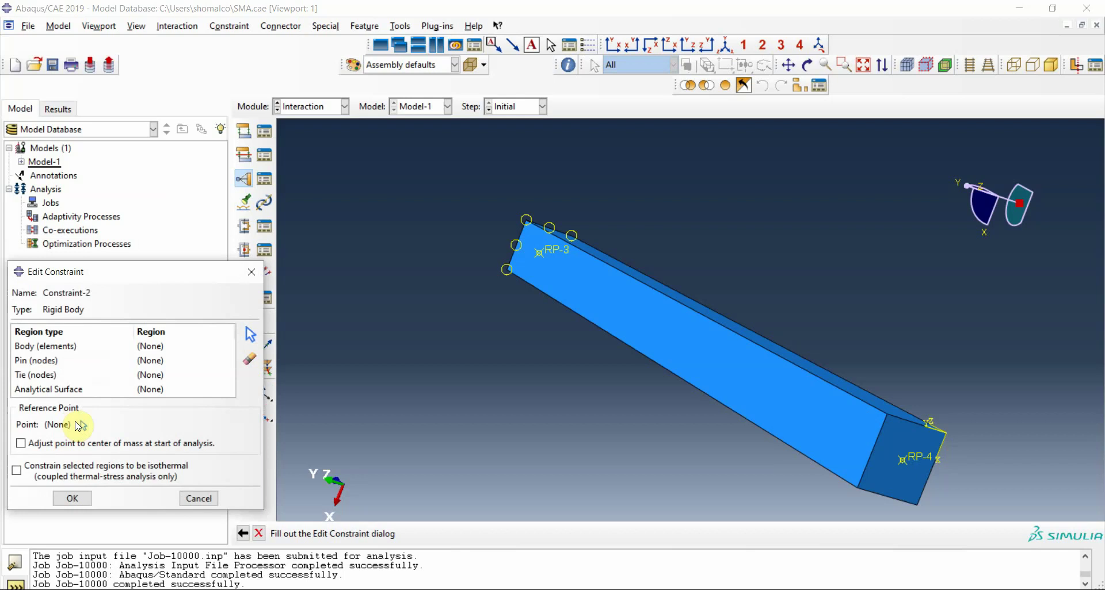
pyautogui.click(84, 425)
pyautogui.click(917, 457)
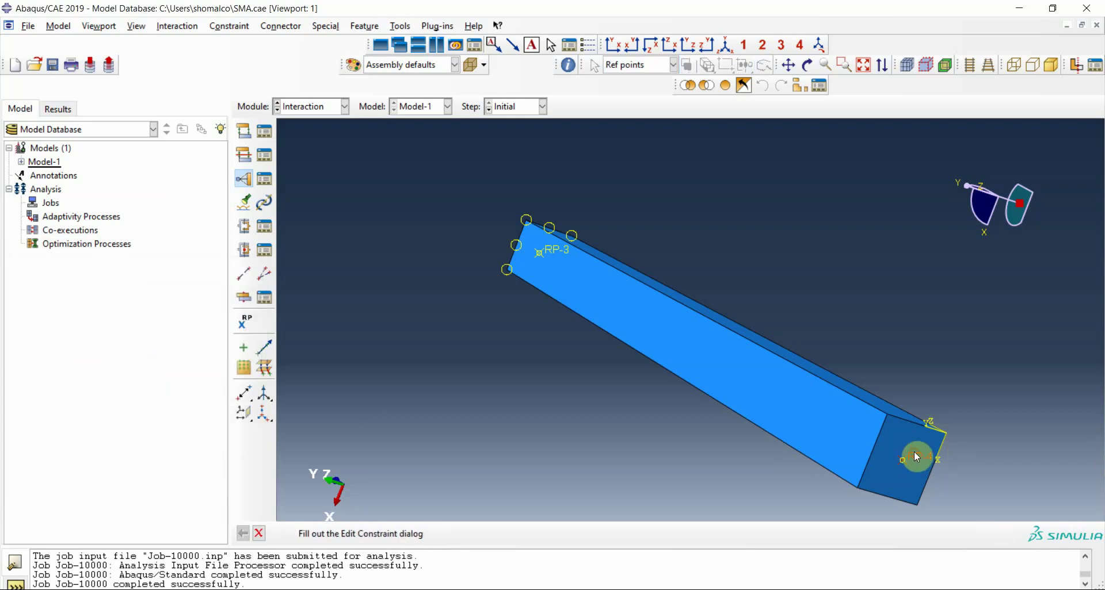
# - Set the whole bar as the tie (nodes) region of the second rigid body constraint and accept it
pyautogui.click(46, 375)
pyautogui.click(250, 335)
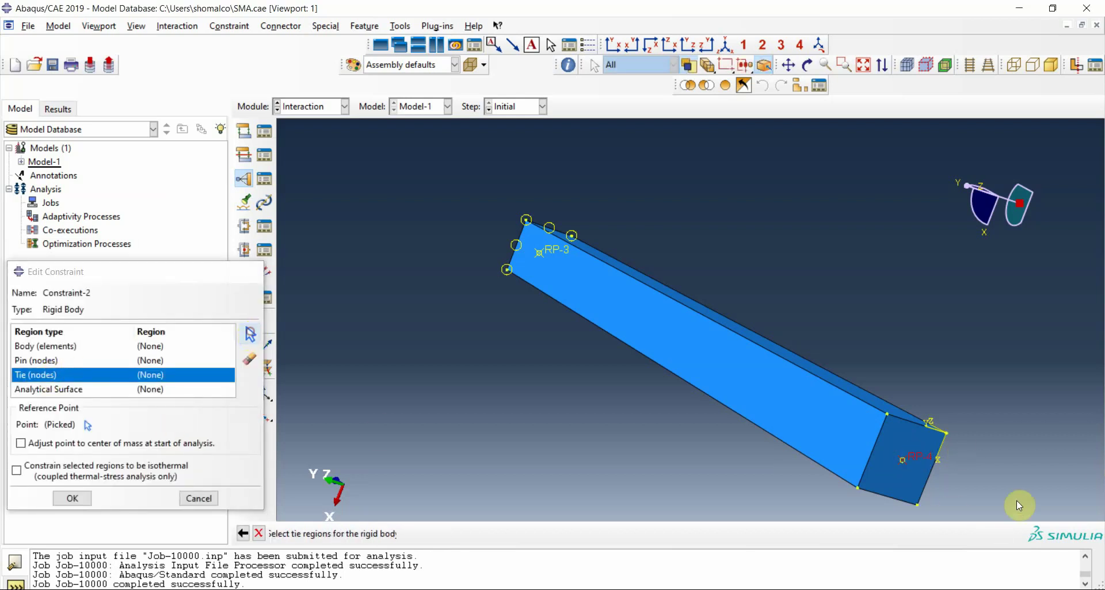
pyautogui.click(902, 426)
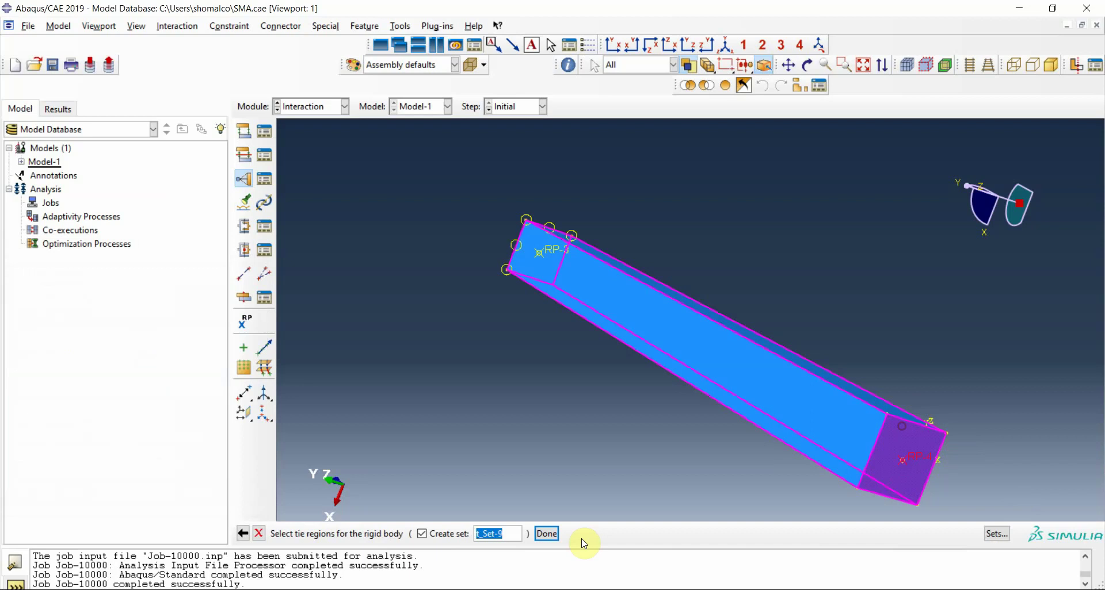
pyautogui.click(546, 534)
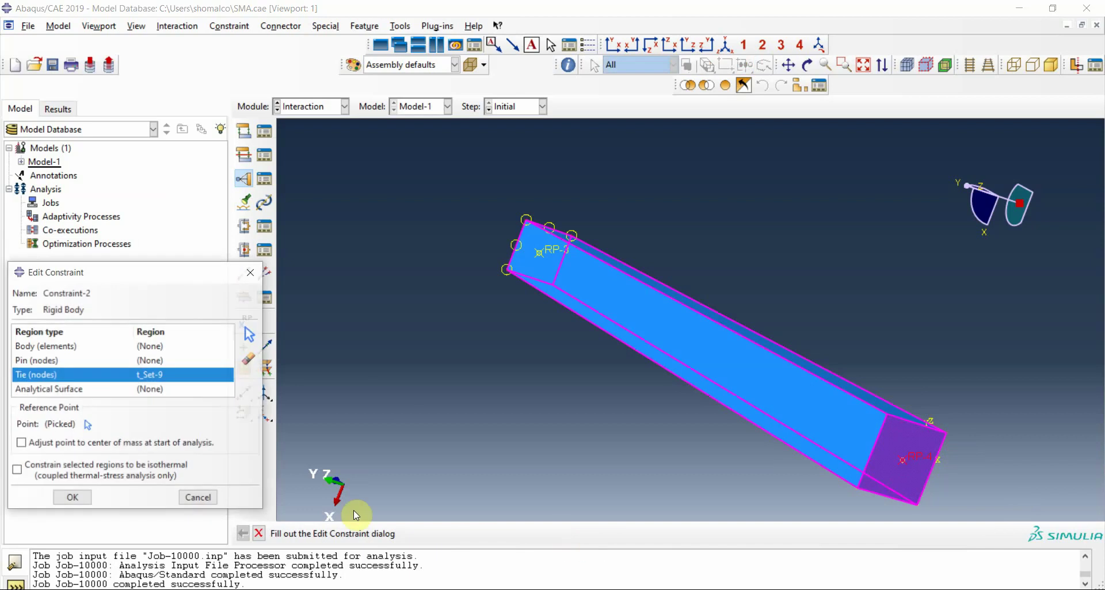
pyautogui.click(72, 499)
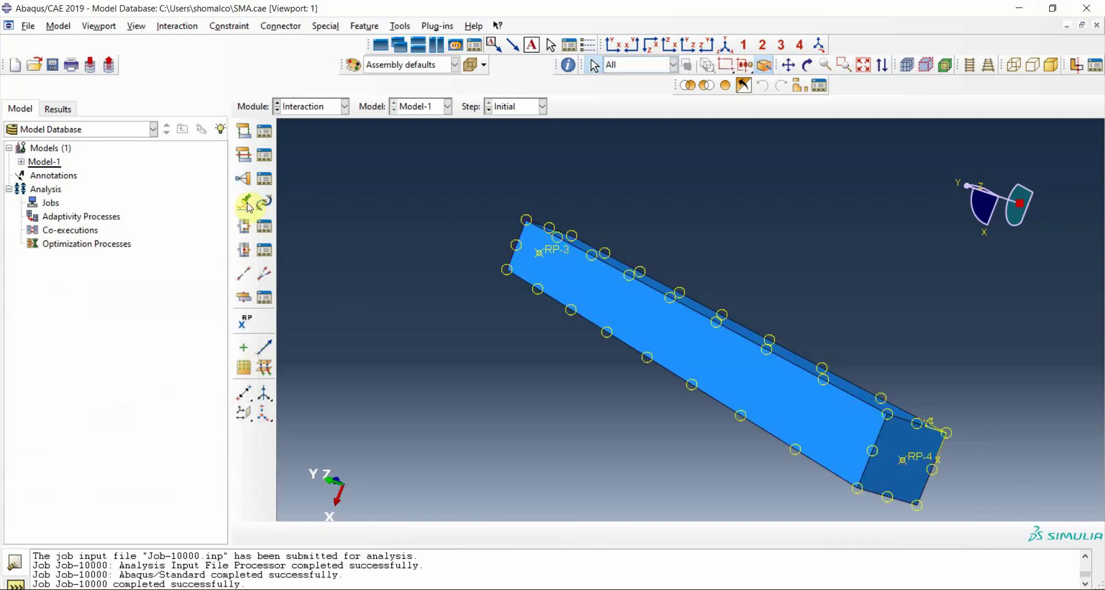
# - Edit Constraint-2 so that its tie (nodes) region is only the bar's far end face
pyautogui.click(265, 180)
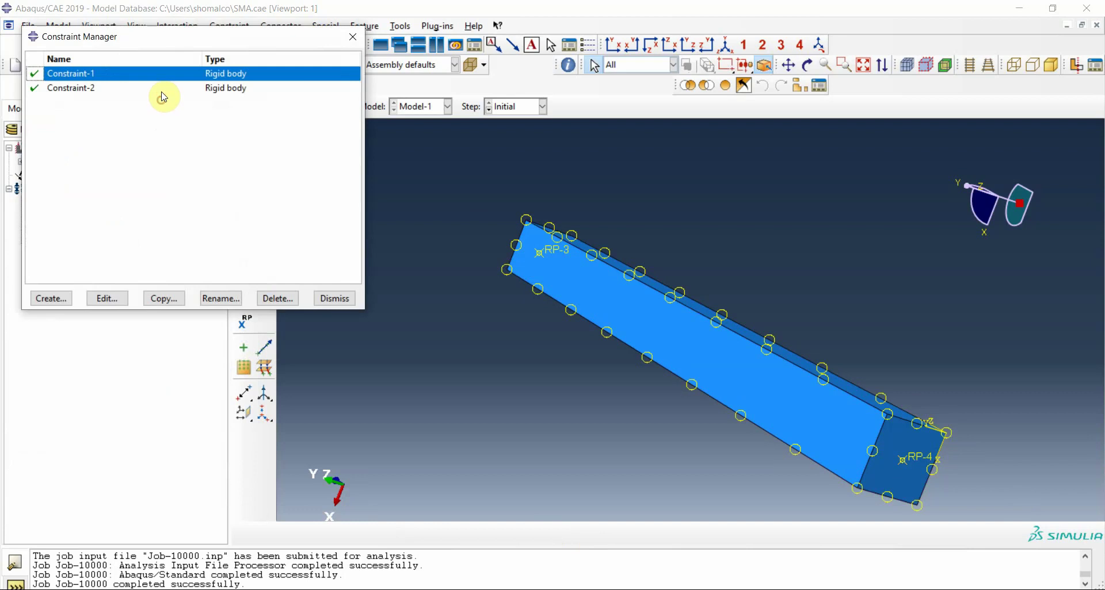
pyautogui.click(163, 89)
pyautogui.click(106, 298)
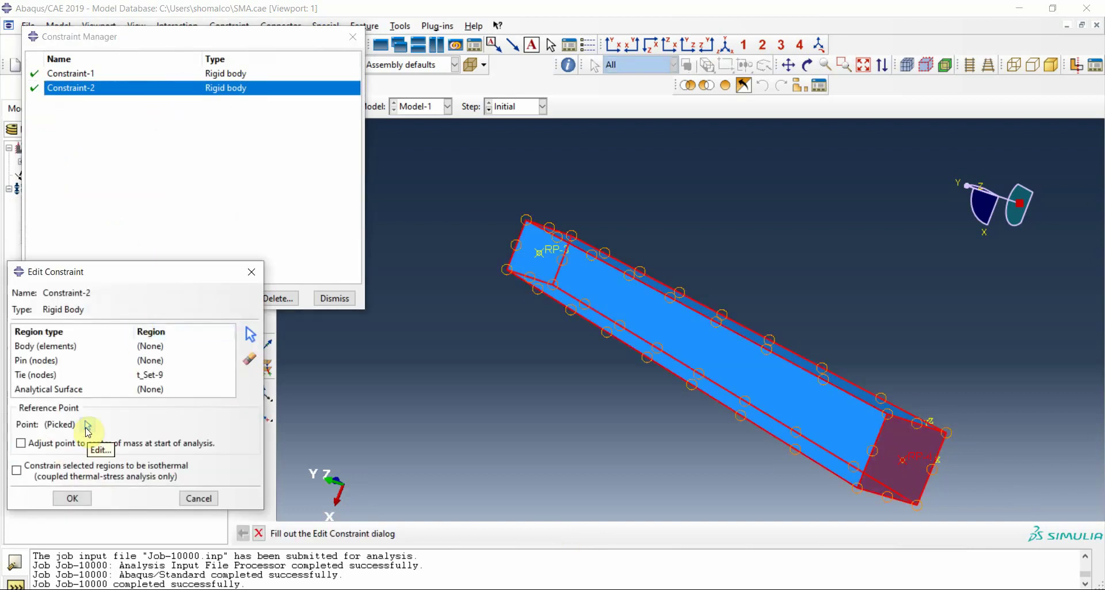
pyautogui.click(41, 376)
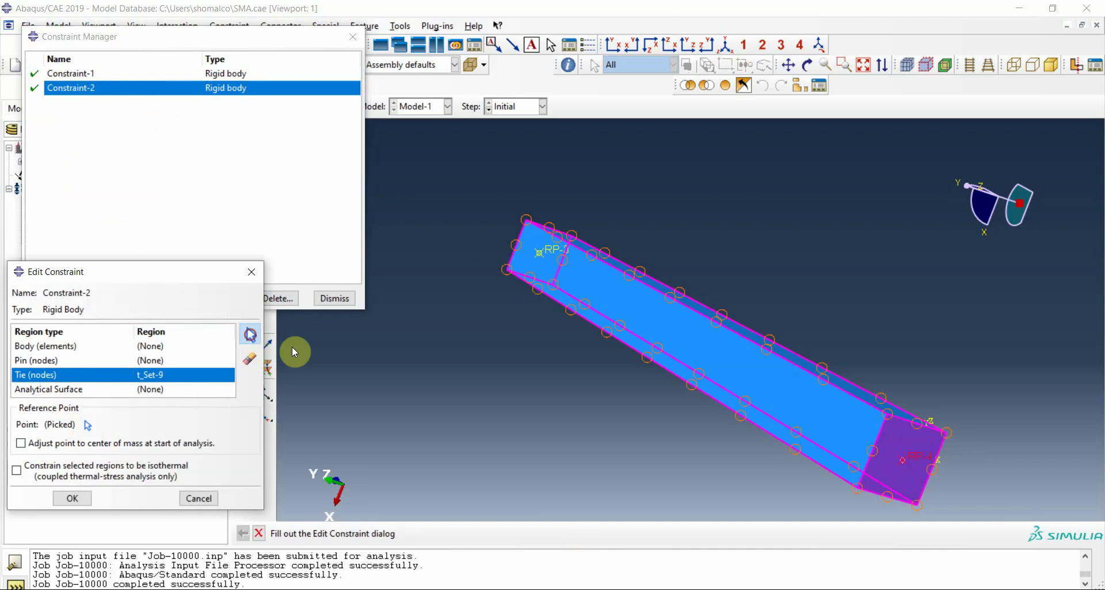
pyautogui.click(249, 334)
pyautogui.click(894, 445)
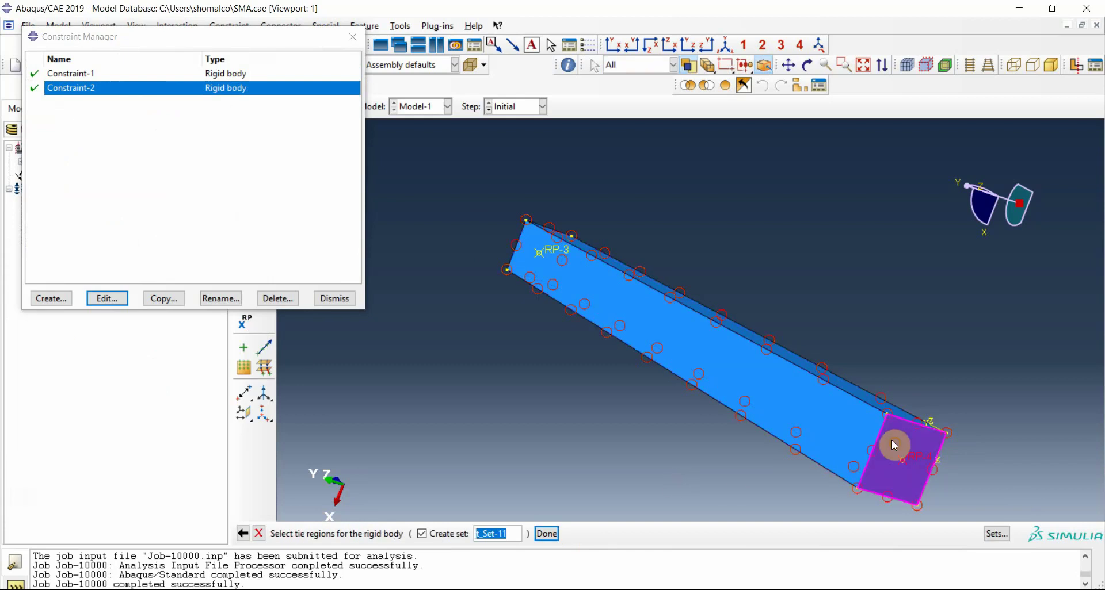
pyautogui.click(547, 534)
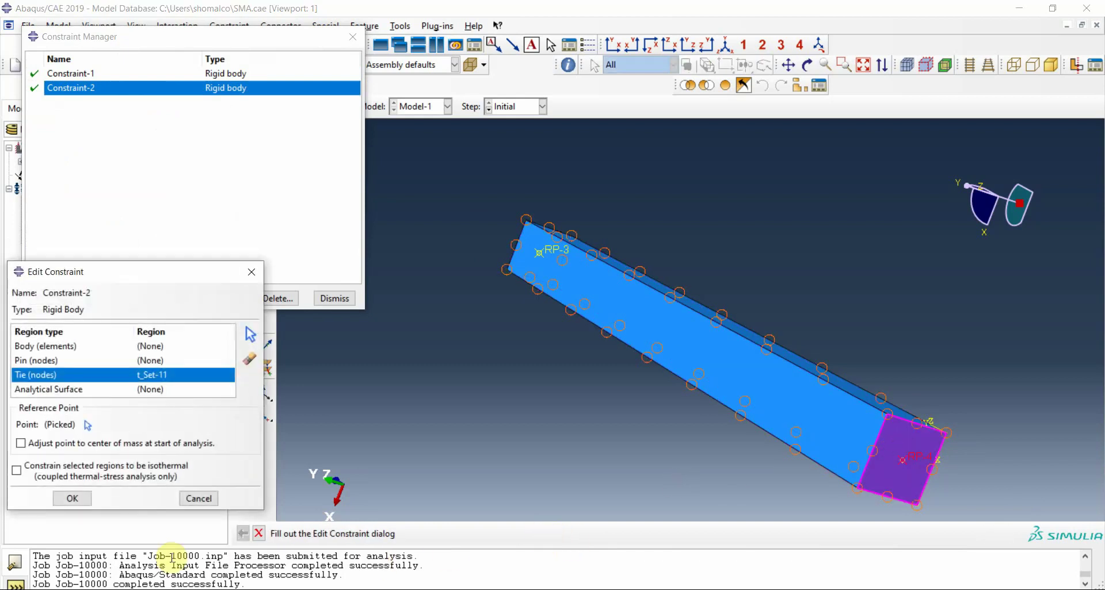
pyautogui.click(64, 502)
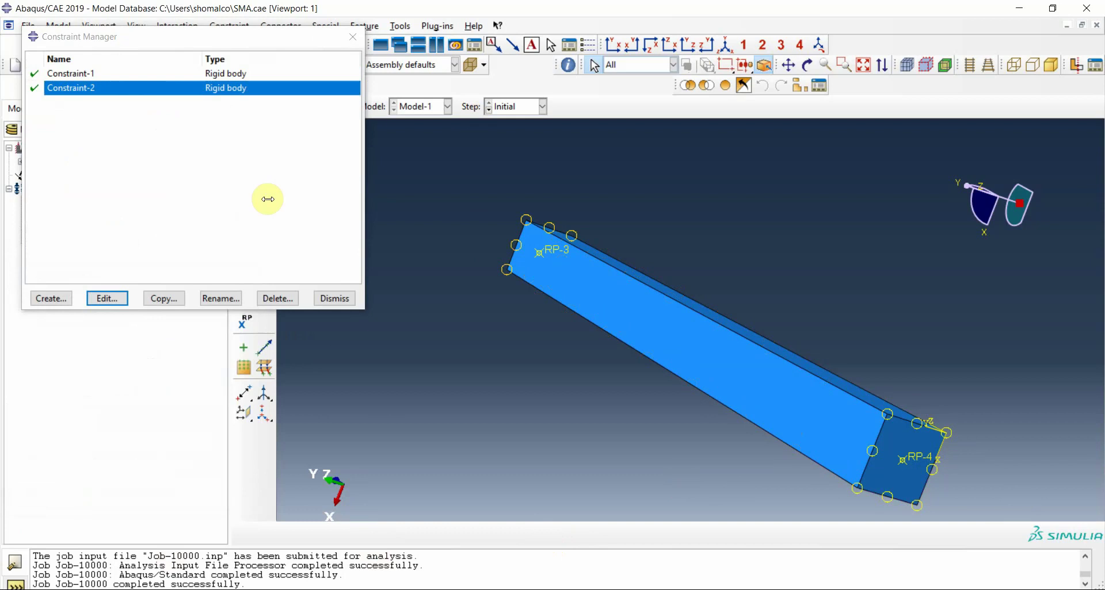
pyautogui.click(353, 39)
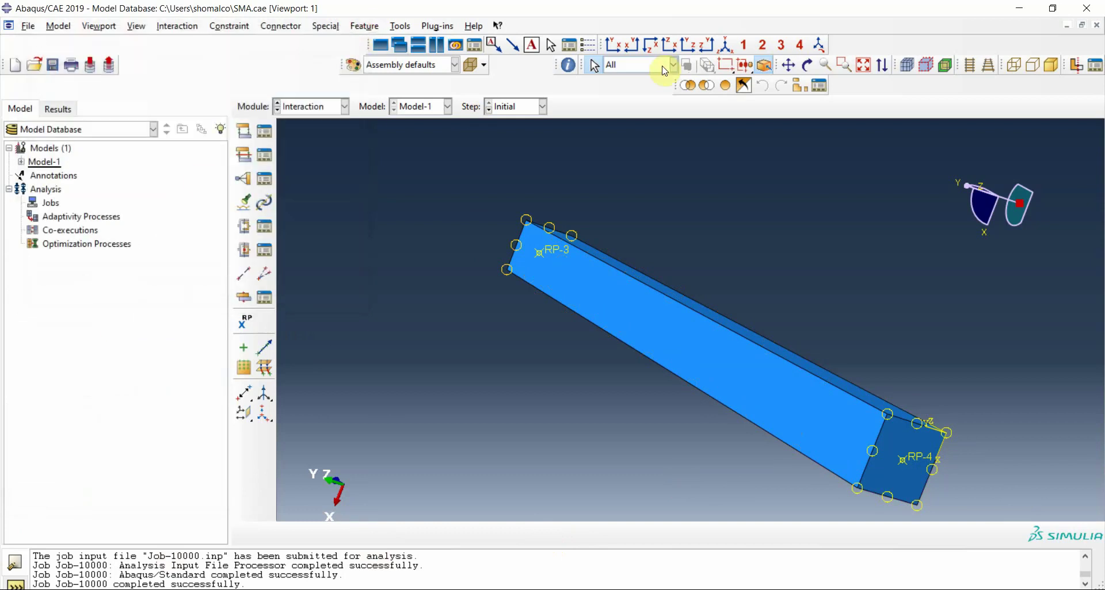
# - In the Load module, create an ENCASTRE boundary condition on RP-4 at the bar's far end in the Initial step
pyautogui.click(729, 49)
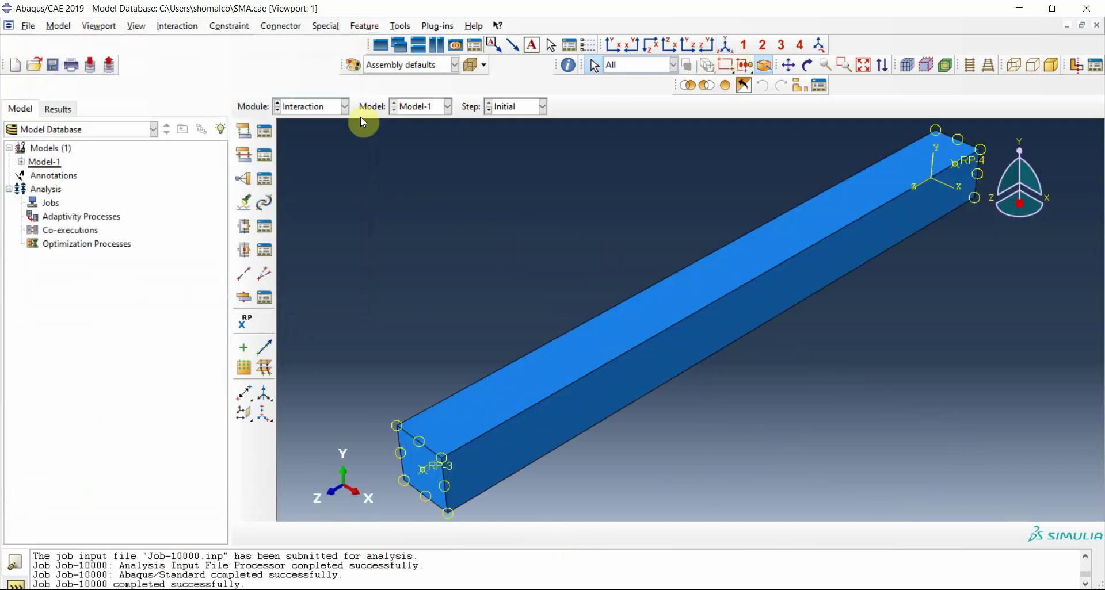
pyautogui.click(335, 106)
pyautogui.click(292, 188)
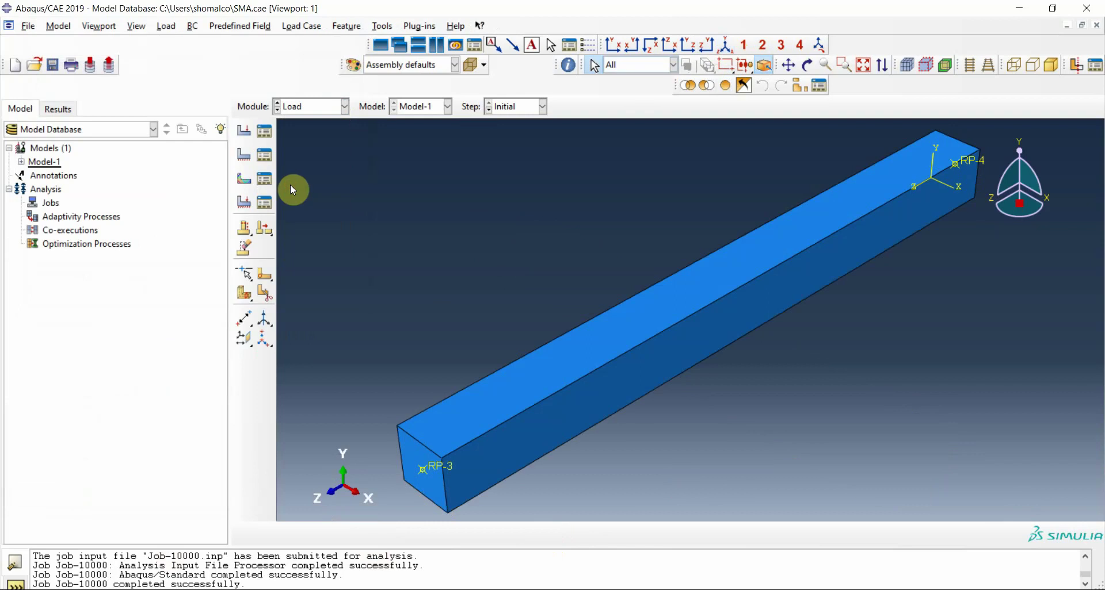
pyautogui.click(244, 154)
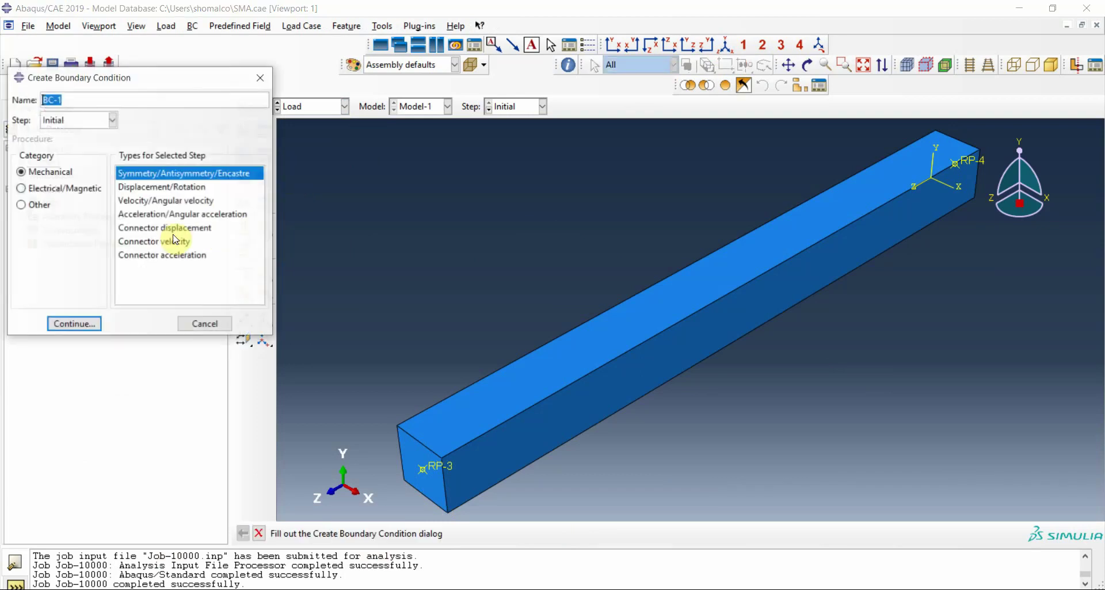
pyautogui.click(61, 324)
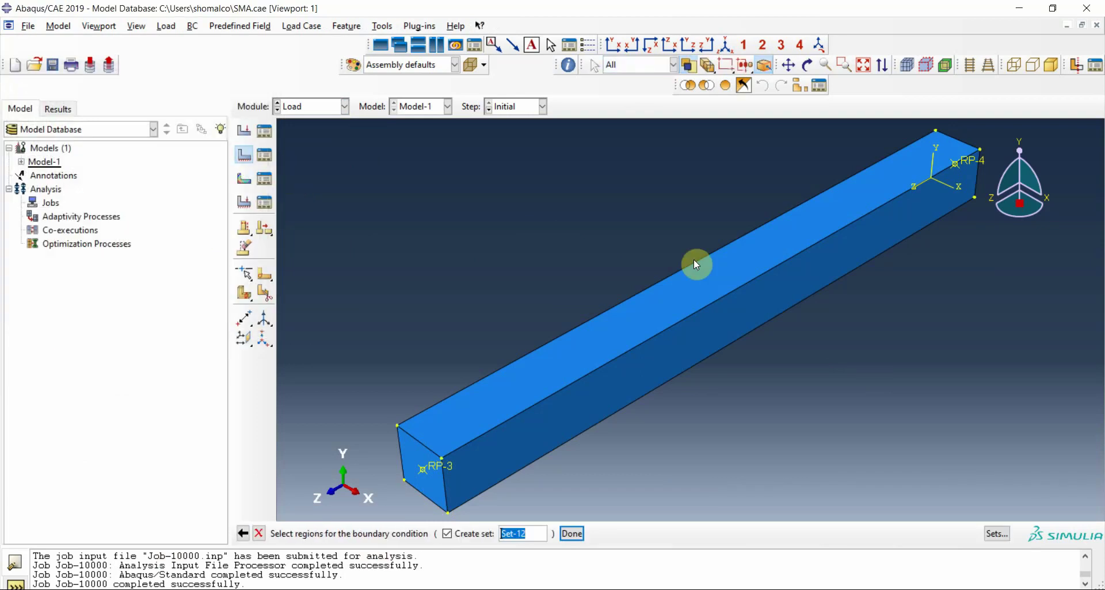
pyautogui.click(953, 164)
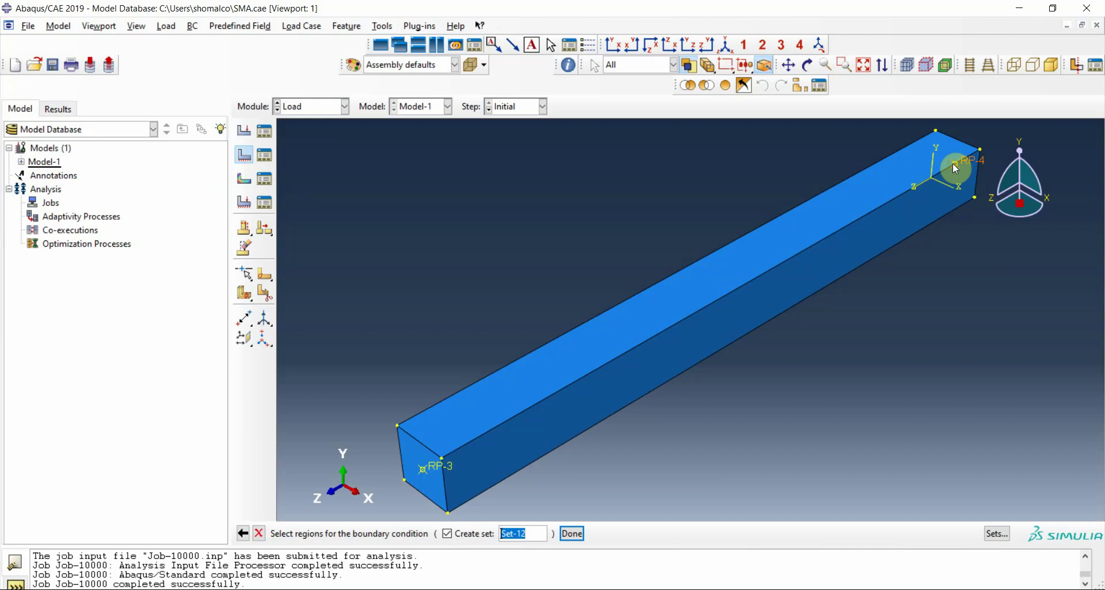
pyautogui.click(568, 534)
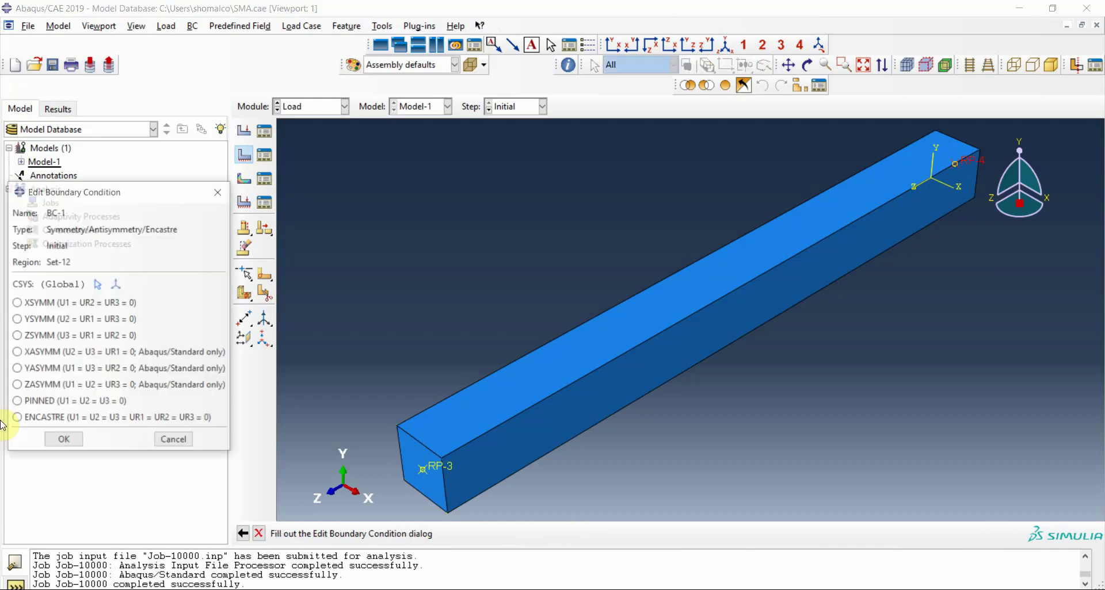
pyautogui.click(31, 423)
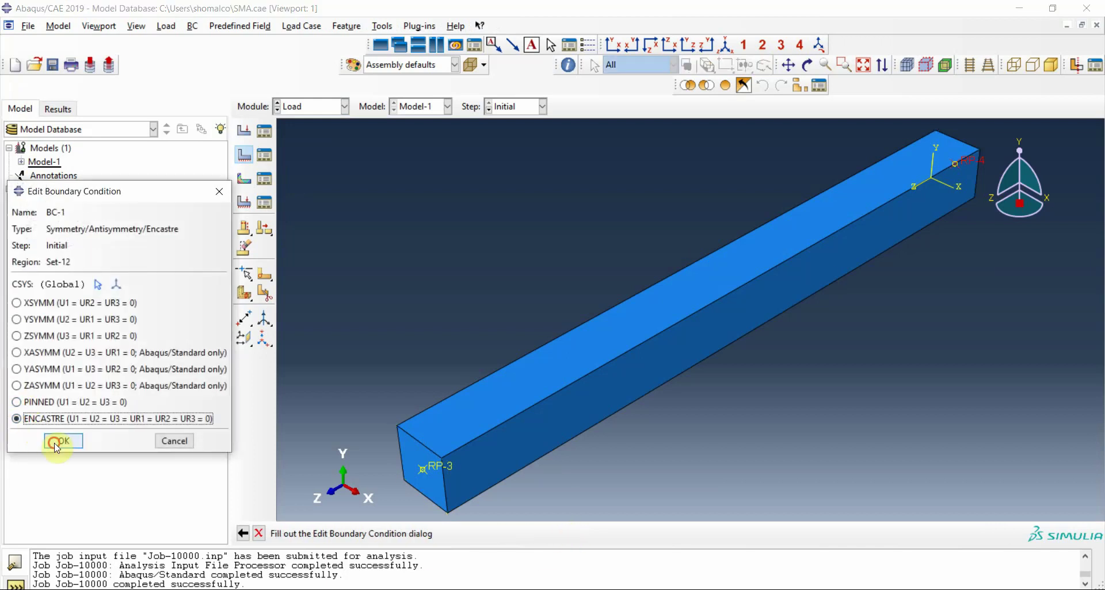
pyautogui.click(62, 442)
# - Start a Displacement/Rotation boundary condition in the Initial step on RP-3 at the bar's near end
pyautogui.click(243, 158)
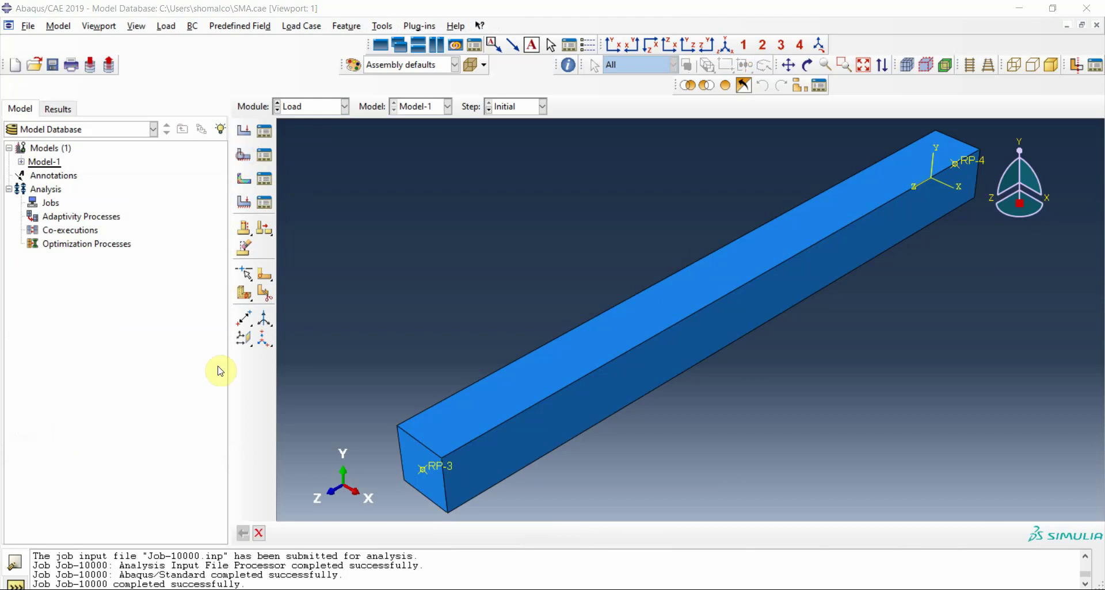
pyautogui.click(145, 187)
pyautogui.click(68, 322)
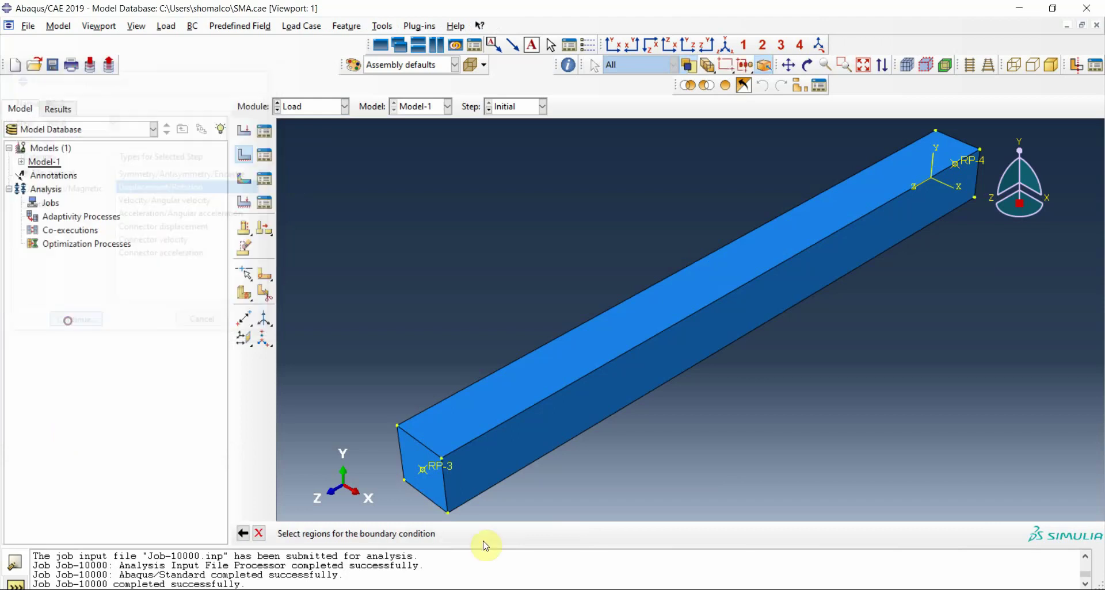
pyautogui.click(439, 468)
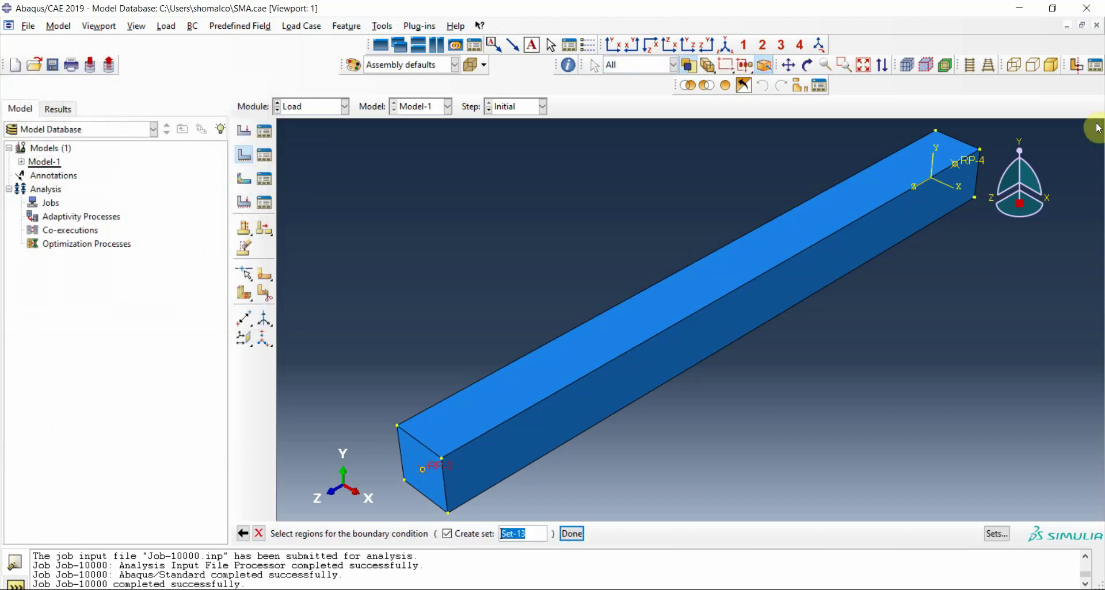
pyautogui.moveTo(1003, 195); pyautogui.dragTo(1009, 186)
pyautogui.click(571, 534)
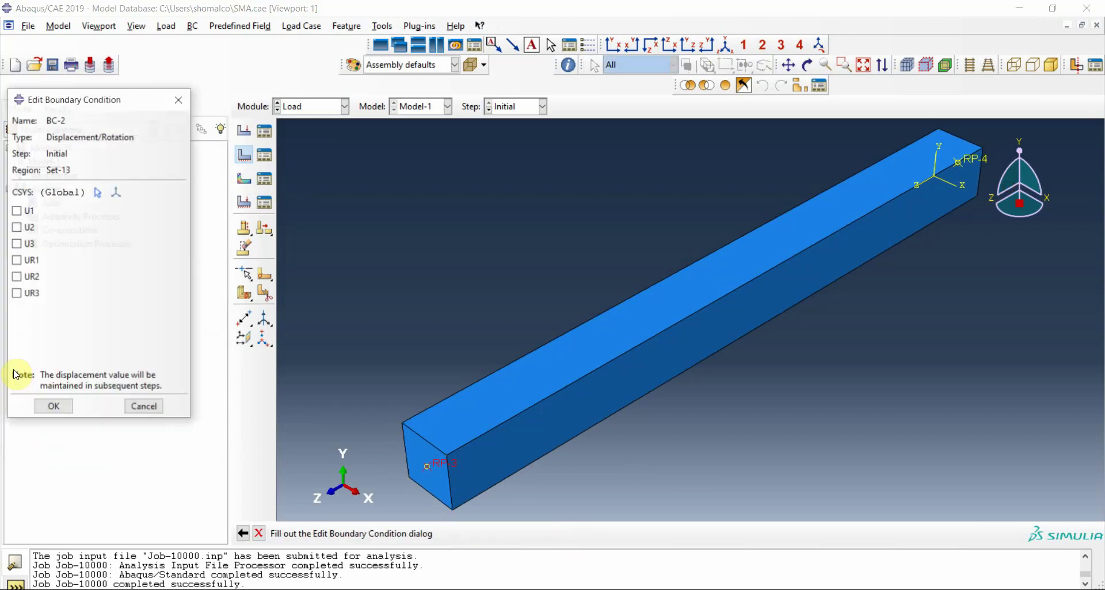
# - Constrain U1, U2, UR1, UR2 and UR3 in the RP-3 boundary condition, leaving U3 free, and accept it
pyautogui.click(30, 295)
pyautogui.click(24, 277)
pyautogui.click(23, 244)
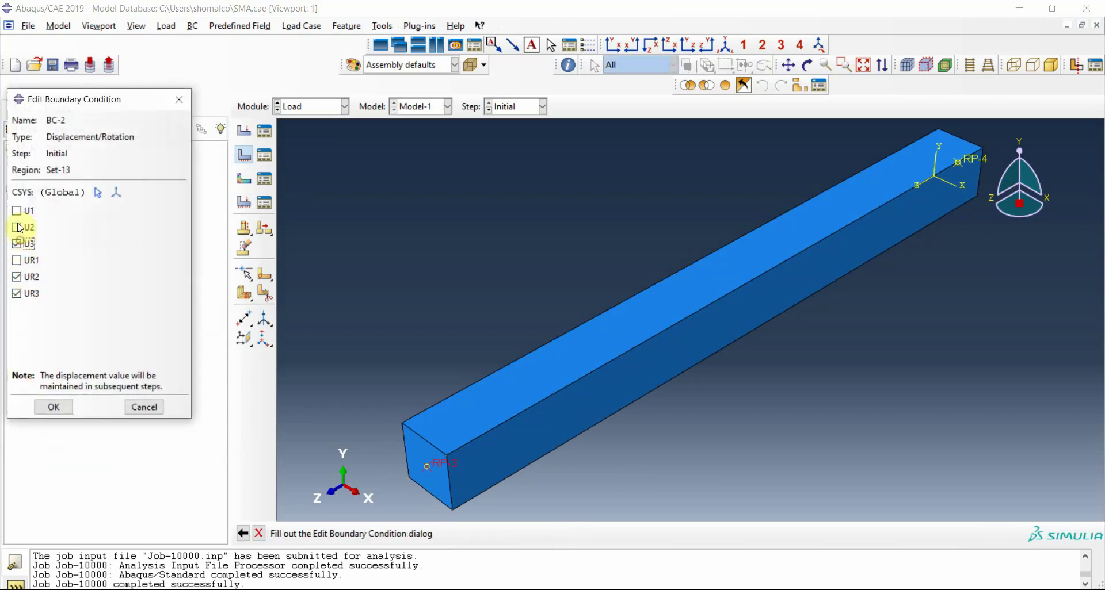
pyautogui.click(17, 212)
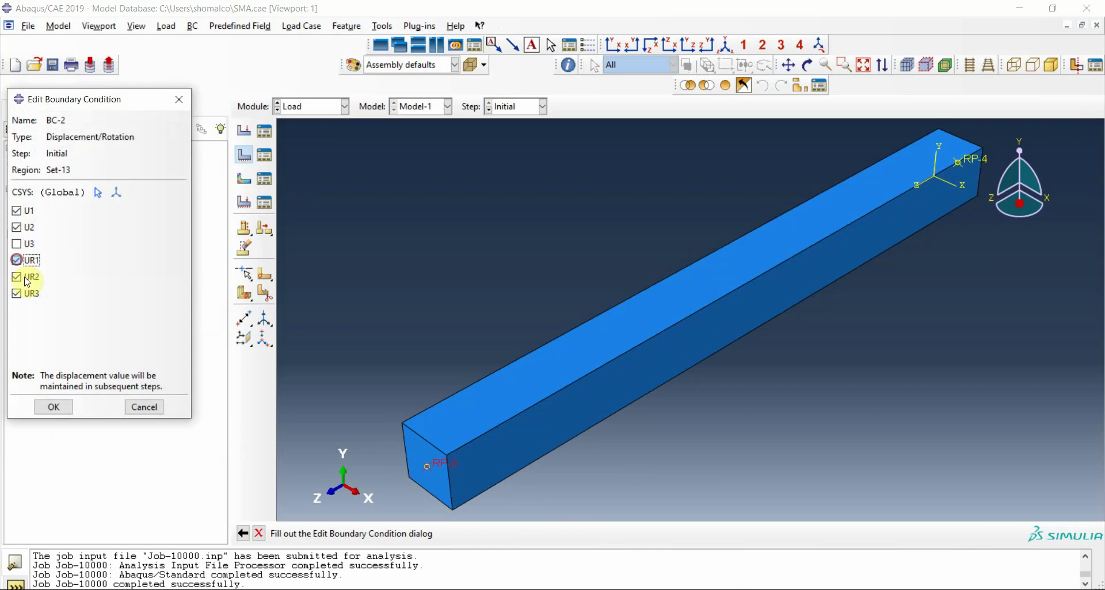
pyautogui.click(53, 407)
# - Create a concentrated force load in Step-1 on RP-3 with CF3 set to -1
pyautogui.click(244, 131)
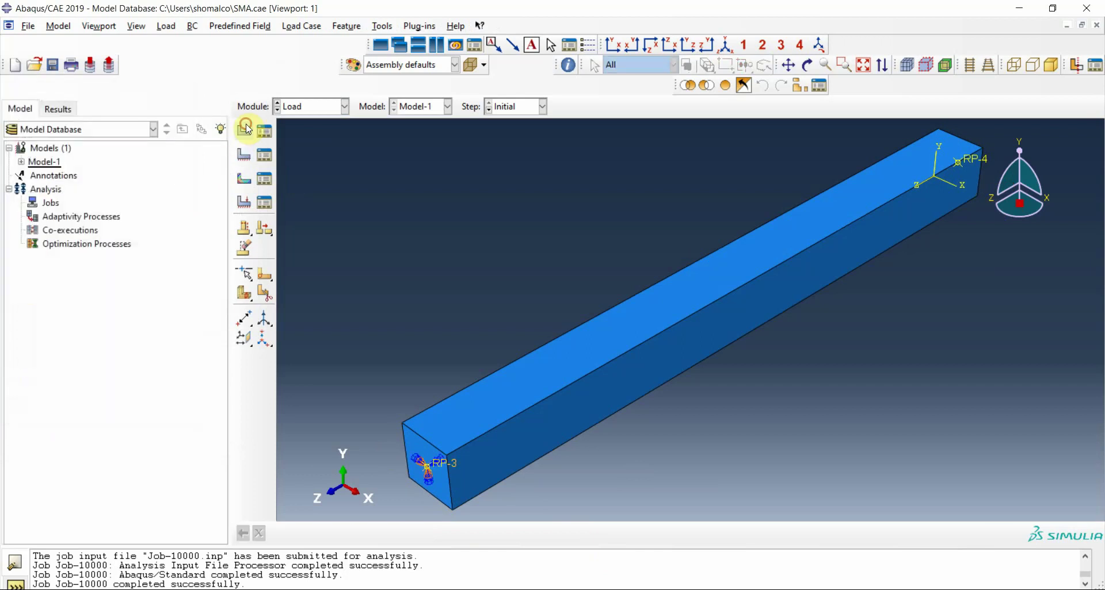
pyautogui.click(83, 185)
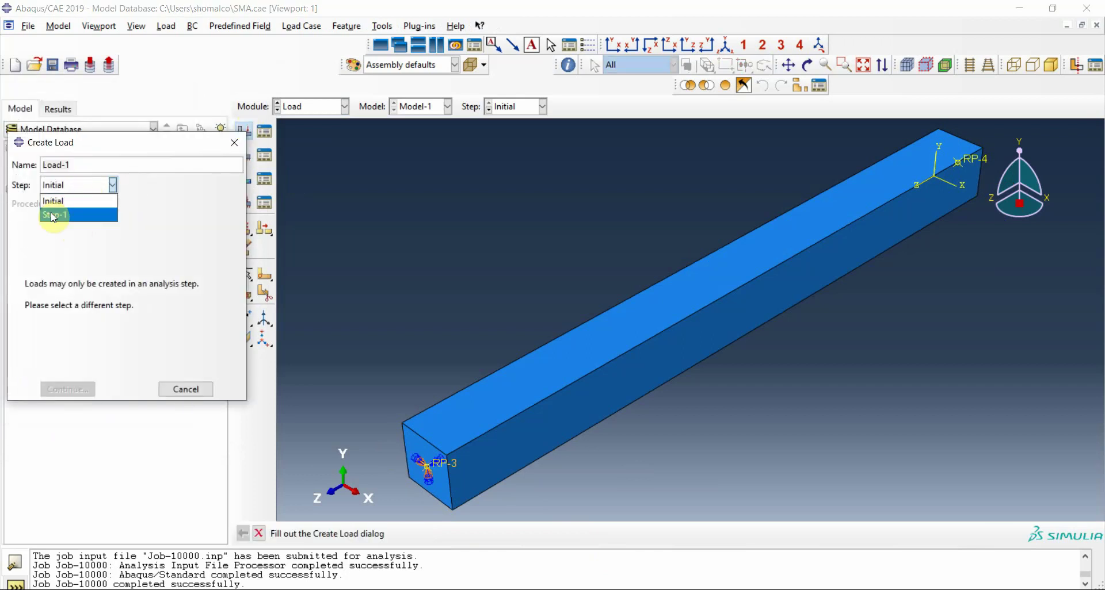
pyautogui.click(50, 213)
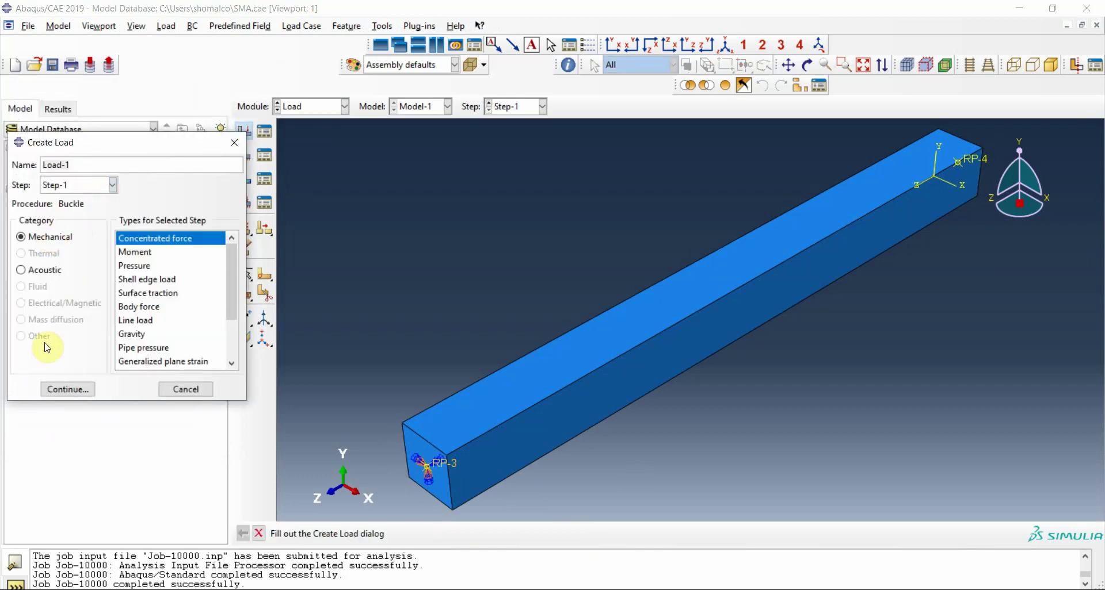
pyautogui.click(65, 390)
pyautogui.click(447, 463)
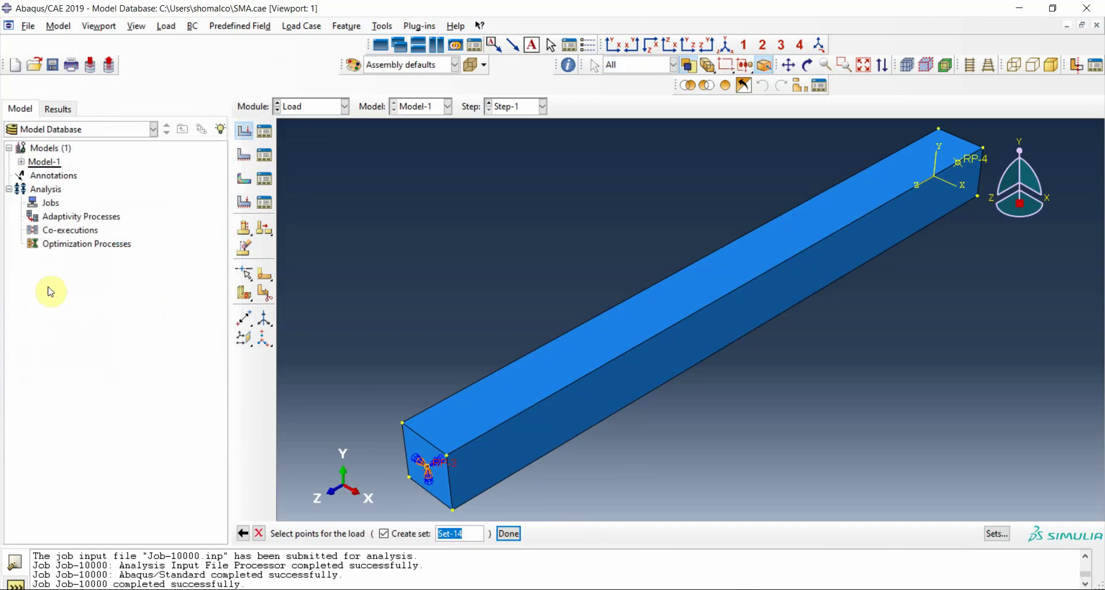
pyautogui.click(509, 533)
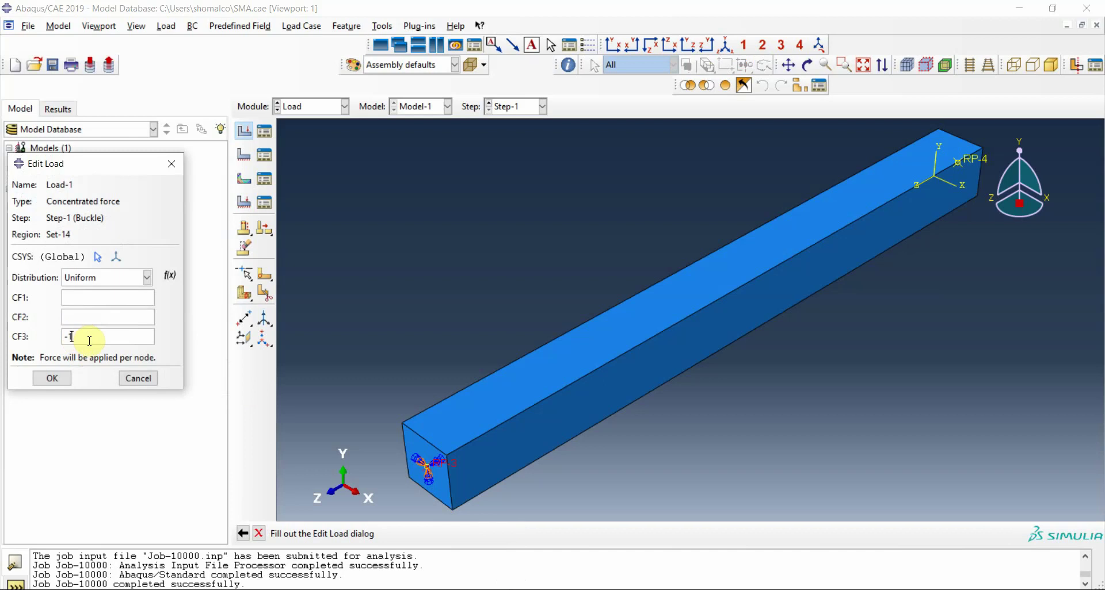
pyautogui.click(51, 380)
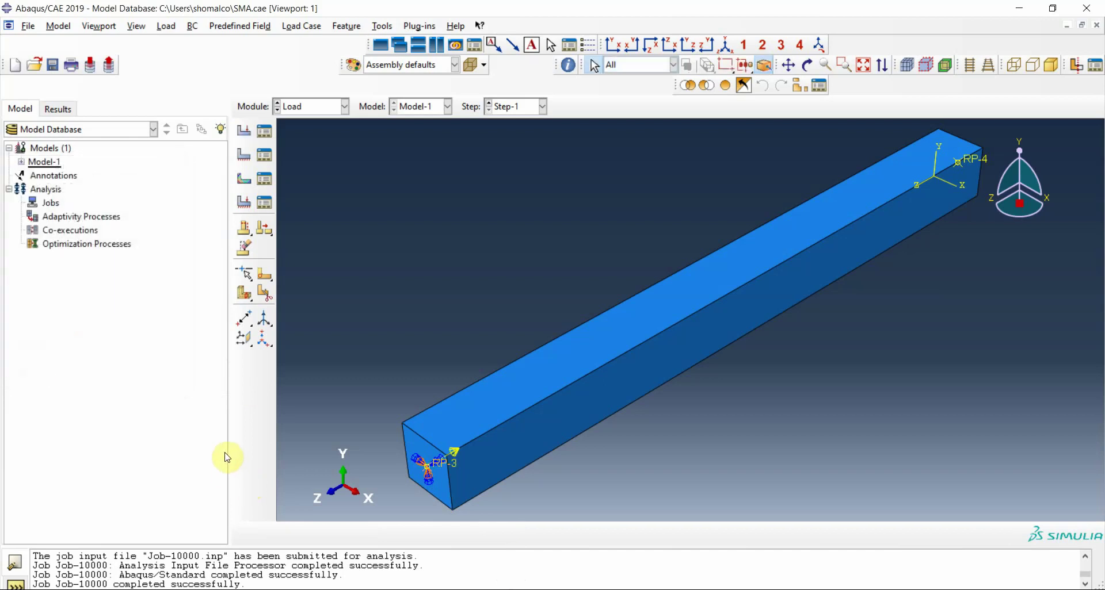
# - In the Mesh module, seed the Bar part with an approximate global size of 4 and mesh it
pyautogui.click(310, 113)
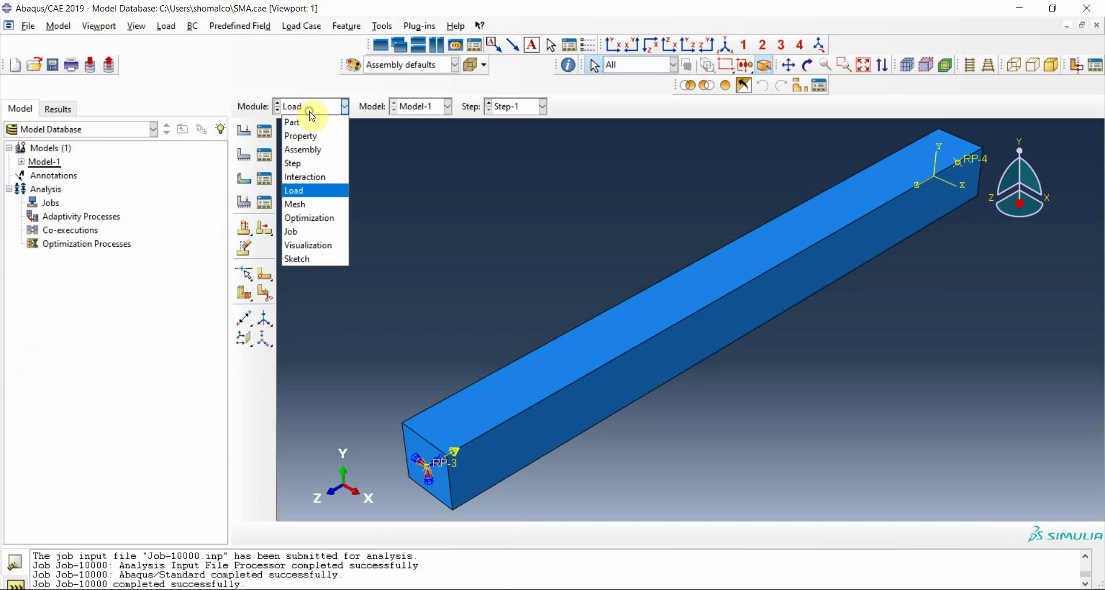
pyautogui.click(305, 205)
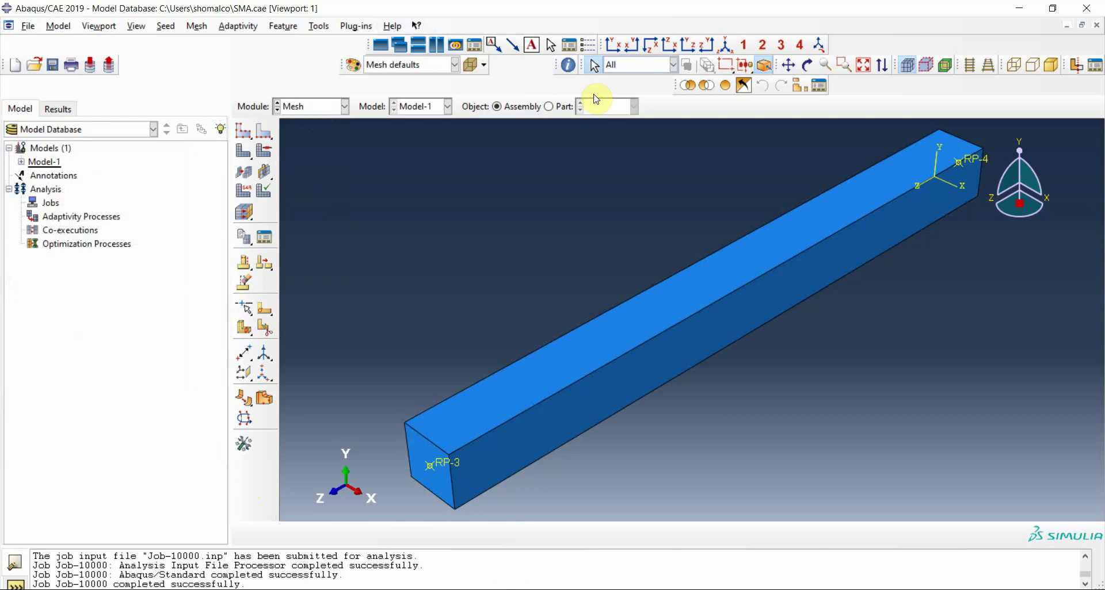
pyautogui.click(549, 106)
pyautogui.click(253, 133)
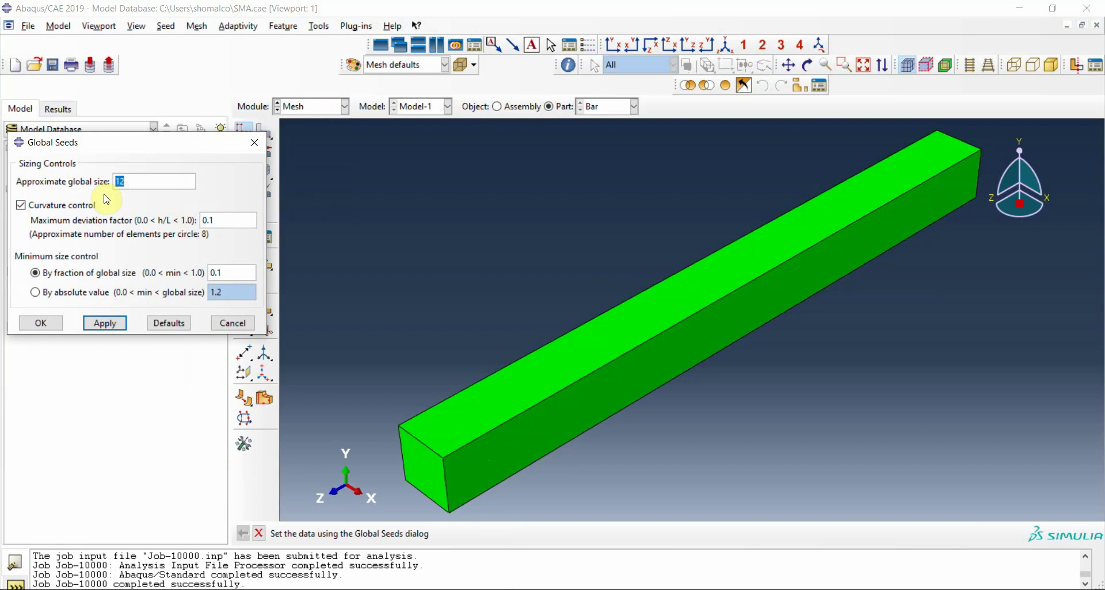
pyautogui.write('4')
pyautogui.click(50, 322)
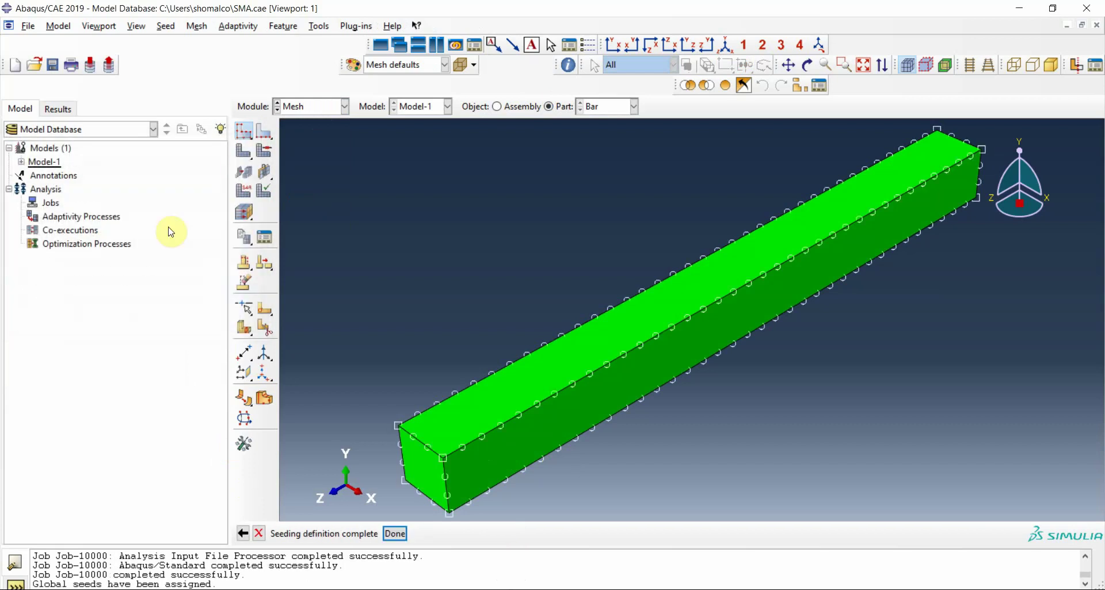
pyautogui.click(242, 168)
pyautogui.click(363, 533)
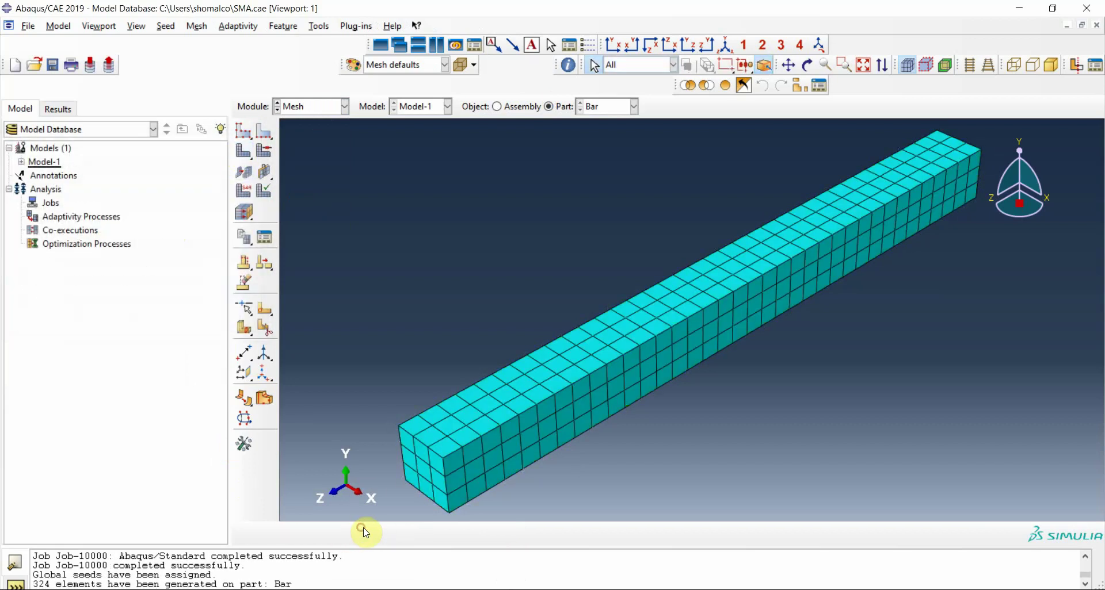
# - Assign the C3D8R linear 3D Stress element type with reduced integration from the Standard library to the whole bar
pyautogui.click(243, 193)
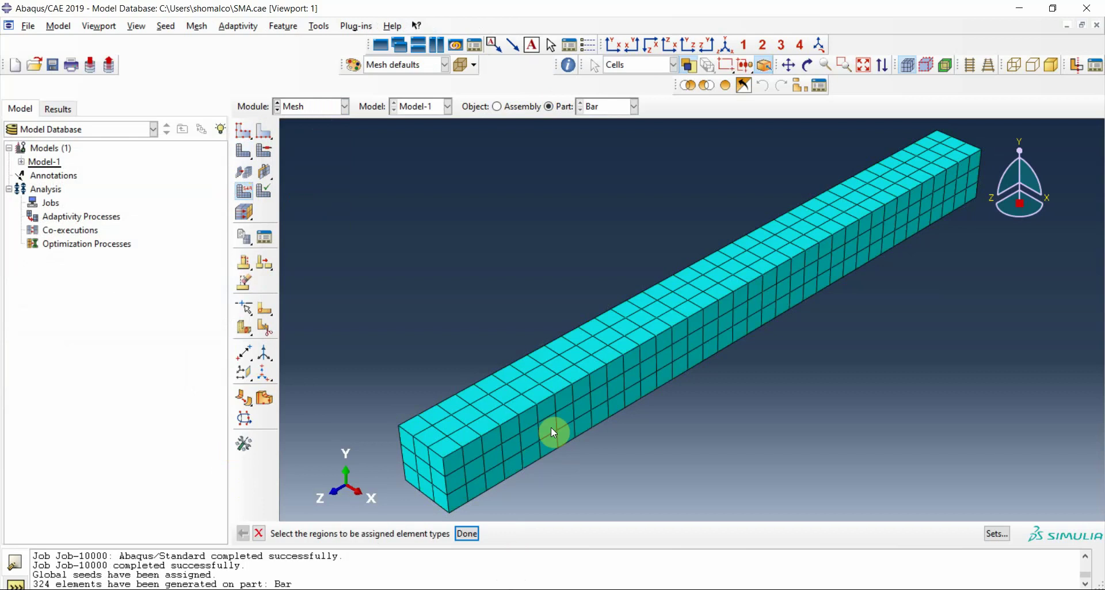
pyautogui.click(539, 396)
pyautogui.click(467, 534)
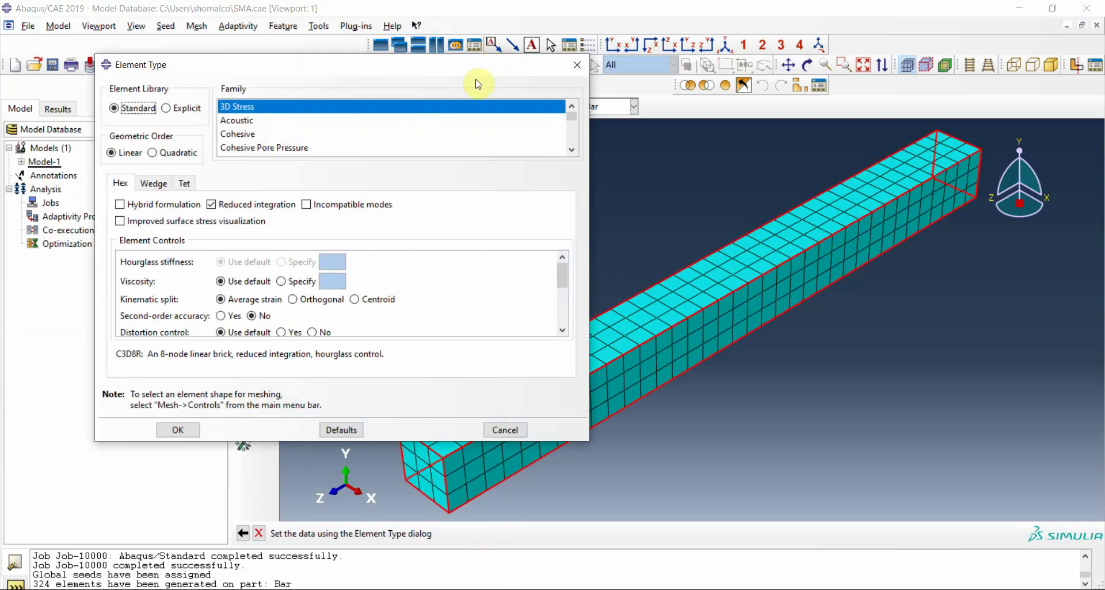
pyautogui.moveTo(115, 354)
pyautogui.mouseDown()
pyautogui.moveTo(152, 356)
pyautogui.moveTo(136, 361)
pyautogui.mouseUp()
pyautogui.click(178, 430)
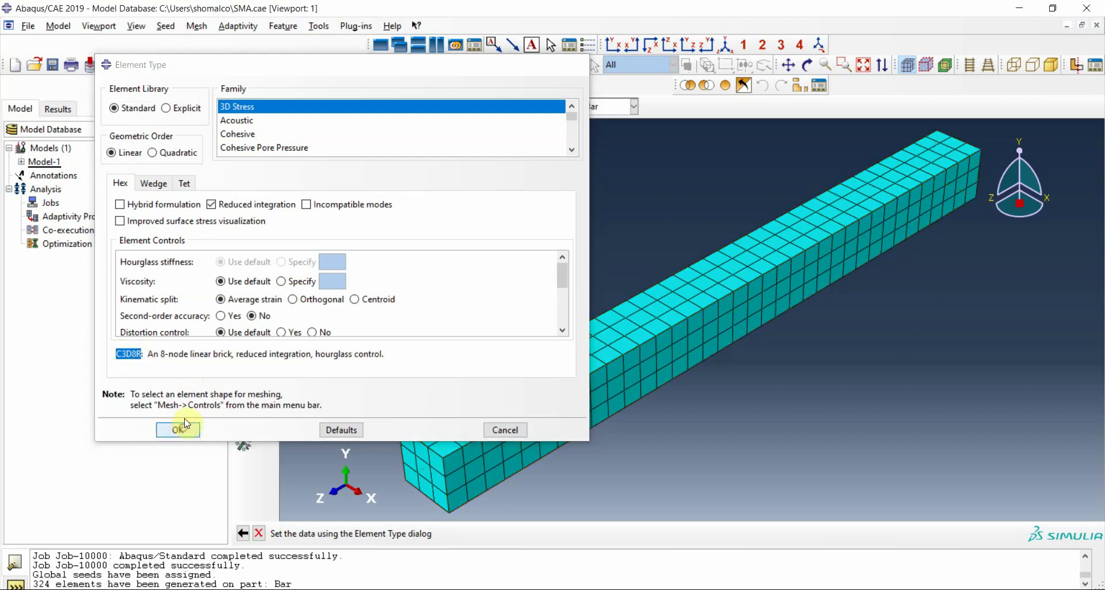
# - In the Job module, edit Model-1's keywords and delete the "*Conflicts, End of conflict block" and "*Conflicts, User edited keywords" lines
pyautogui.click(337, 107)
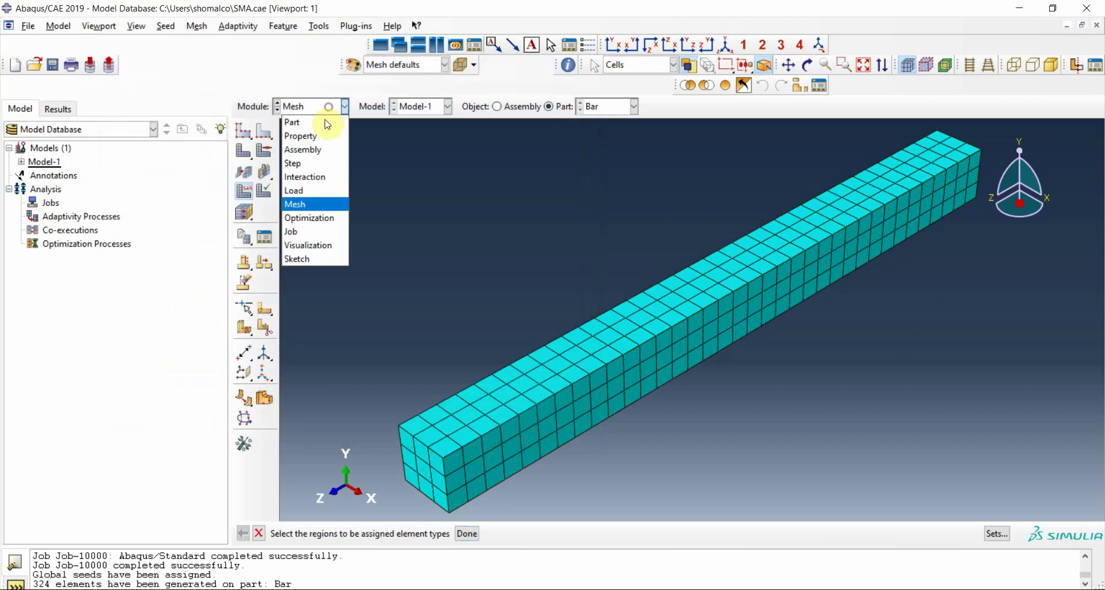
pyautogui.click(300, 231)
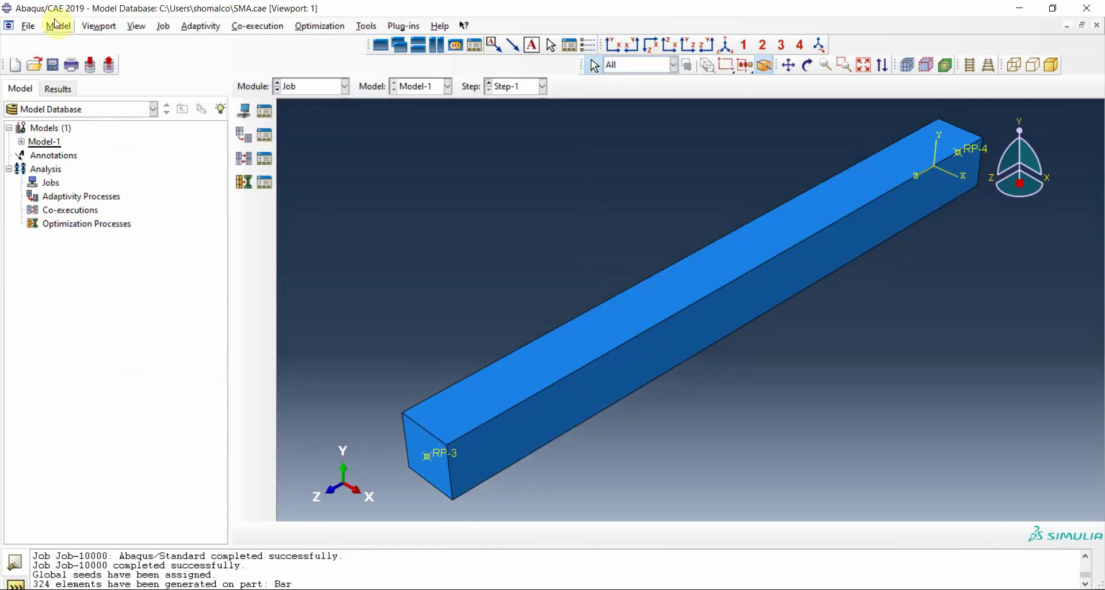
pyautogui.click(59, 26)
pyautogui.moveTo(86, 113)
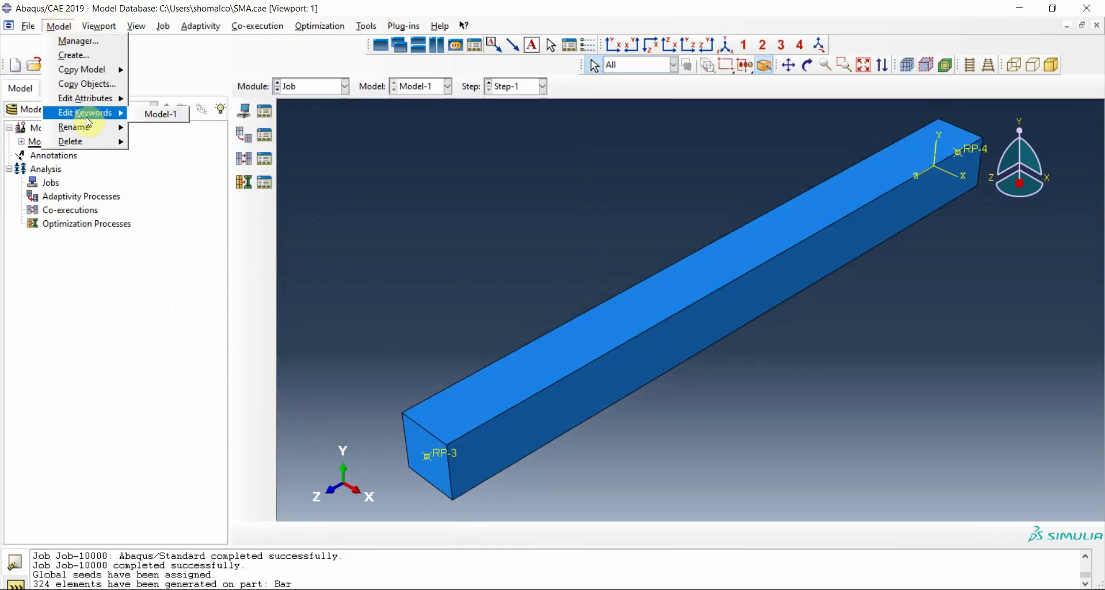
pyautogui.click(175, 120)
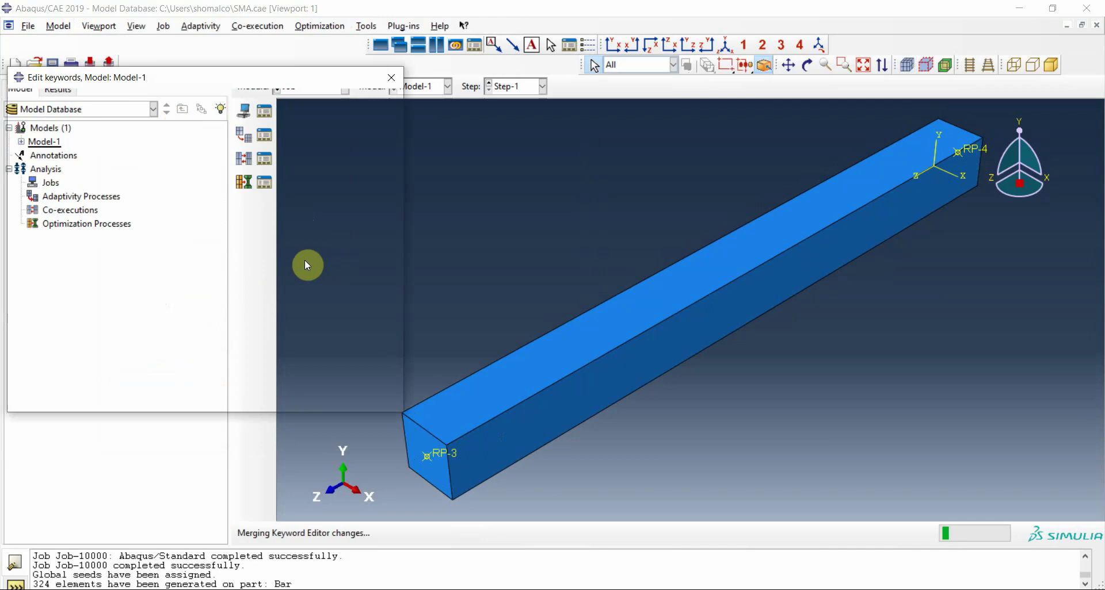
pyautogui.scroll(-20, 202, 258)
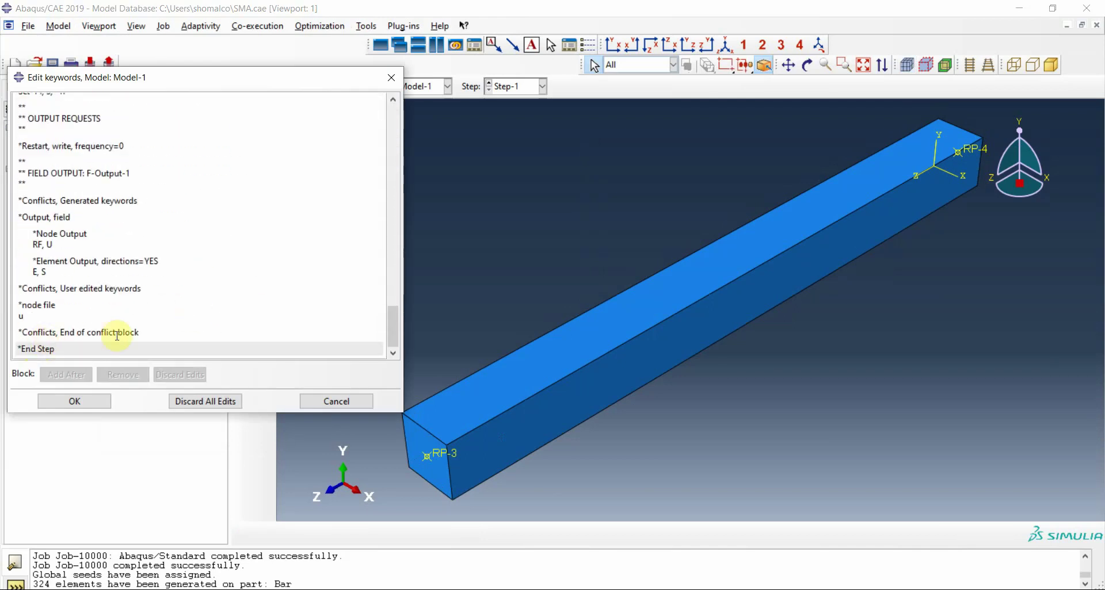
pyautogui.moveTo(141, 332); pyautogui.dragTo(1, 337)
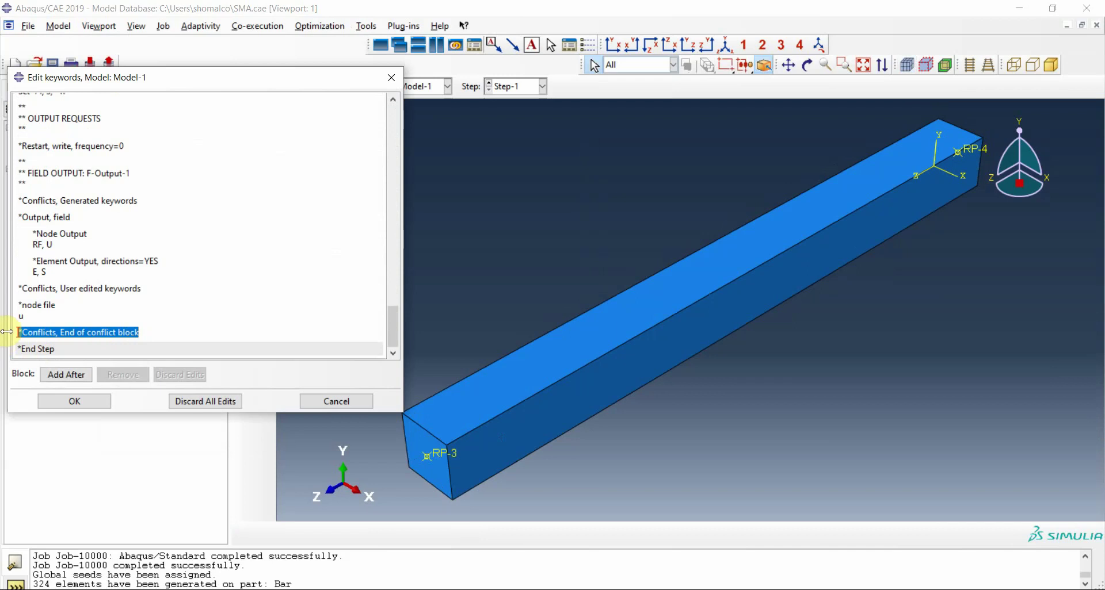
pyautogui.press('Delete')
pyautogui.moveTo(141, 288); pyautogui.dragTo(12, 288)
pyautogui.press('Delete')
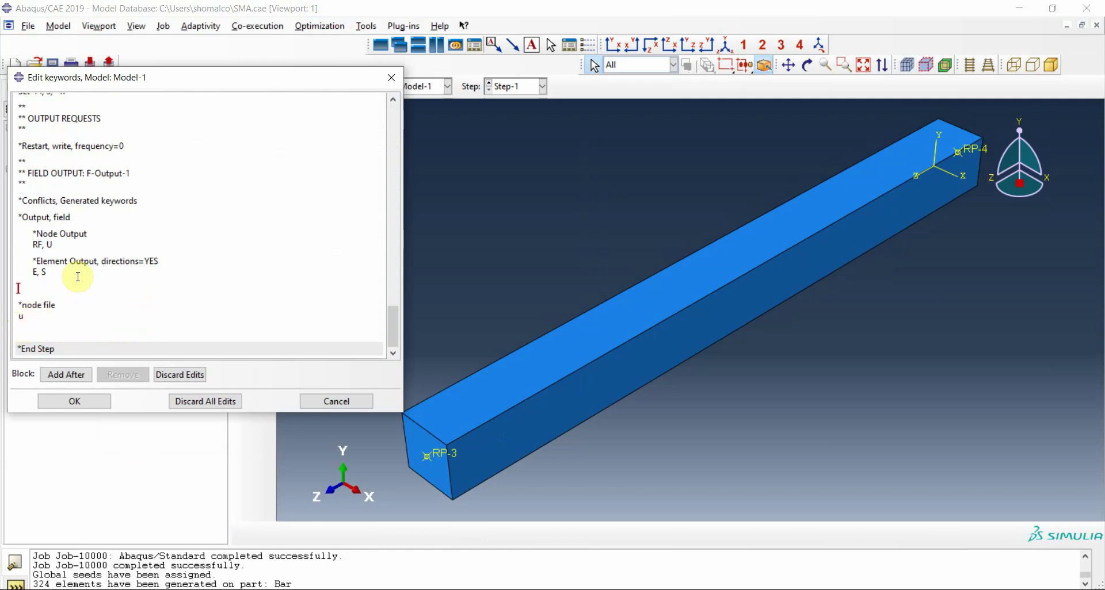
# - Delete the "*Conflicts, Generated keywords" line above the field output, check the remaining keywords, and accept the keyword edits
pyautogui.scroll(2, 163, 259)
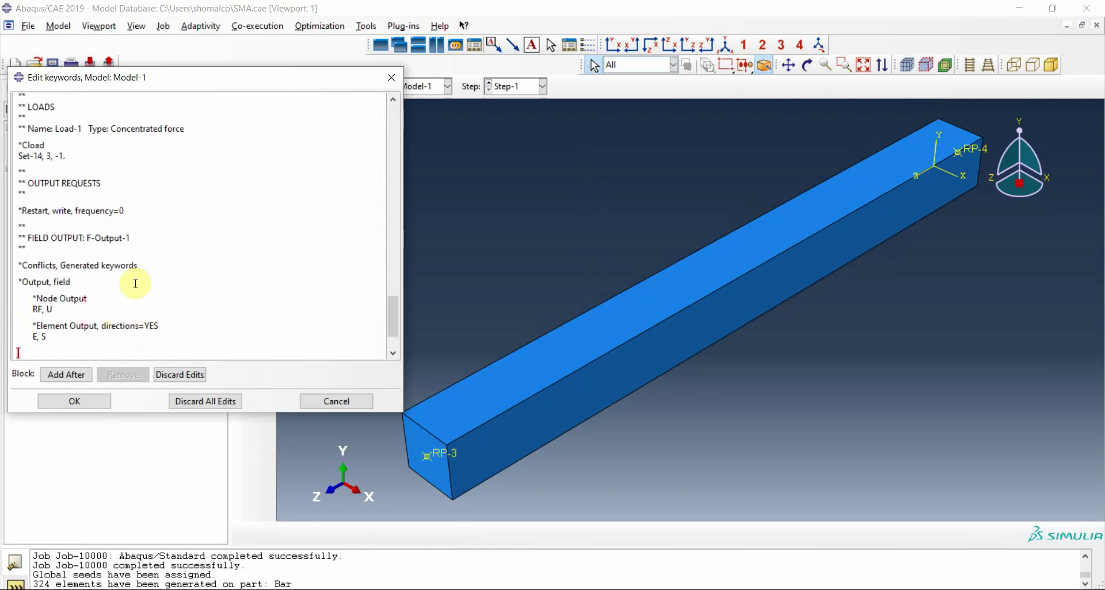
pyautogui.moveTo(139, 268); pyautogui.dragTo(14, 269)
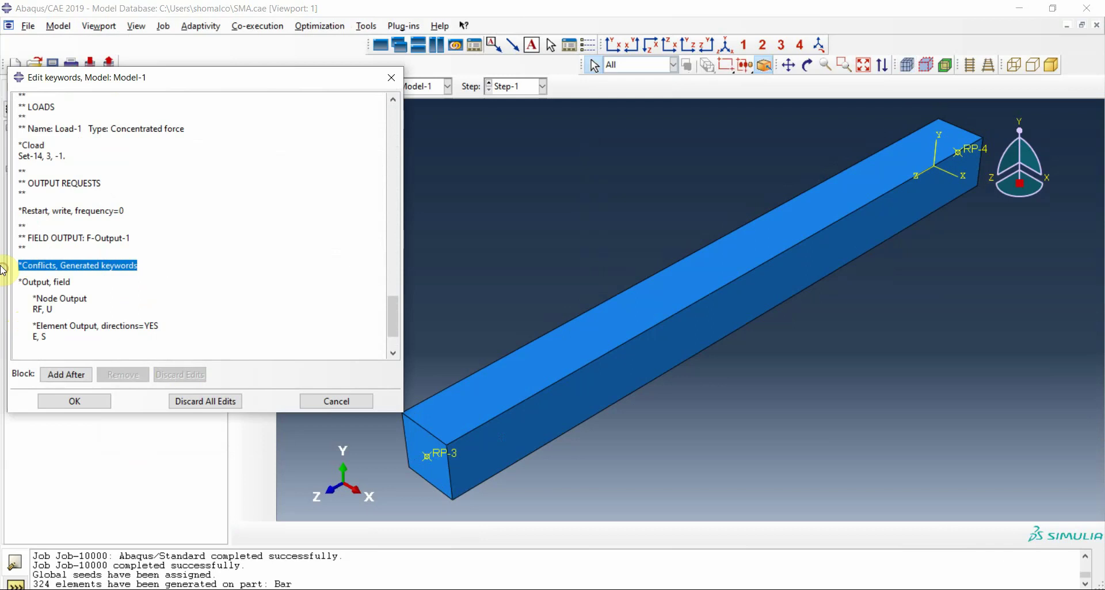
pyautogui.press('Delete')
pyautogui.scroll(3, 74, 276)
pyautogui.scroll(2, 81, 299)
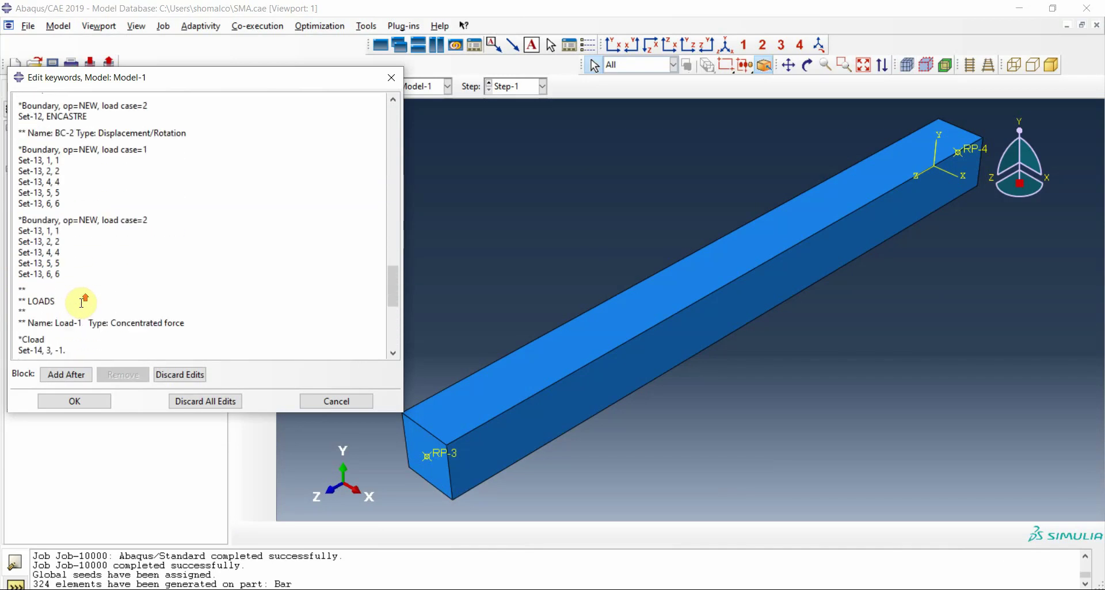
pyautogui.scroll(6, 123, 301)
pyautogui.scroll(-12, 118, 264)
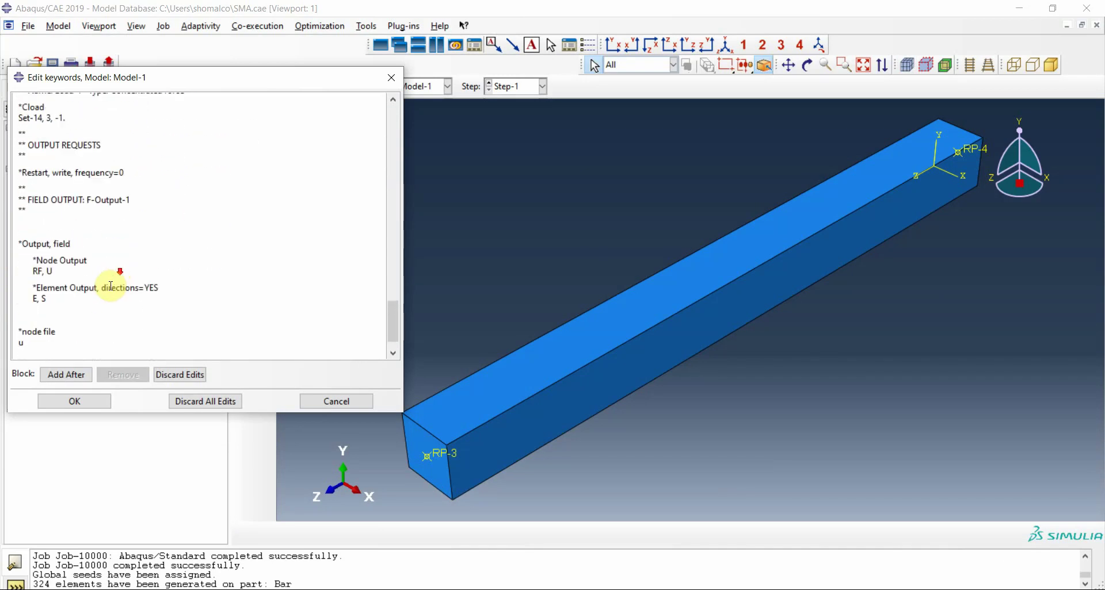
pyautogui.scroll(-2, 111, 286)
pyautogui.click(80, 402)
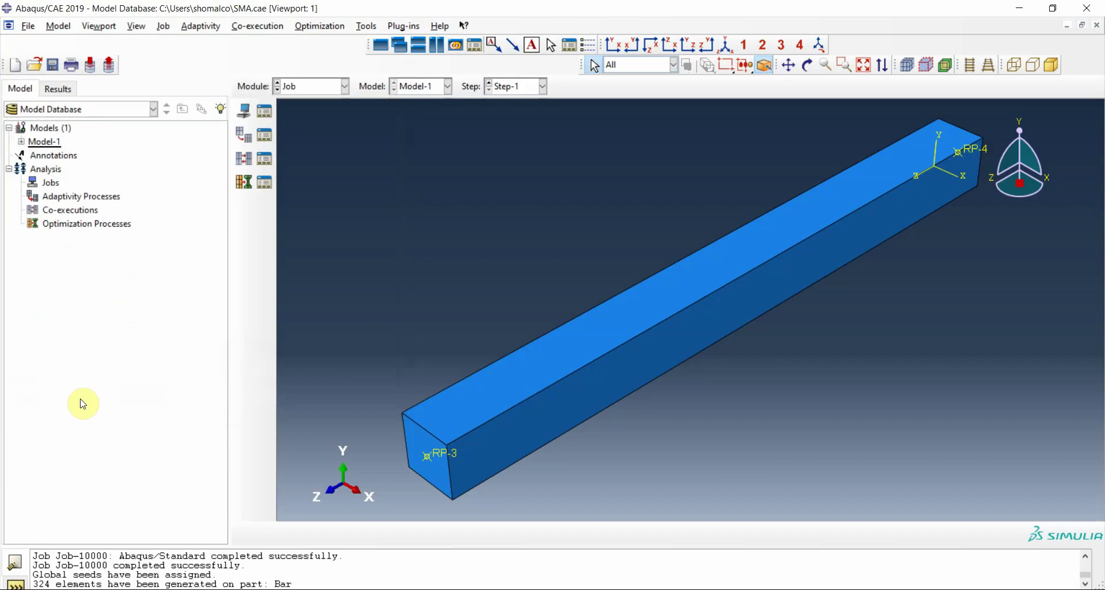
# - Switch to PowerPoint and view slide 4 with the keyword editor screenshots, then return to Abaqus
pyautogui.click(296, 87)
pyautogui.click(292, 89)
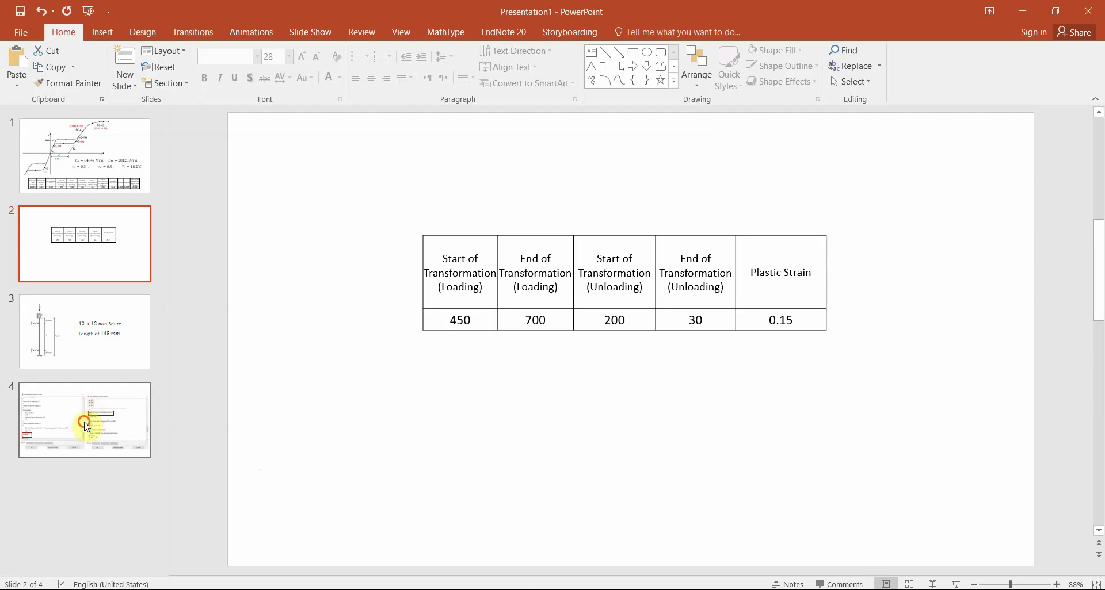
pyautogui.click(84, 422)
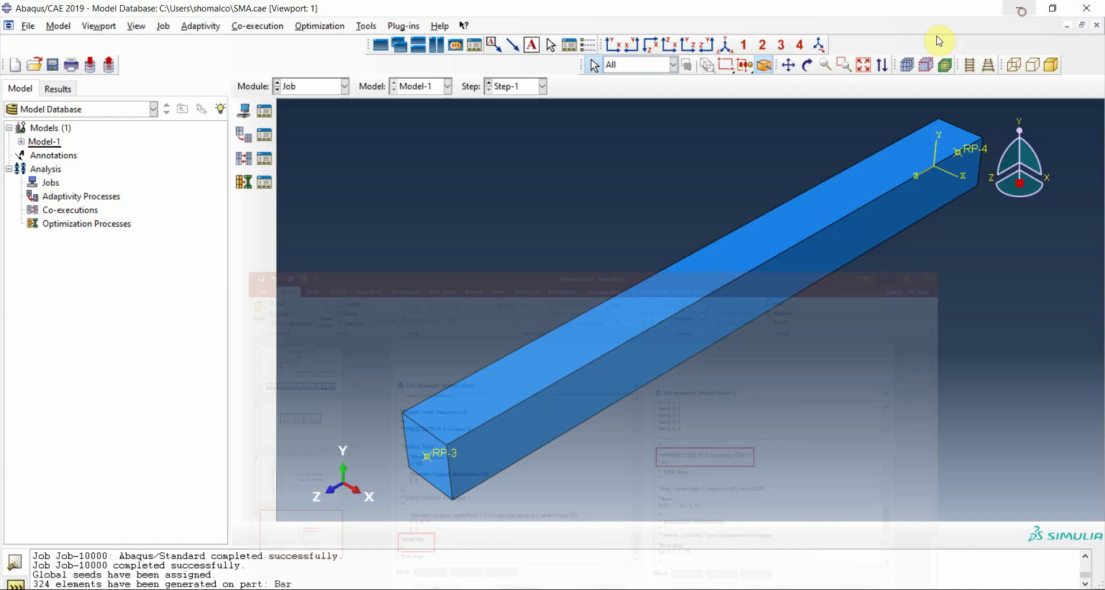
# - Create a full-analysis job named Job-1 for Model-1 with default settings and open the Job Manager
pyautogui.click(244, 112)
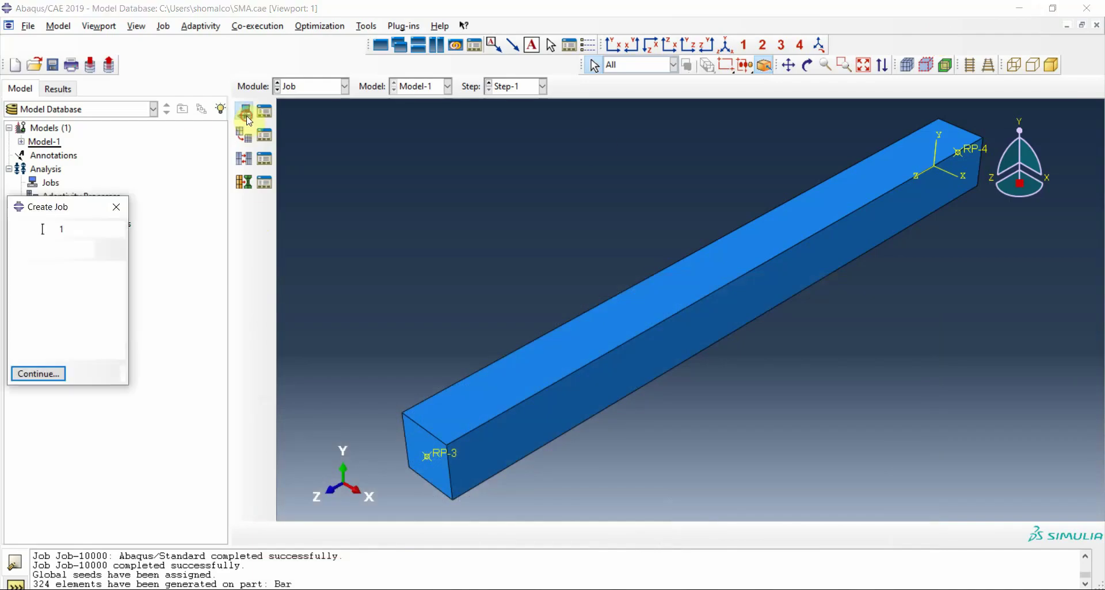
pyautogui.click(38, 373)
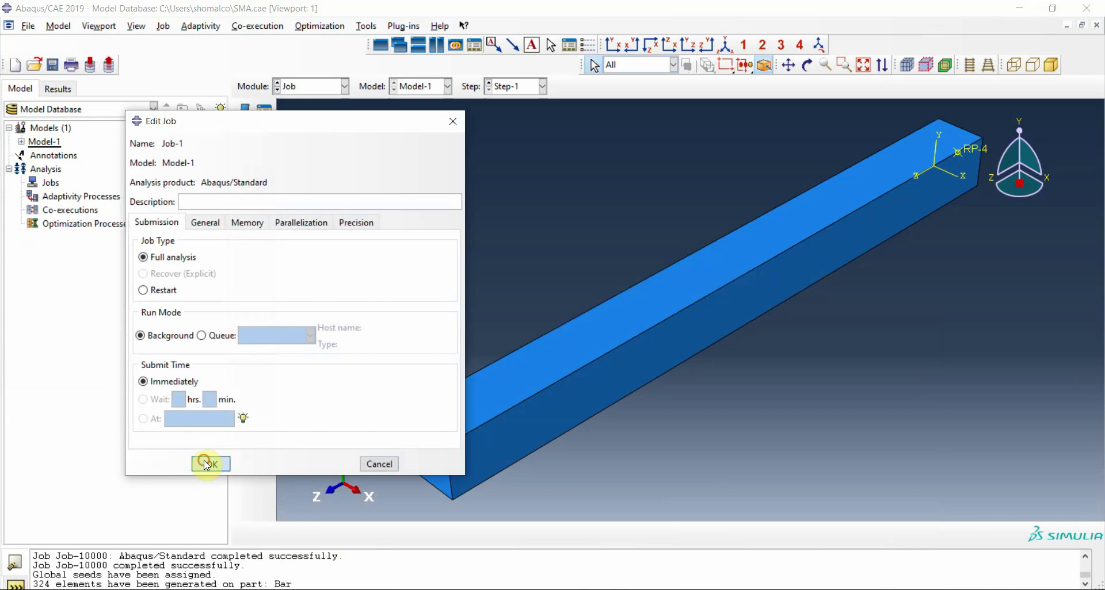
pyautogui.click(207, 464)
pyautogui.click(275, 113)
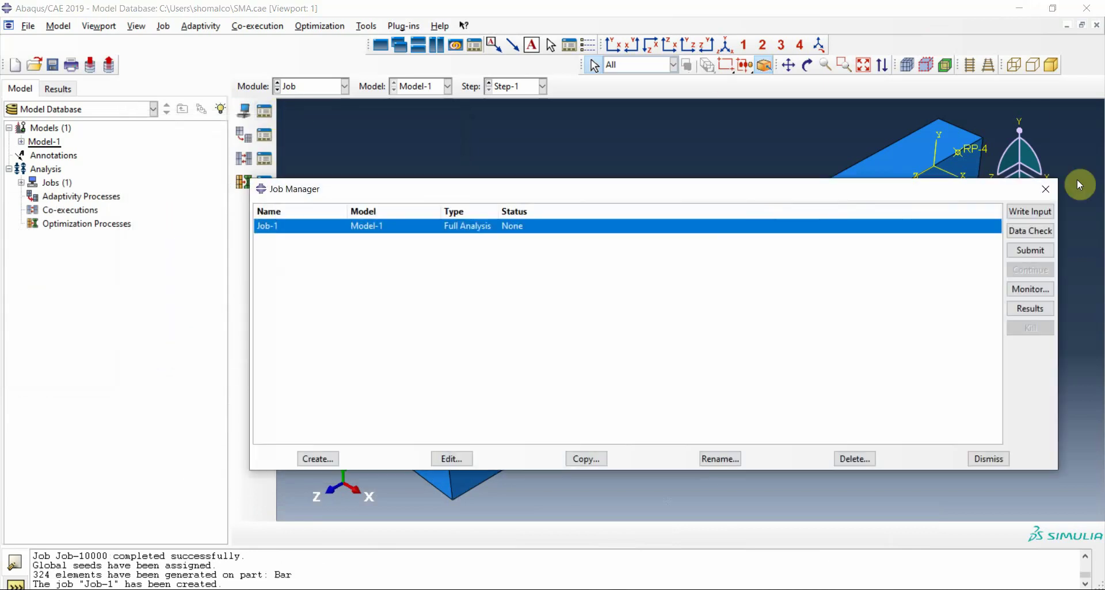
# - Run a data check on Job-1 and submit it for analysis, overwriting the existing job files both times
pyautogui.click(1037, 236)
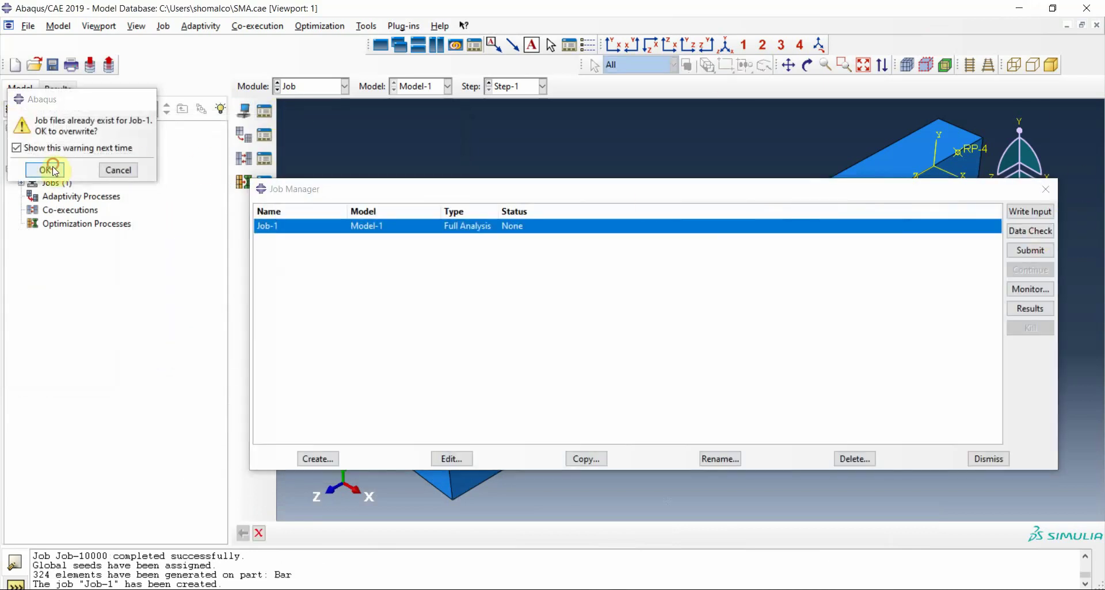
pyautogui.click(53, 170)
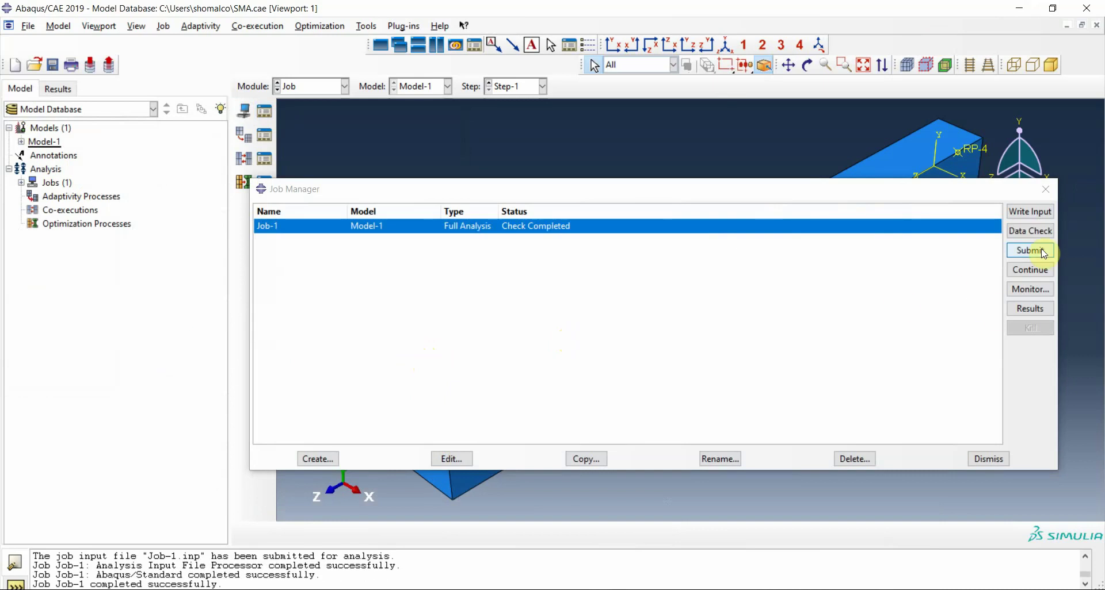
pyautogui.click(1044, 252)
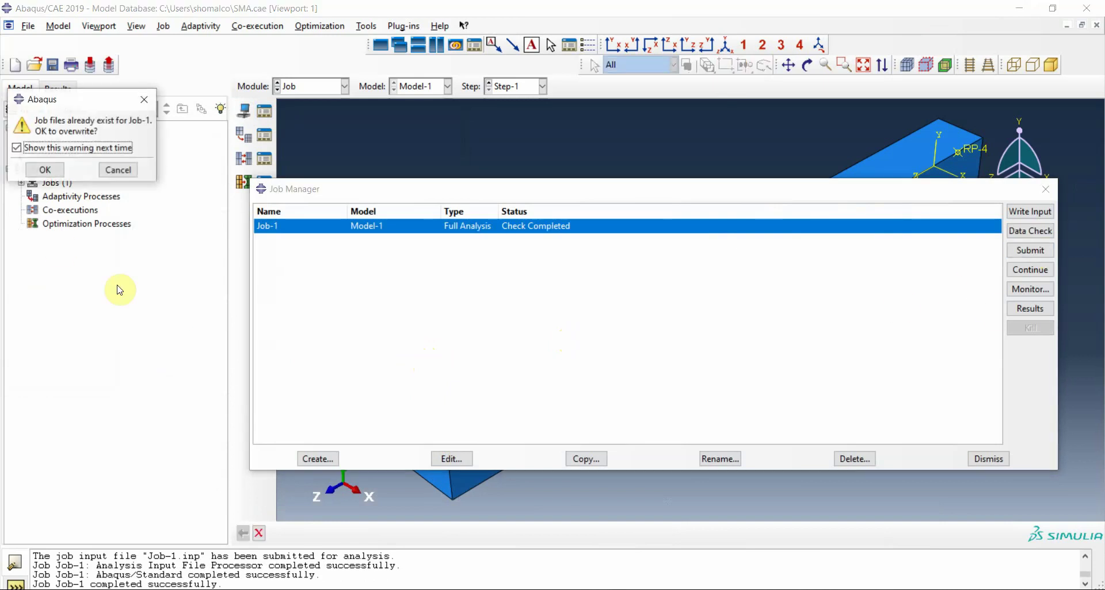
pyautogui.click(44, 169)
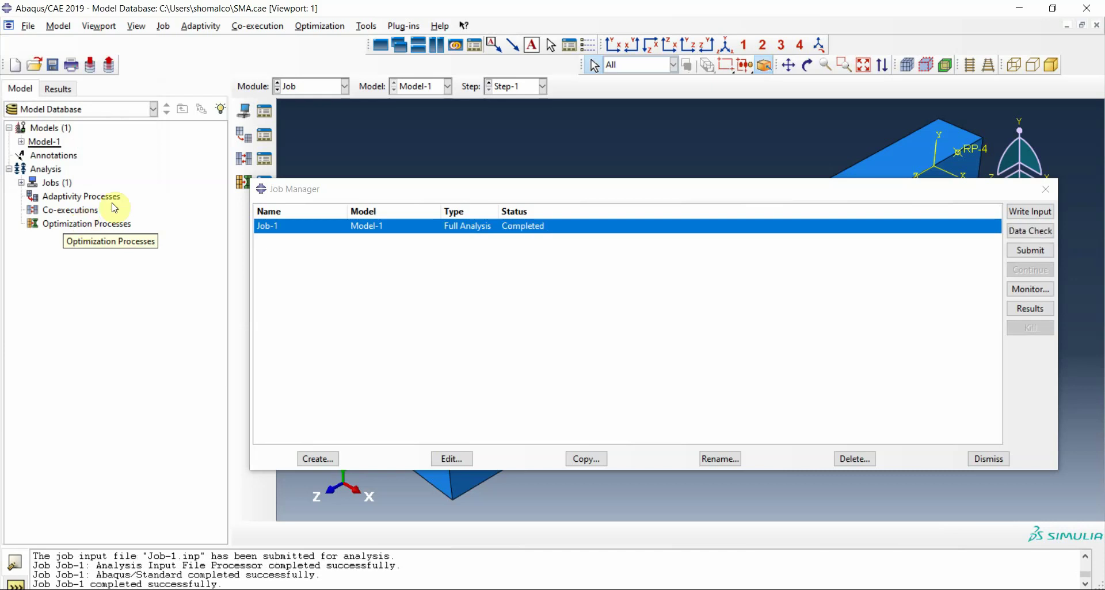
# - Open Job-1's results, plot the contours on the deformed shape, and return to the Job module
pyautogui.click(1014, 309)
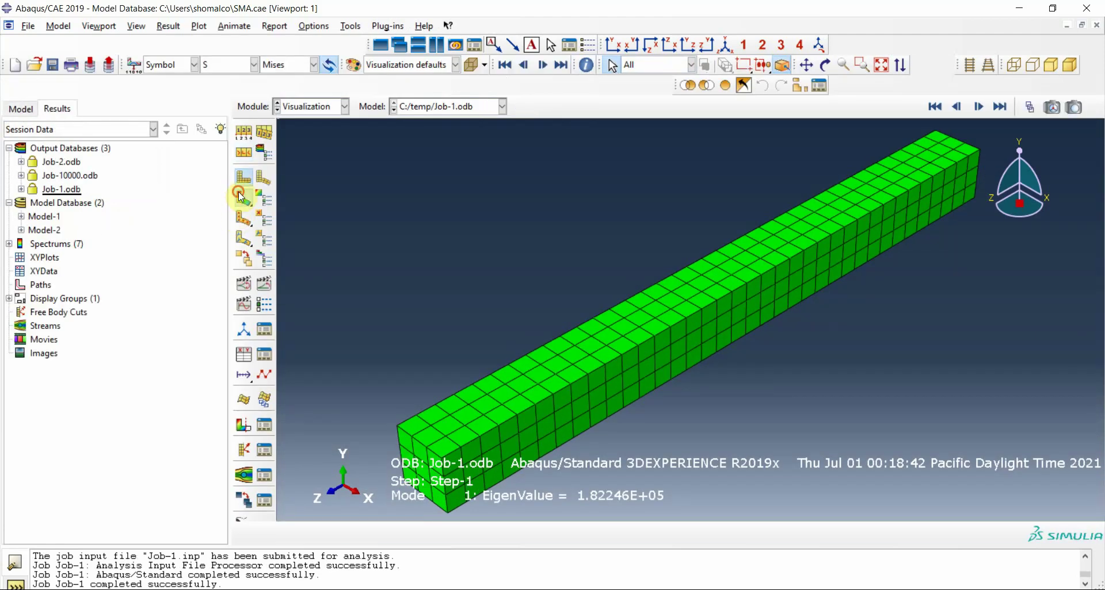
pyautogui.click(244, 198)
pyautogui.click(300, 109)
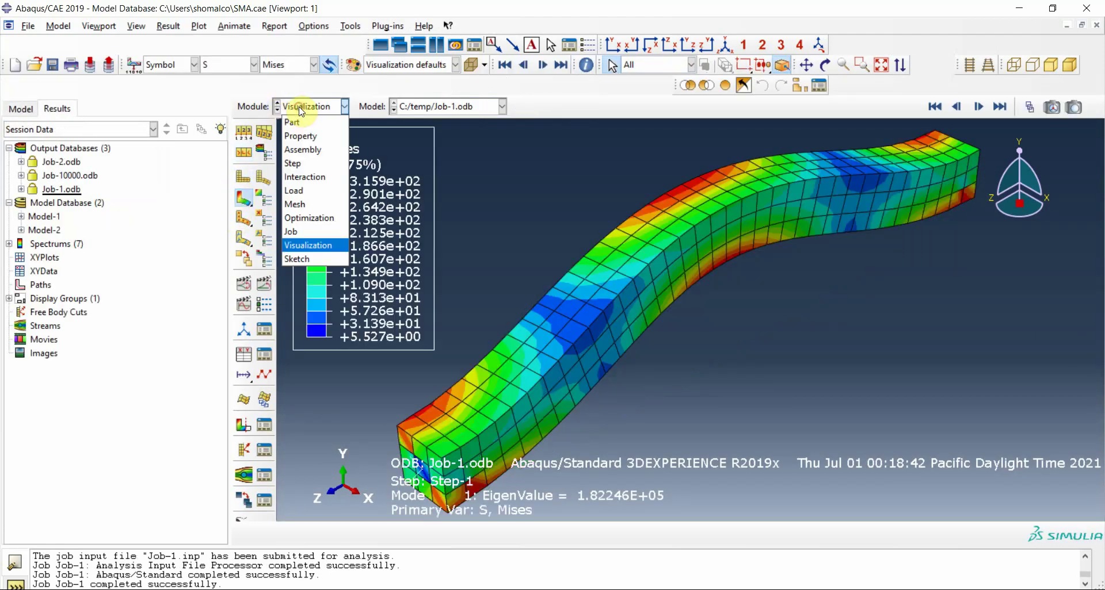
pyautogui.click(304, 230)
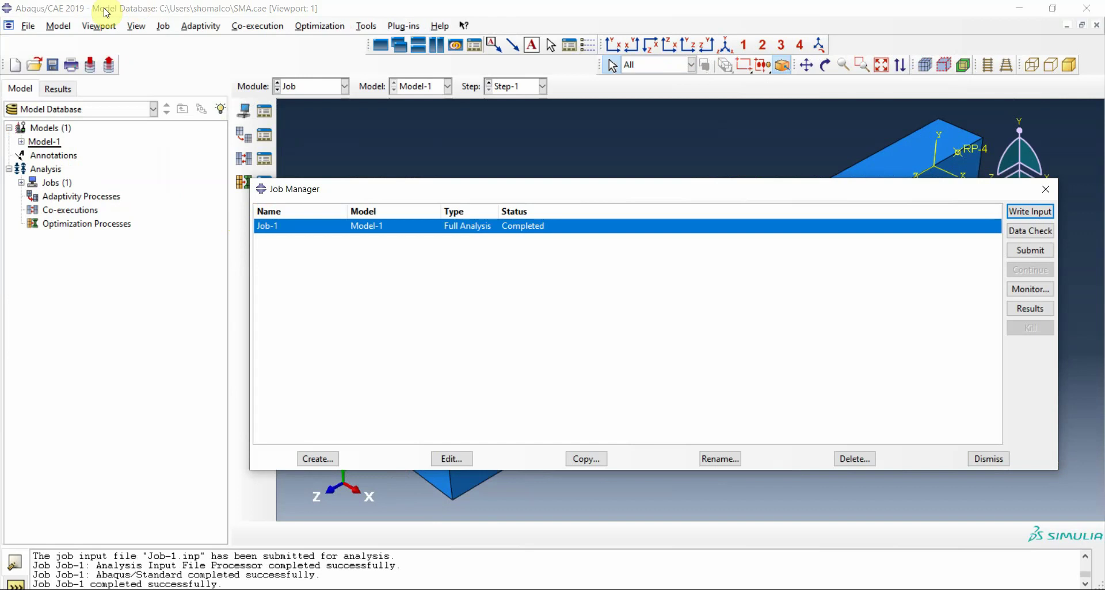
# - Copy Model-1 to a new model named Model-2
pyautogui.click(58, 26)
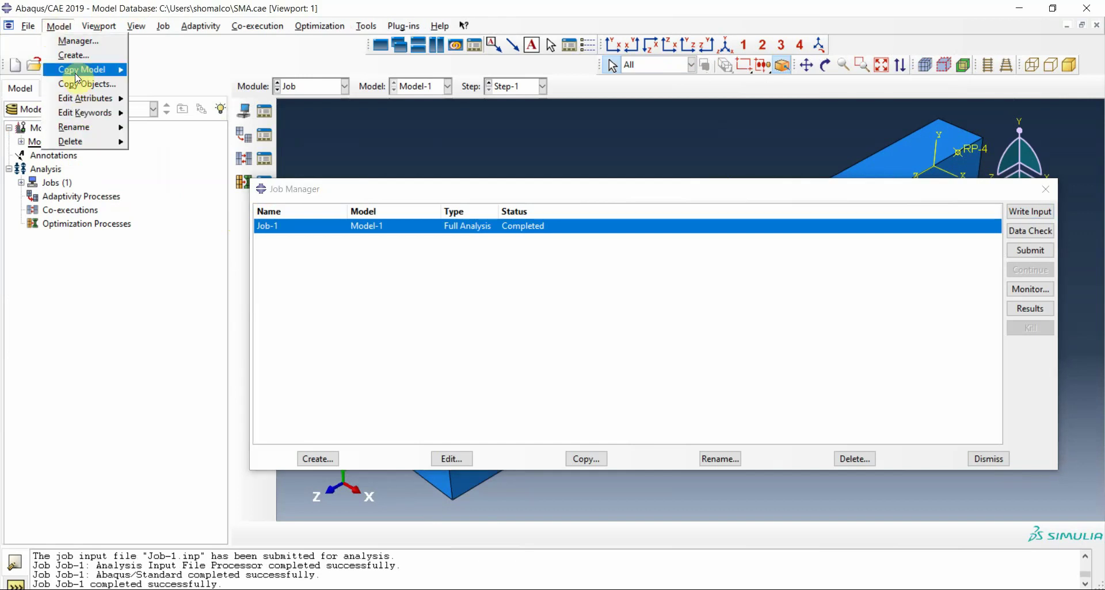
pyautogui.moveTo(103, 69)
pyautogui.click(147, 70)
pyautogui.moveTo(77, 313); pyautogui.dragTo(45, 309)
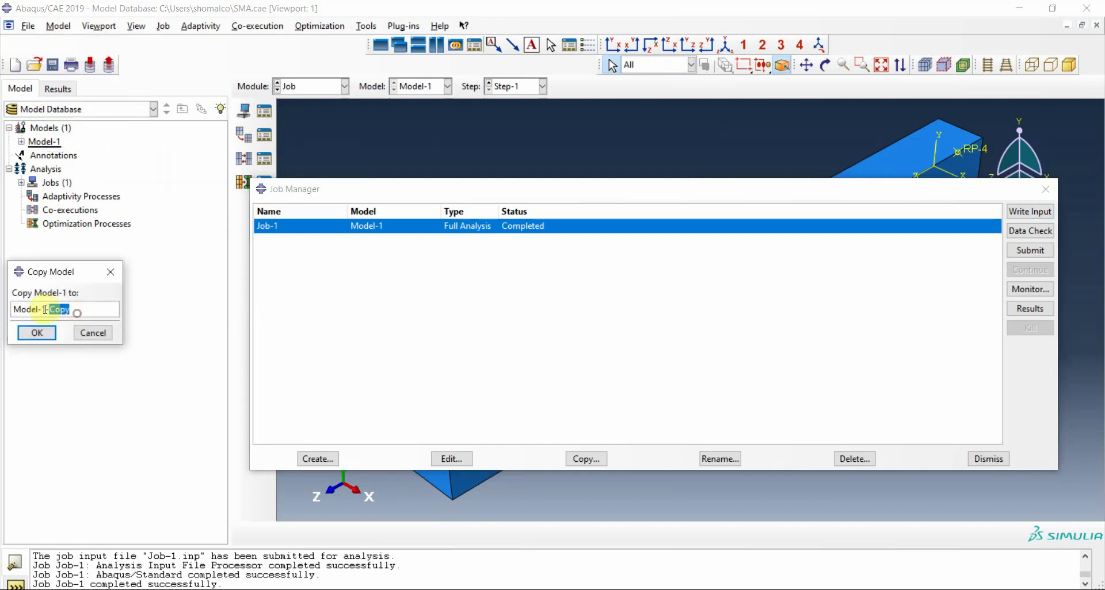
pyautogui.press('BackSpace')
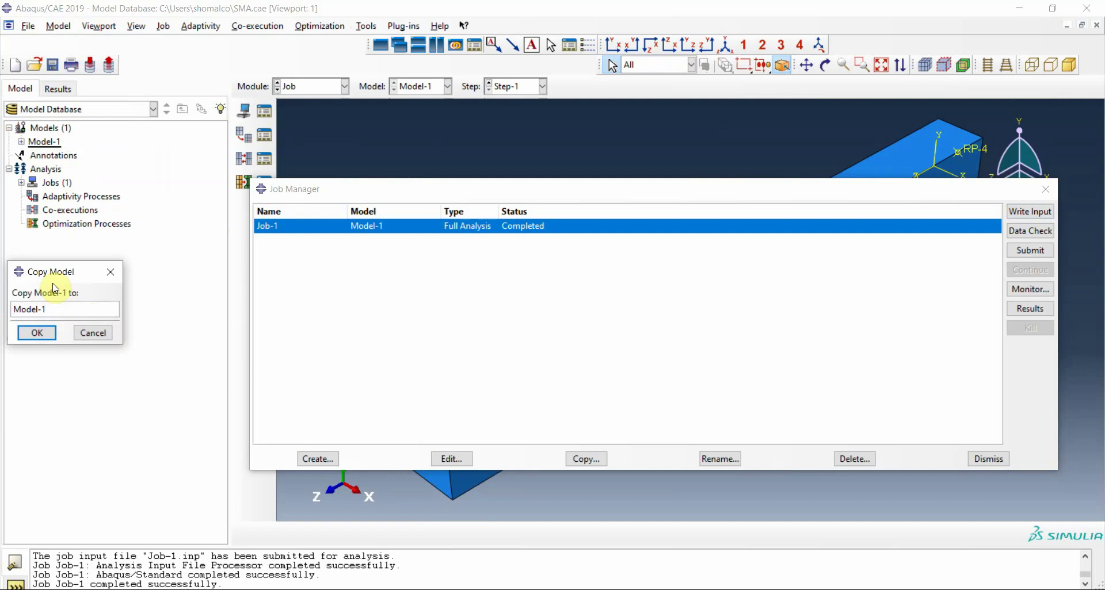
pyautogui.write('2')
pyautogui.click(23, 333)
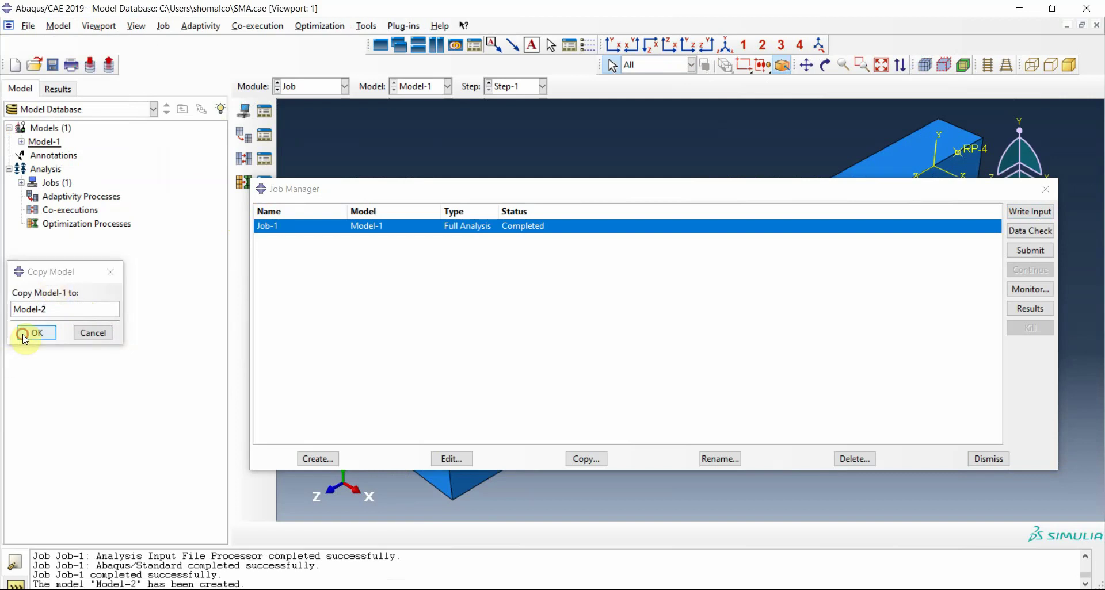
# - In the Step module, replace Model-2's buckling procedure in Step-1 with a general Static, General procedure
pyautogui.click(303, 90)
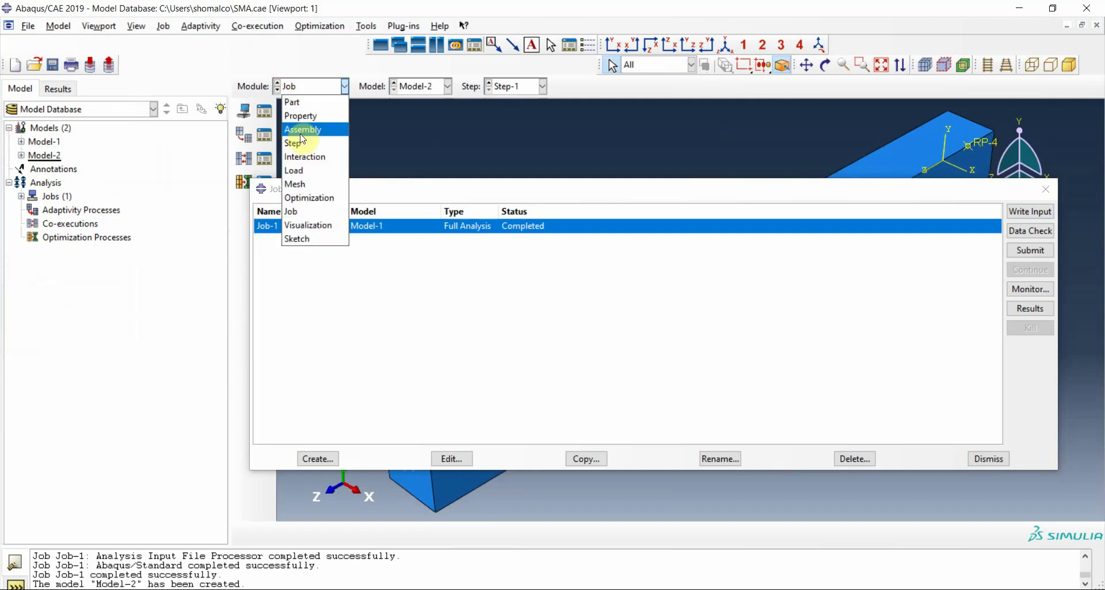
pyautogui.click(300, 132)
pyautogui.click(305, 106)
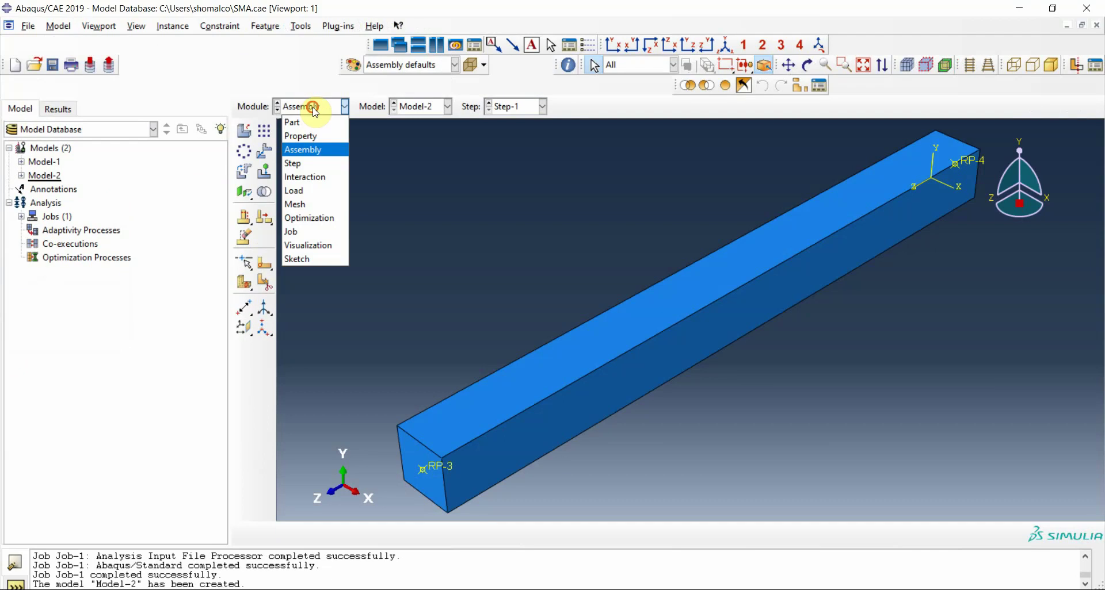
pyautogui.click(305, 168)
pyautogui.click(265, 134)
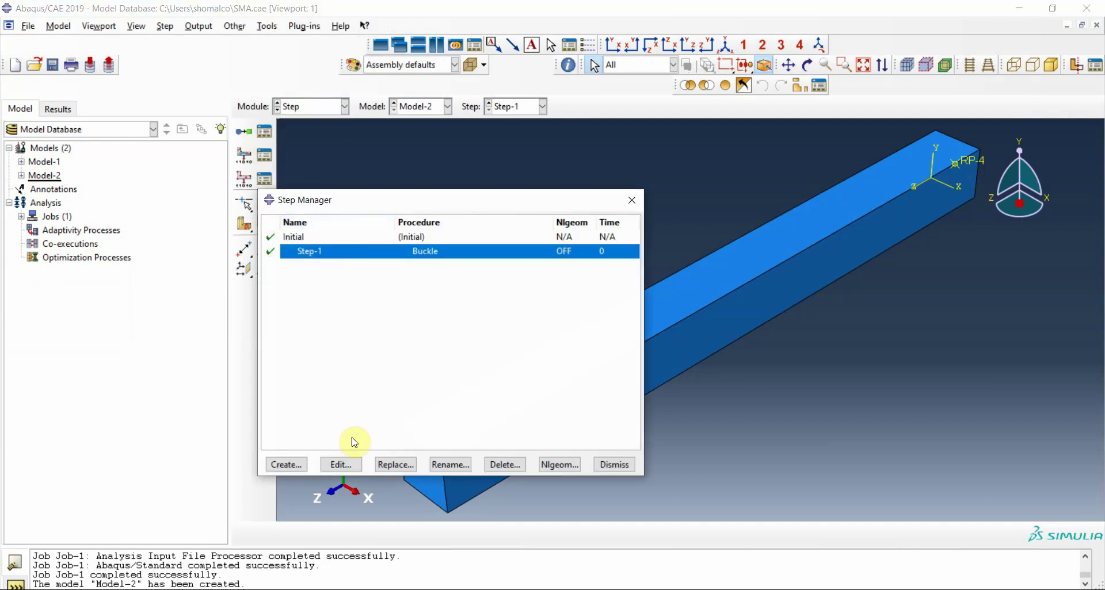
pyautogui.click(336, 465)
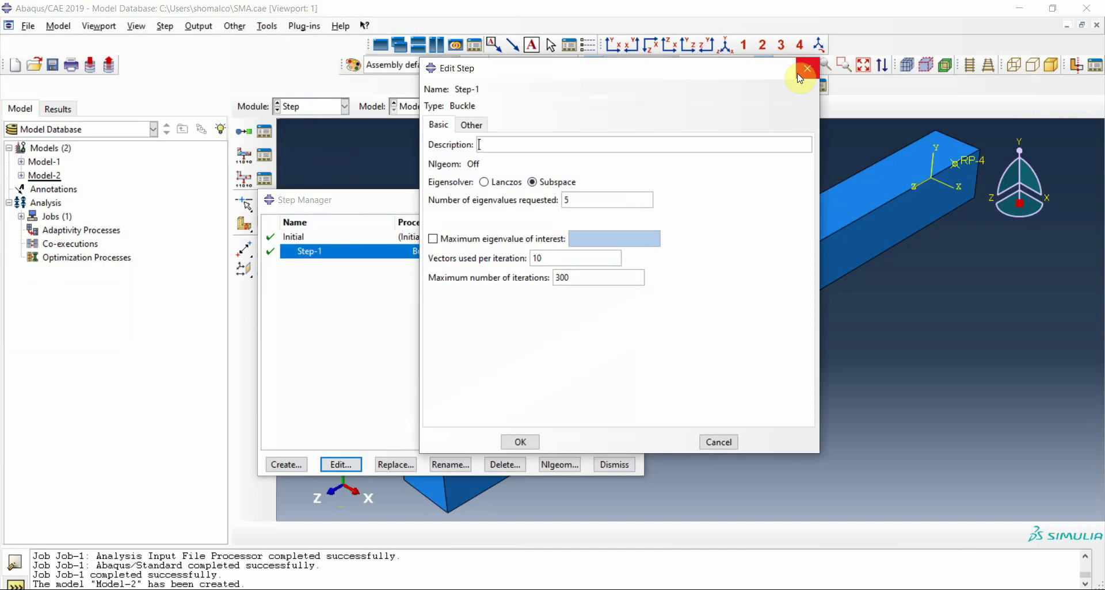
pyautogui.click(807, 67)
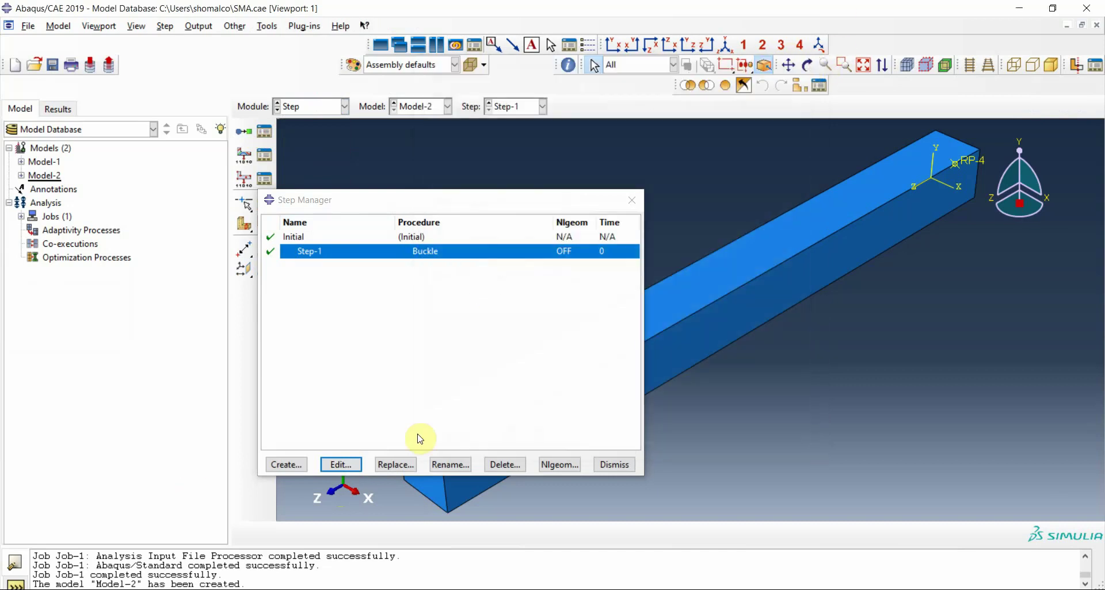
pyautogui.click(395, 465)
pyautogui.click(139, 196)
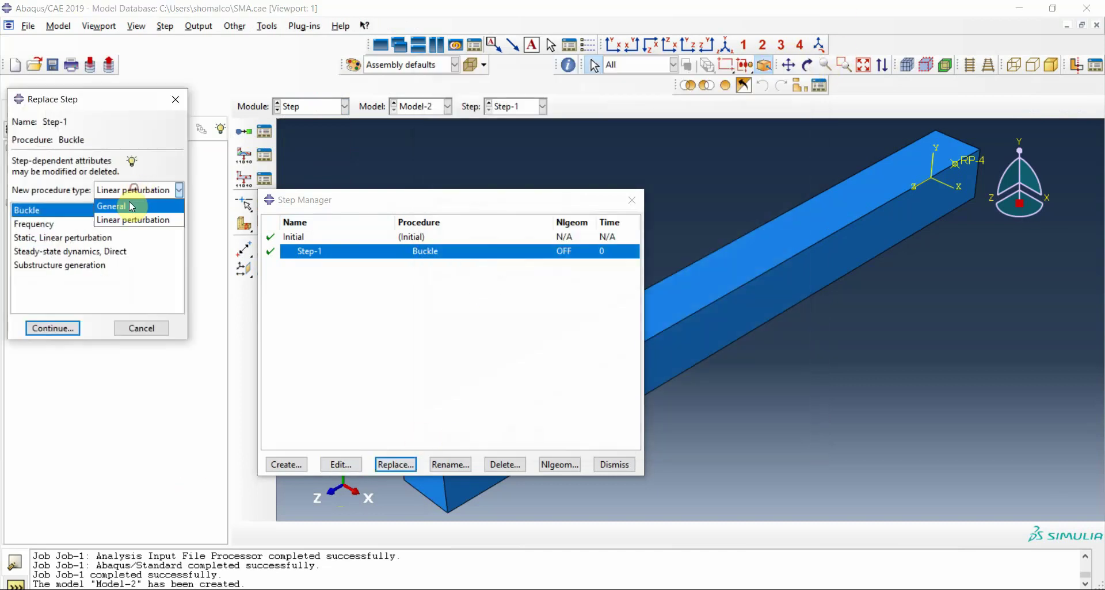
pyautogui.click(115, 207)
pyautogui.click(39, 326)
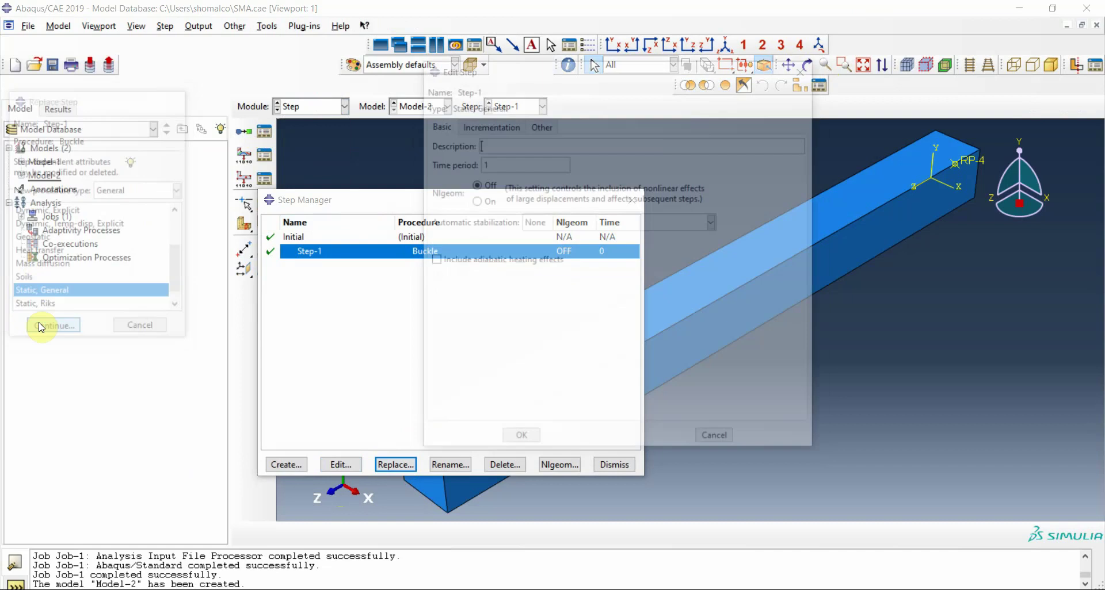
# - Set Step-1's maximum number of increments to 10000, initial increment size to 0.001 and maximum increment size to 0.005
pyautogui.click(489, 125)
pyautogui.click(587, 162)
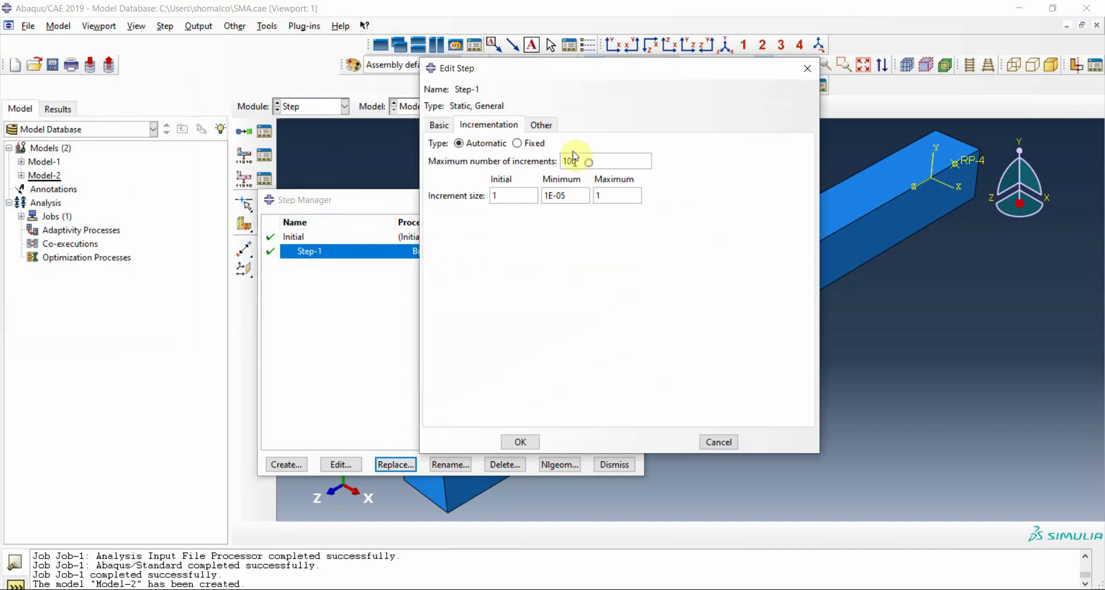
pyautogui.write('00')
pyautogui.doubleClick(502, 196)
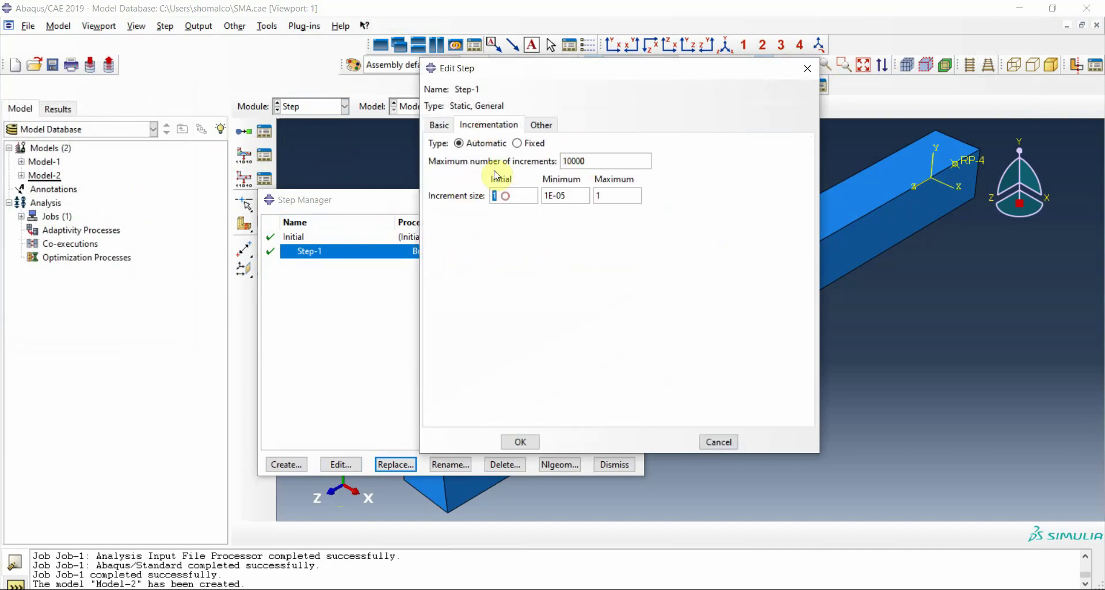
pyautogui.write('0.001')
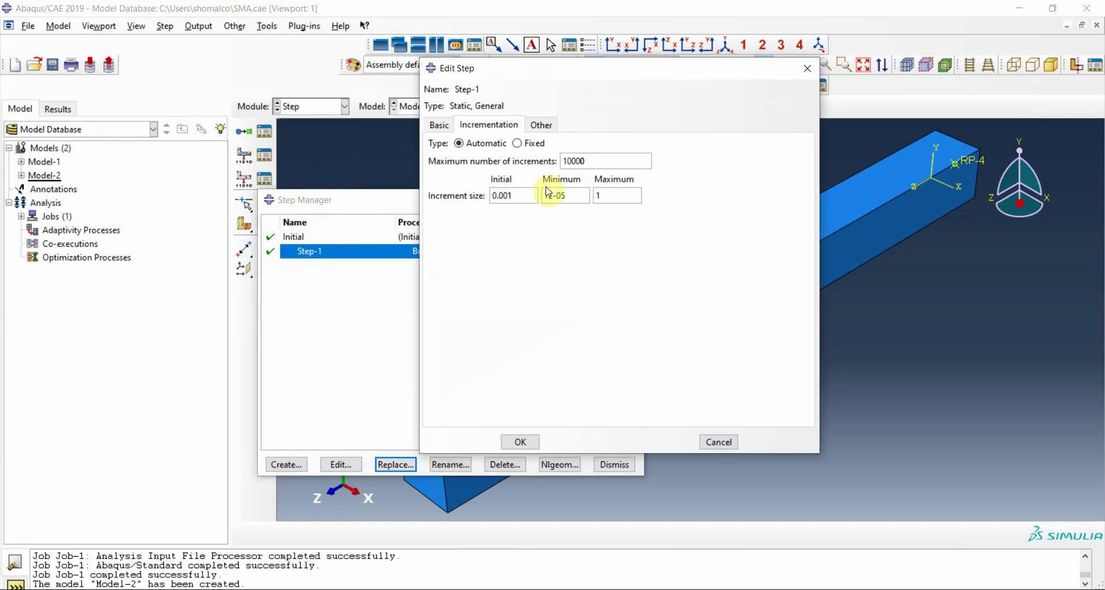
pyautogui.doubleClick(601, 195)
pyautogui.write('0.0')
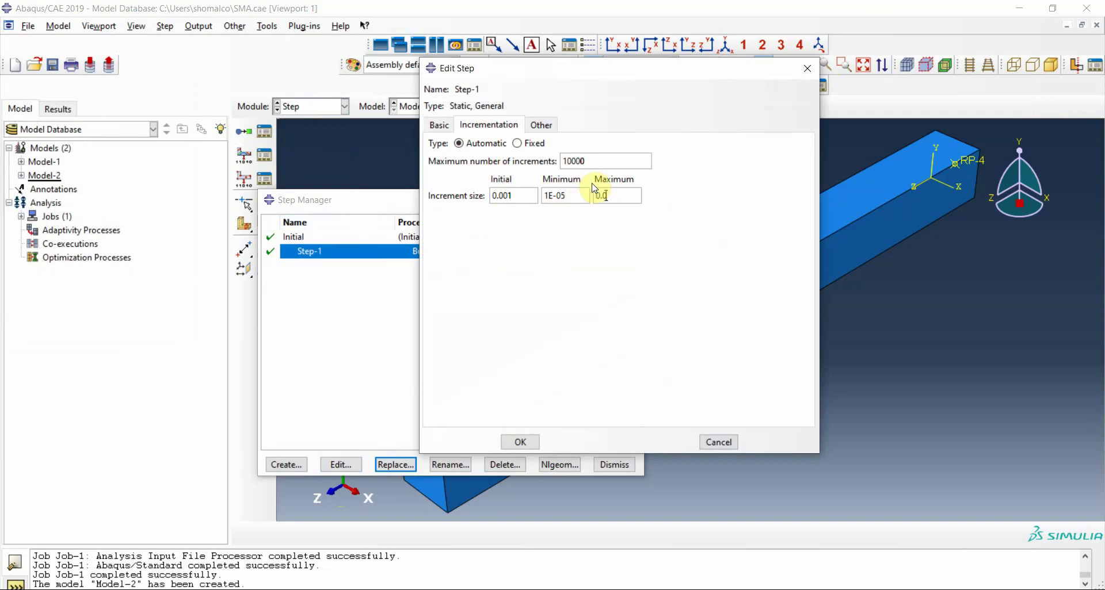
pyautogui.write('05')
pyautogui.click(564, 195)
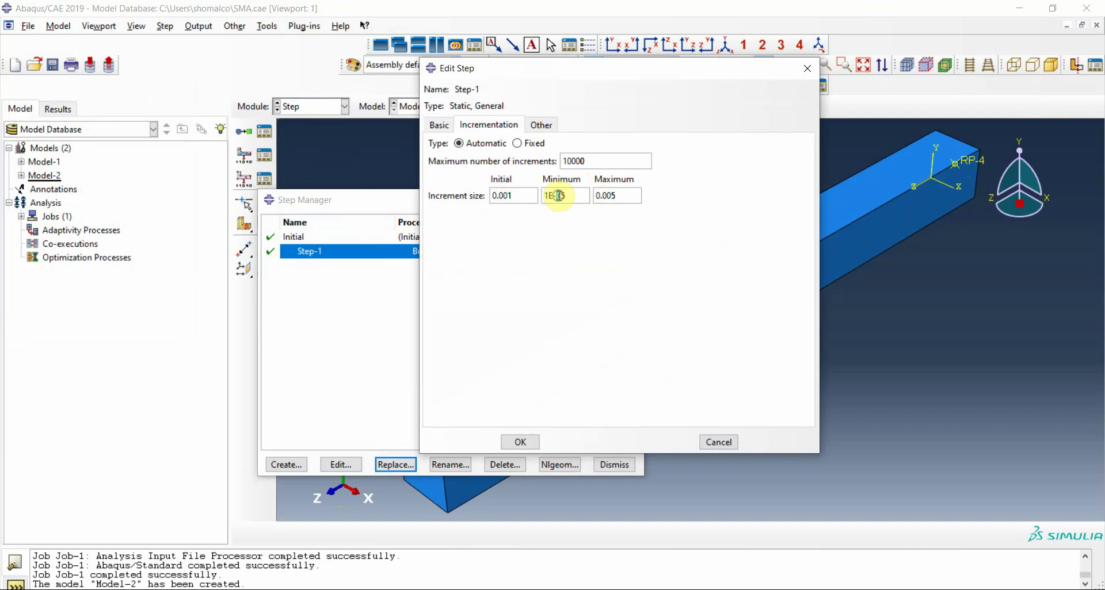
pyautogui.click(520, 441)
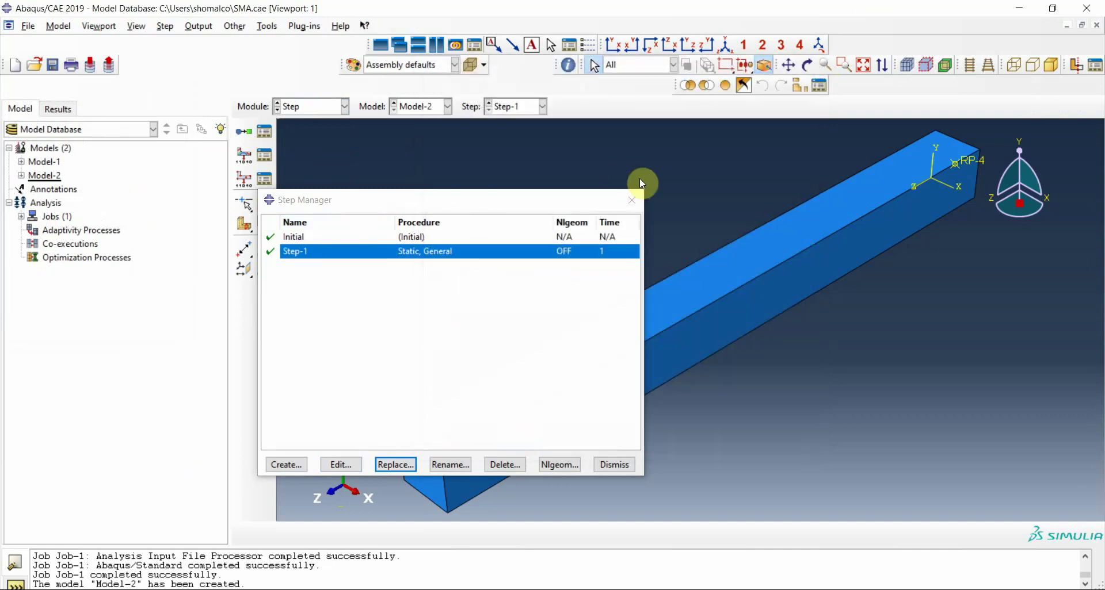
pyautogui.click(631, 201)
# - Review the output variables of field output request F-Output-1 and add CSTRESS, Contact stresses
pyautogui.click(264, 154)
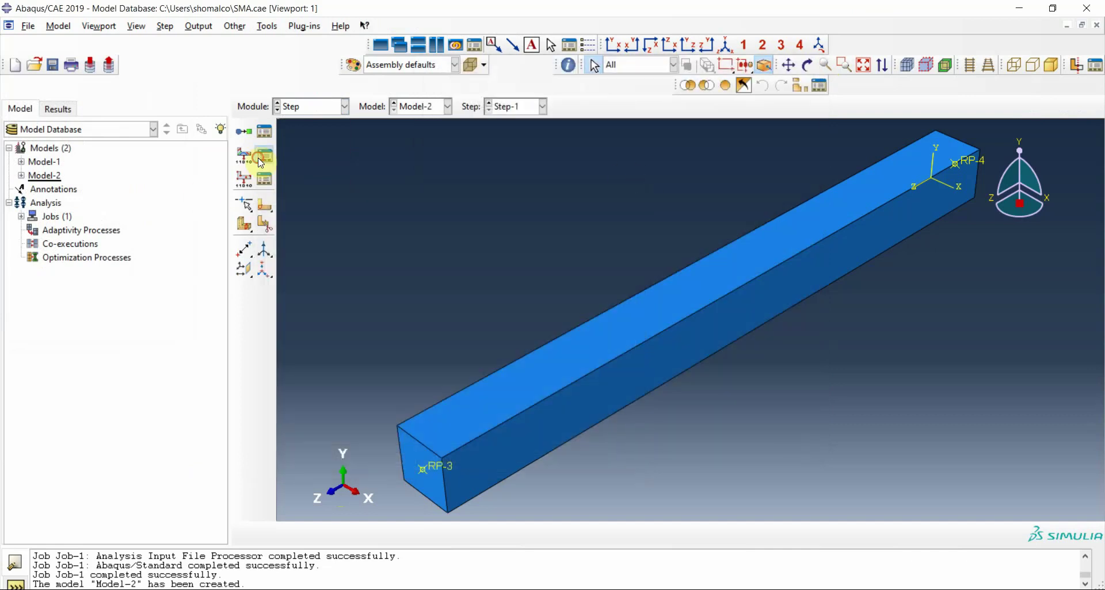
pyautogui.click(323, 189)
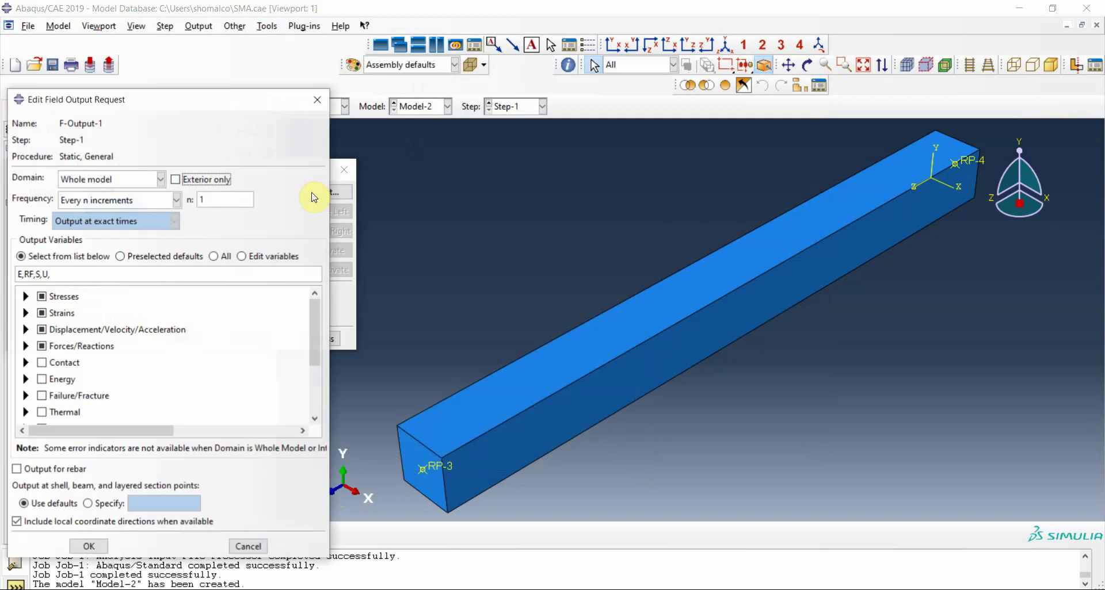
pyautogui.click(27, 297)
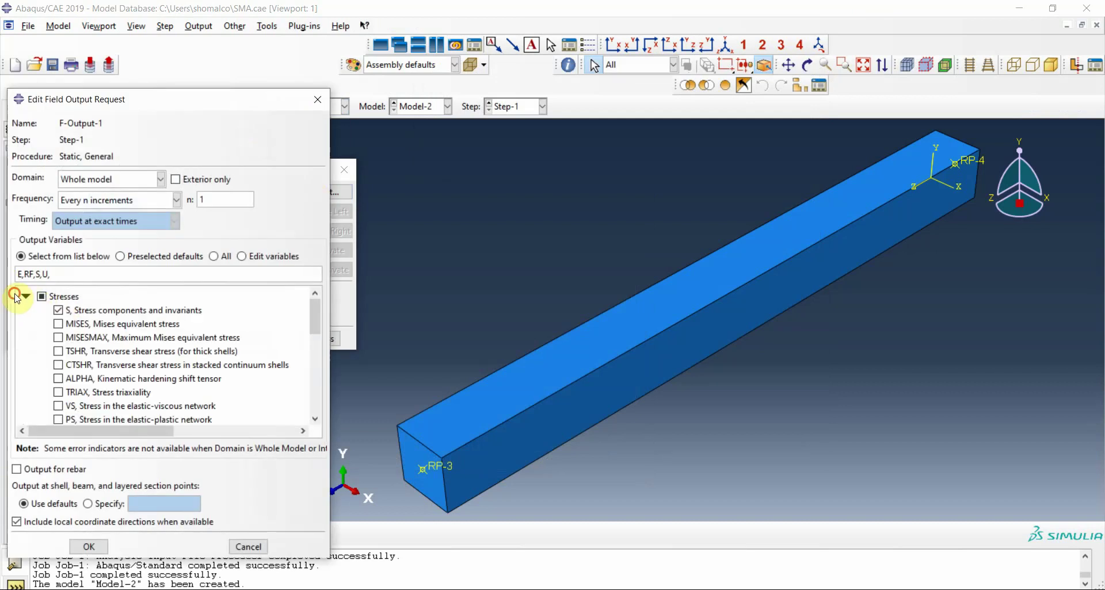
pyautogui.click(26, 296)
pyautogui.click(26, 313)
pyautogui.click(25, 313)
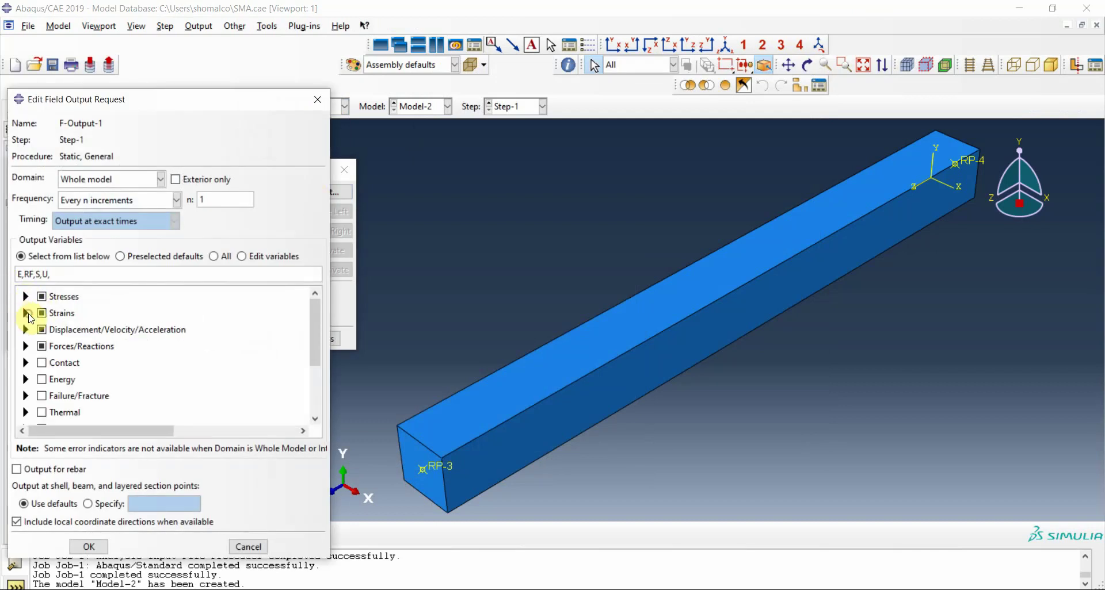
pyautogui.click(26, 330)
pyautogui.click(25, 330)
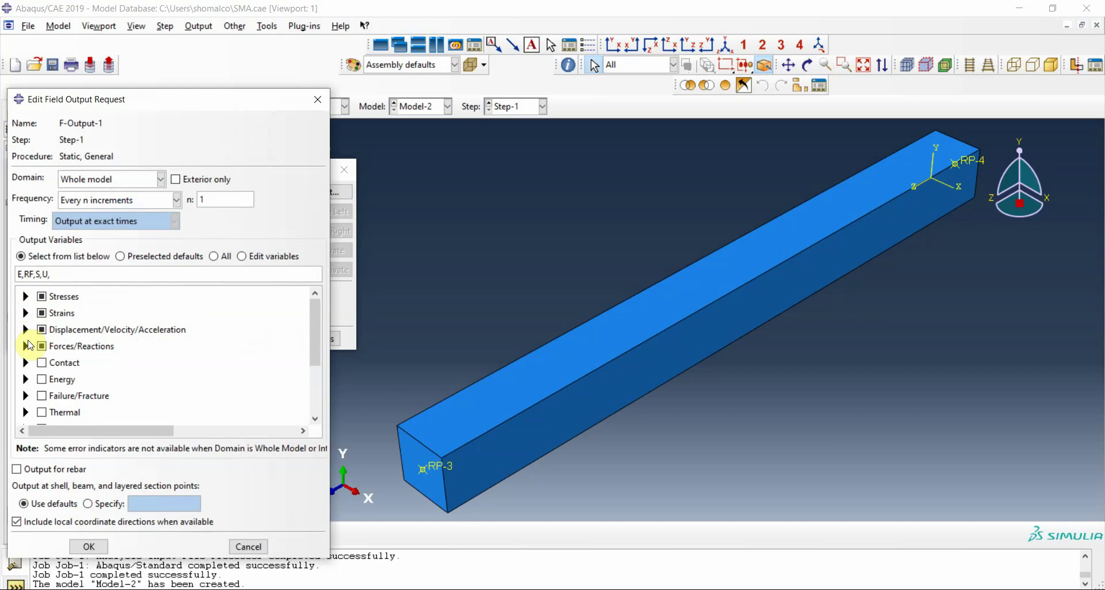
pyautogui.click(26, 346)
pyautogui.click(26, 346)
pyautogui.click(26, 362)
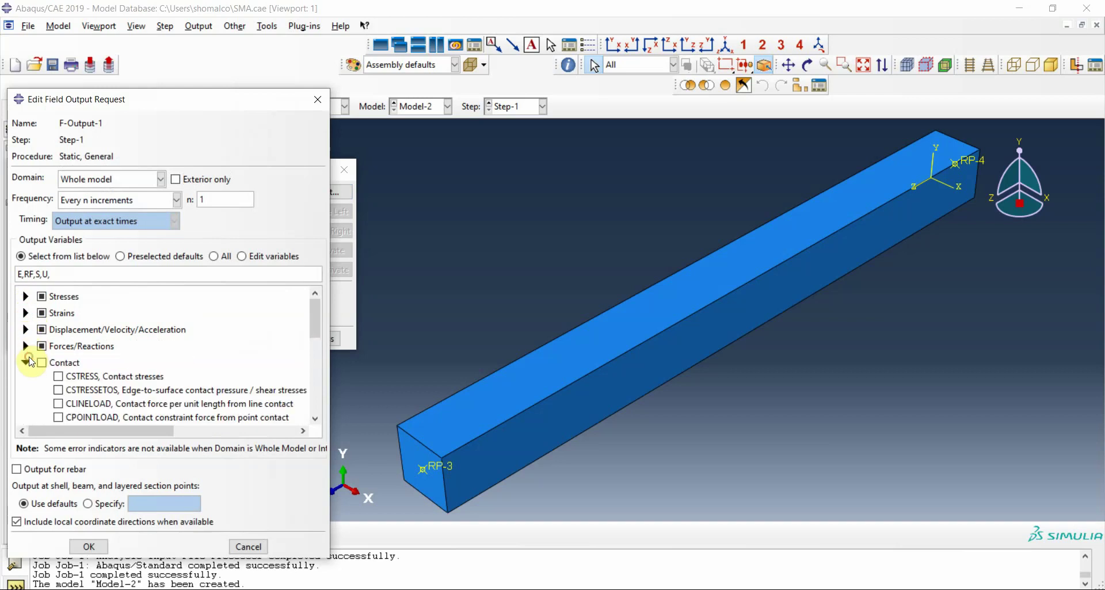
pyautogui.click(67, 379)
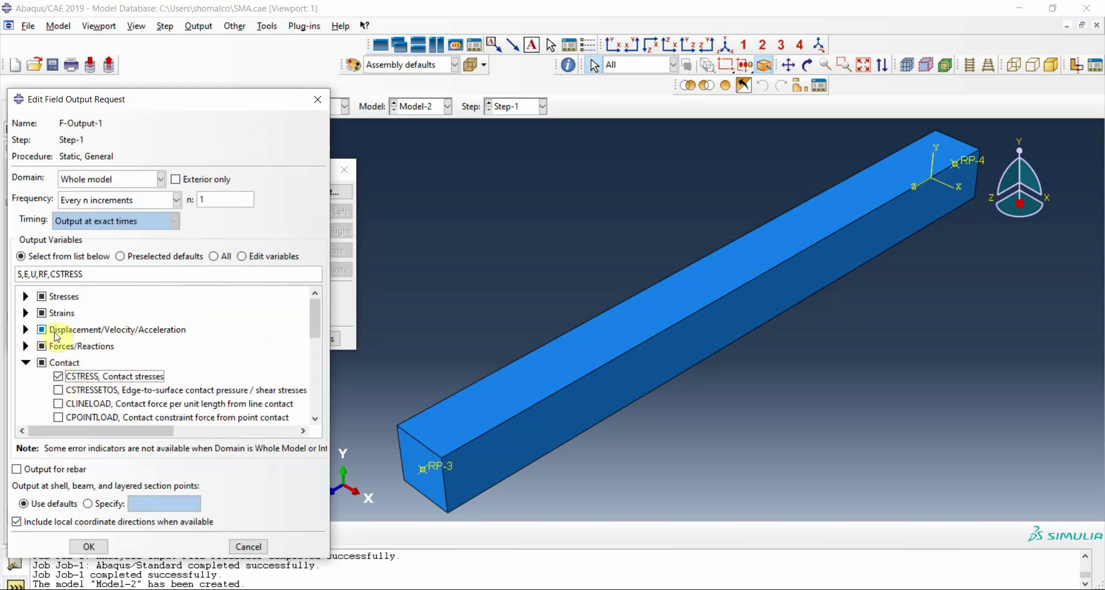
pyautogui.scroll(-5, 103, 423)
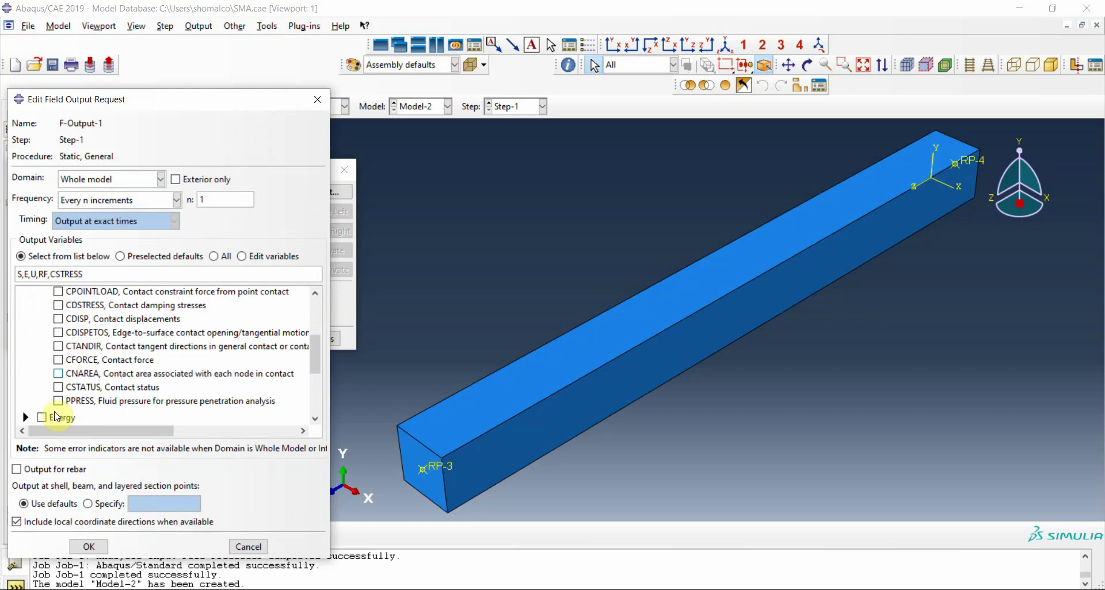
pyautogui.click(85, 548)
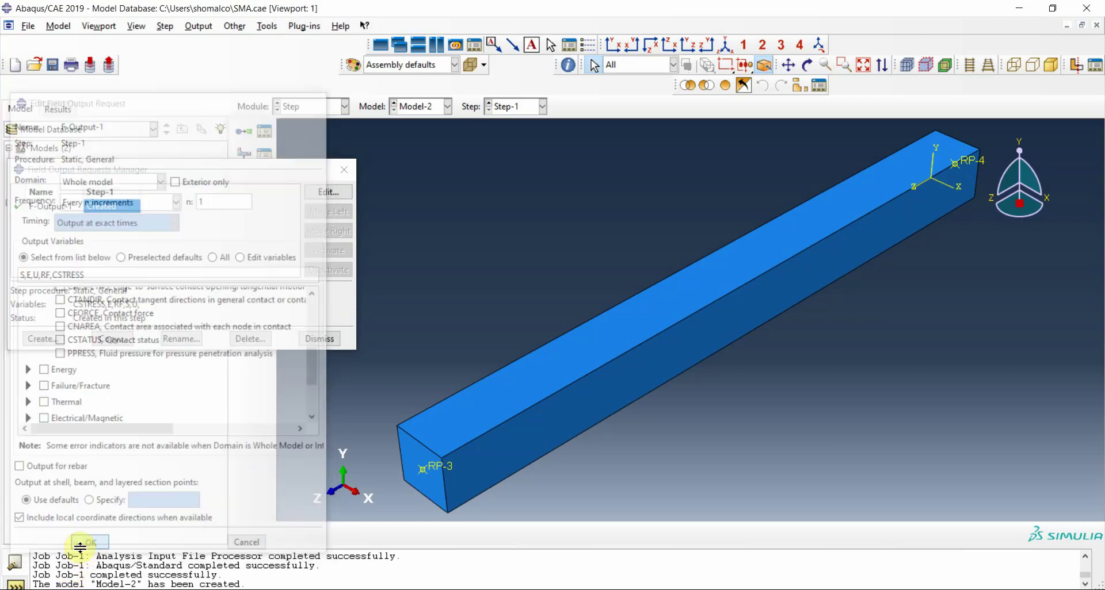
pyautogui.click(341, 169)
# - In the Load module, delete the concentrated force Load-1 from Model-2
pyautogui.click(316, 106)
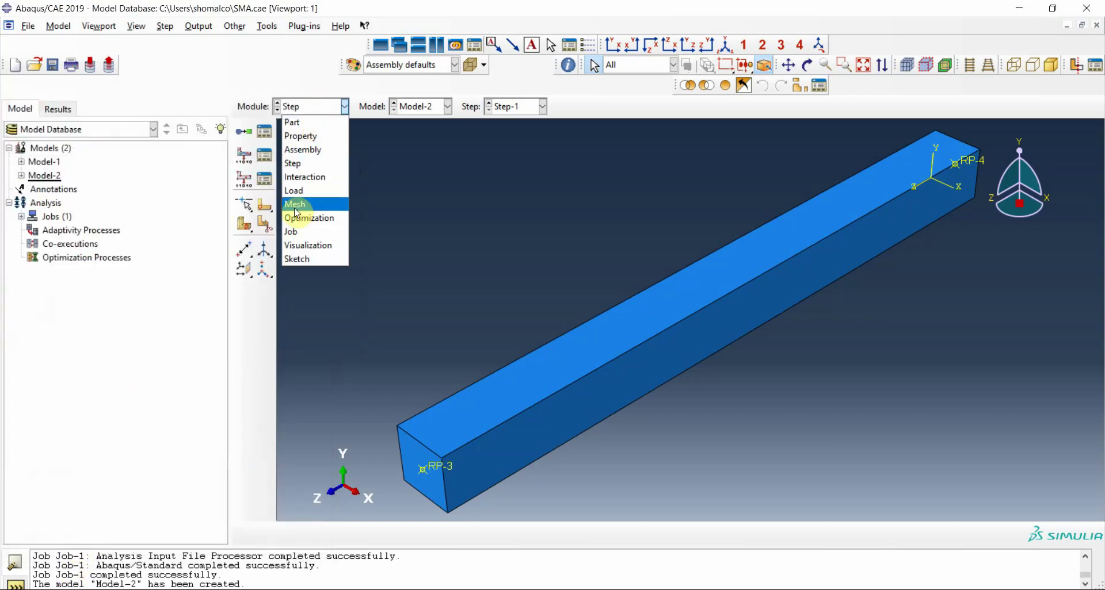
pyautogui.click(295, 192)
pyautogui.click(264, 132)
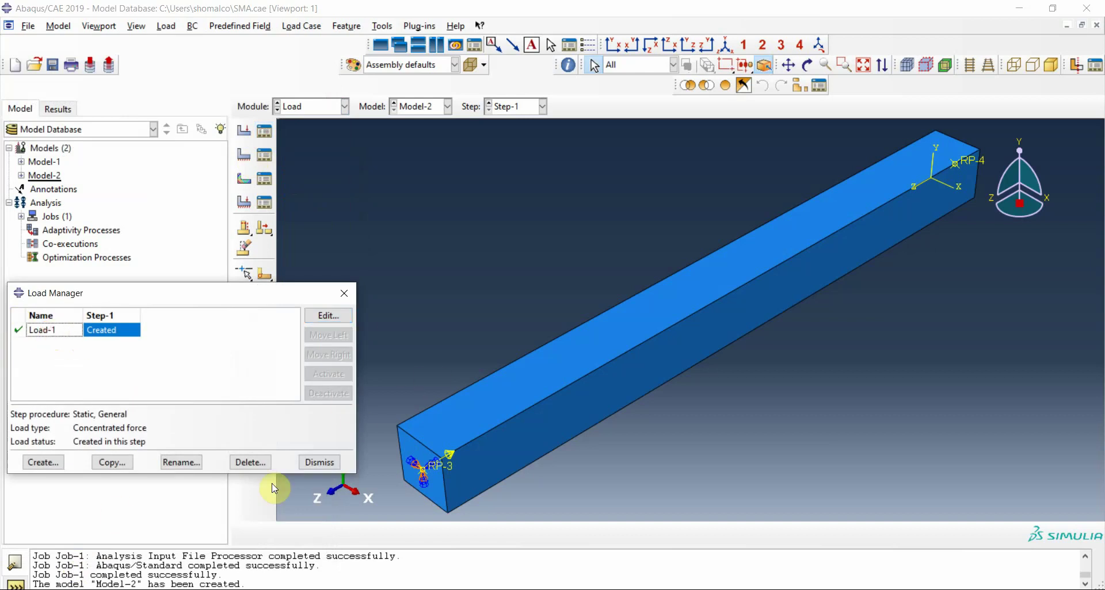
pyautogui.click(248, 463)
pyautogui.click(523, 323)
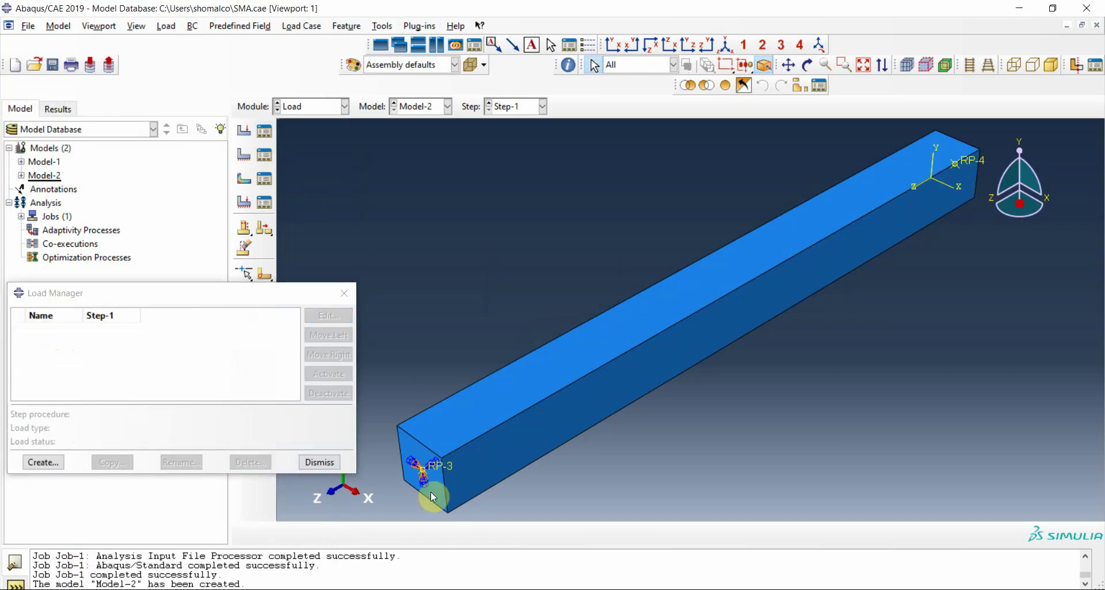
pyautogui.click(344, 294)
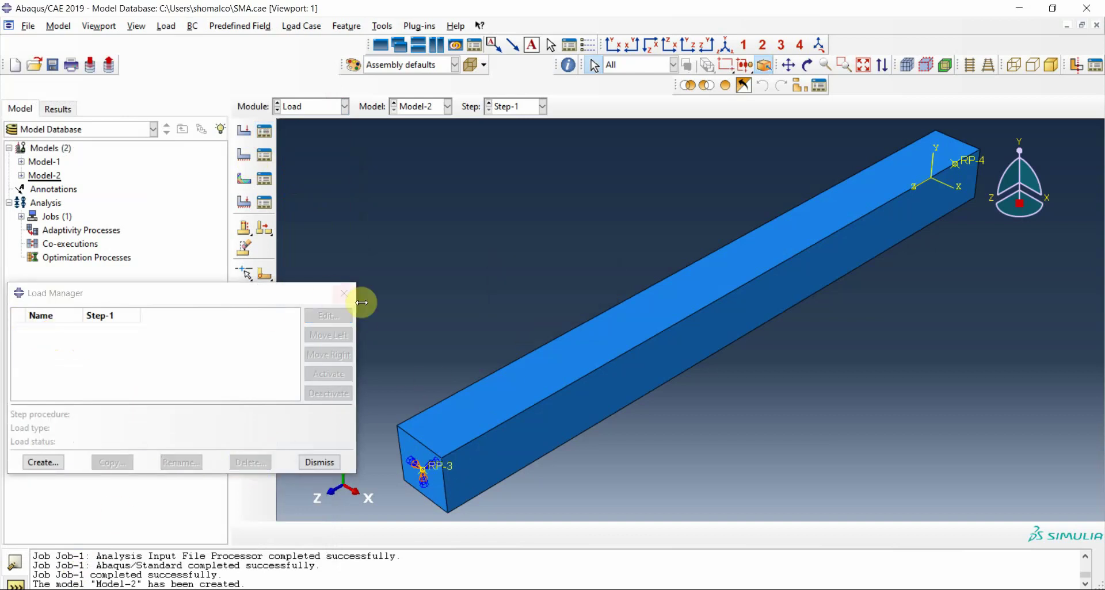
# - Create a Displacement/Rotation boundary condition in Step-1 on reference point RP-3
pyautogui.click(244, 155)
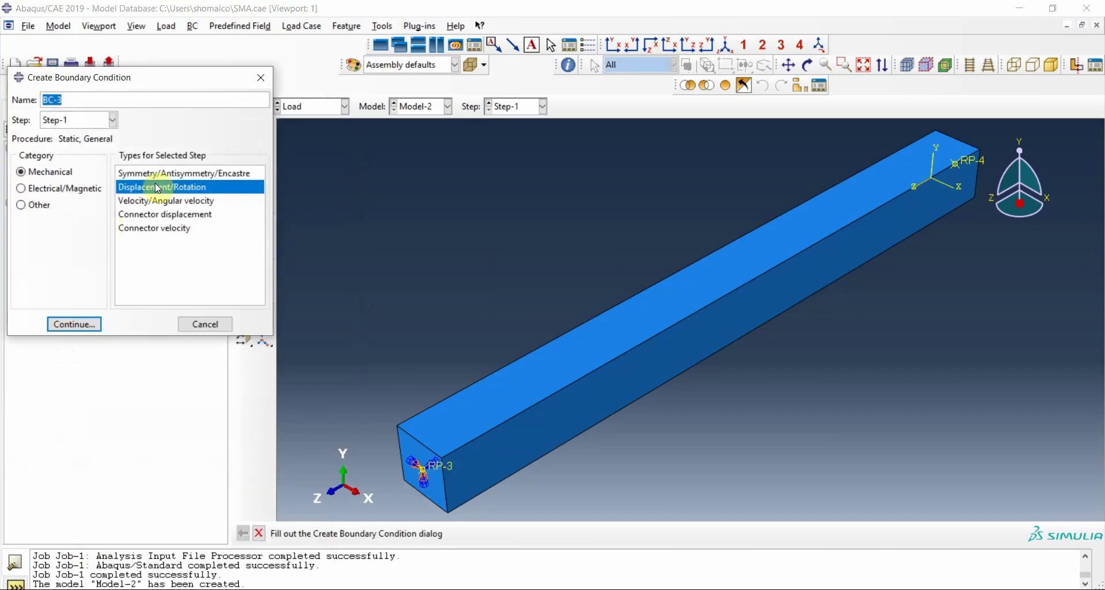
pyautogui.click(74, 324)
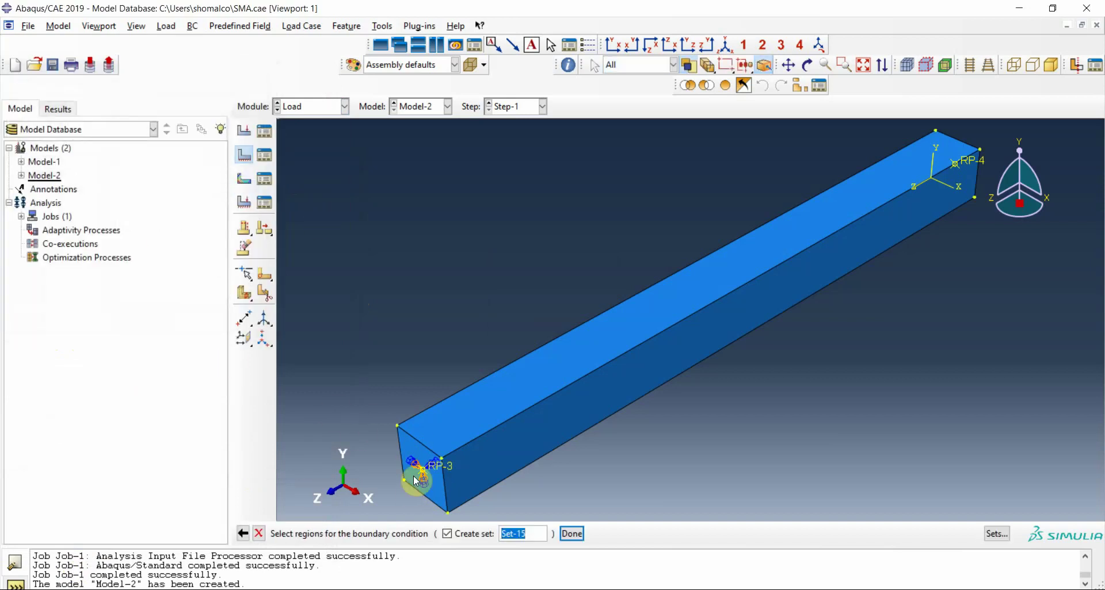
pyautogui.click(434, 466)
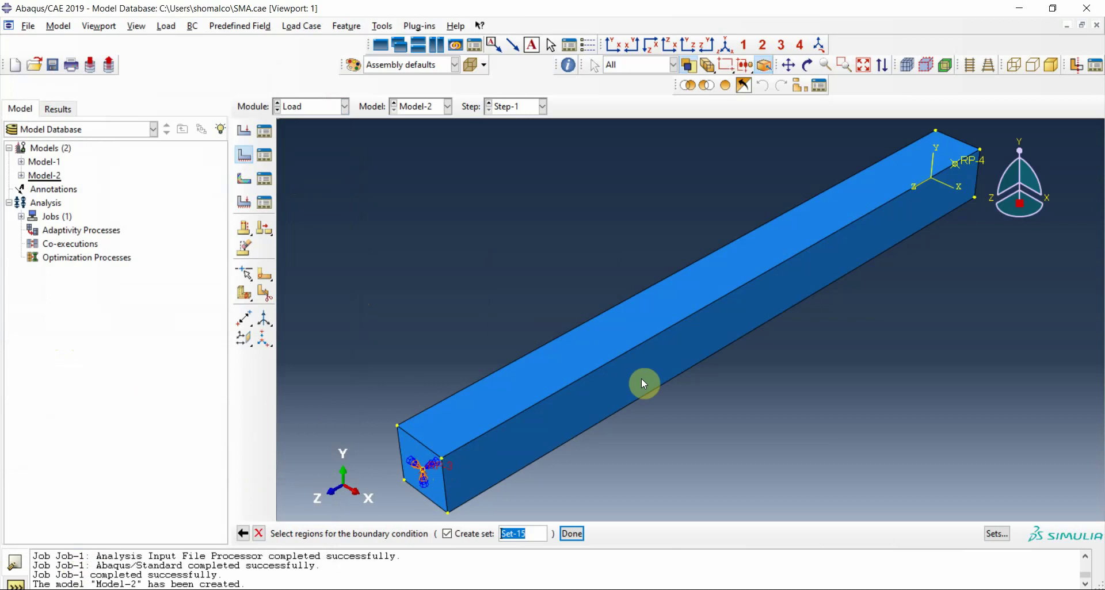
pyautogui.click(413, 475)
pyautogui.middleClick(1006, 191)
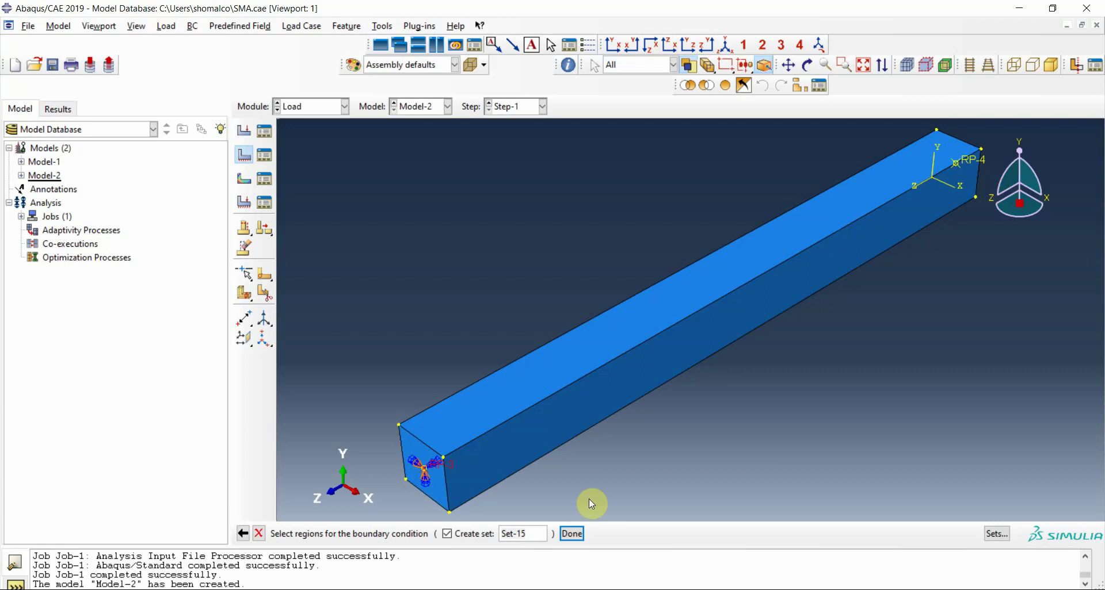
pyautogui.click(573, 532)
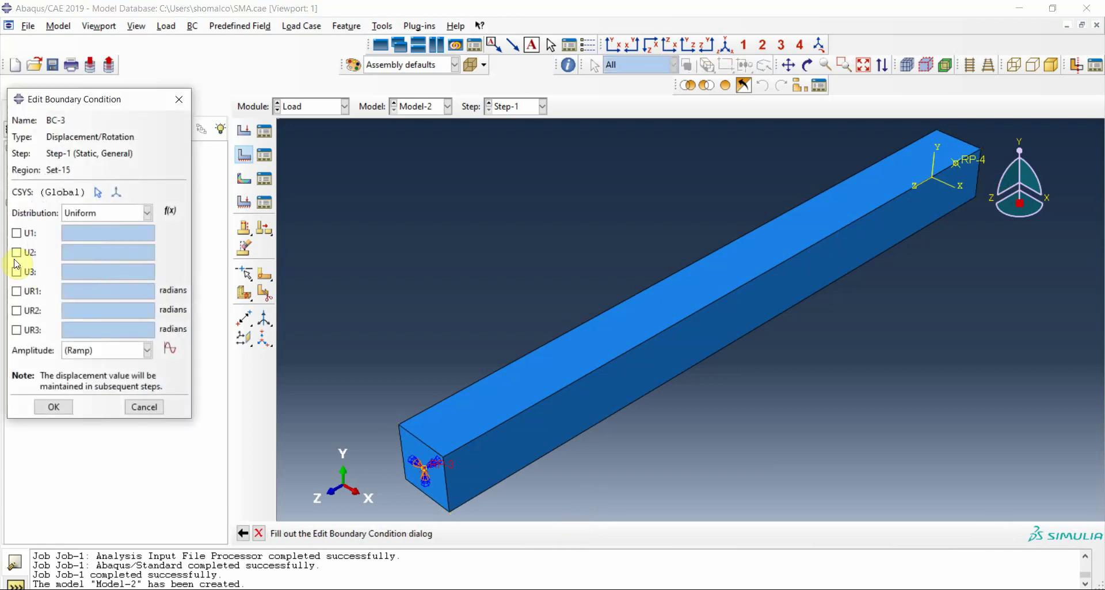
pyautogui.click(17, 233)
pyautogui.click(16, 252)
pyautogui.click(16, 291)
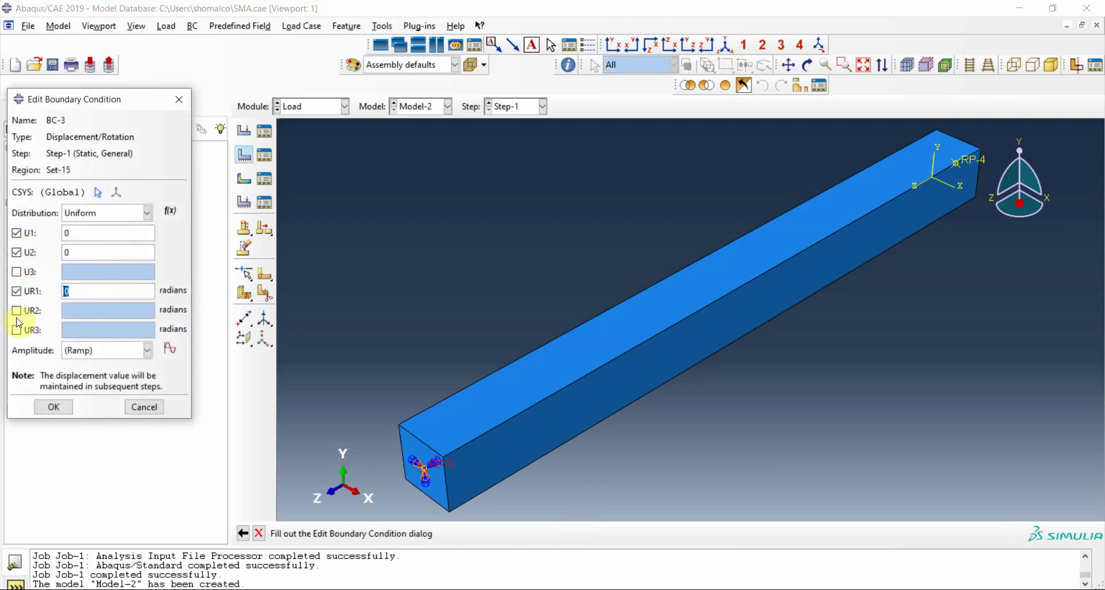
pyautogui.click(16, 311)
pyautogui.click(16, 329)
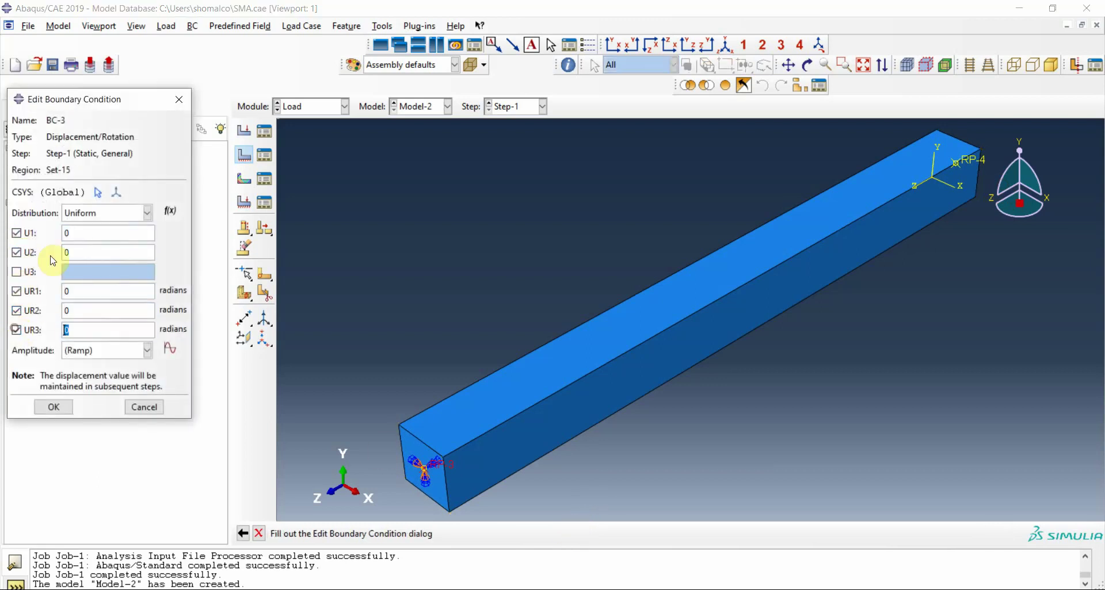
pyautogui.click(16, 330)
pyautogui.click(16, 311)
pyautogui.click(16, 292)
pyautogui.click(16, 252)
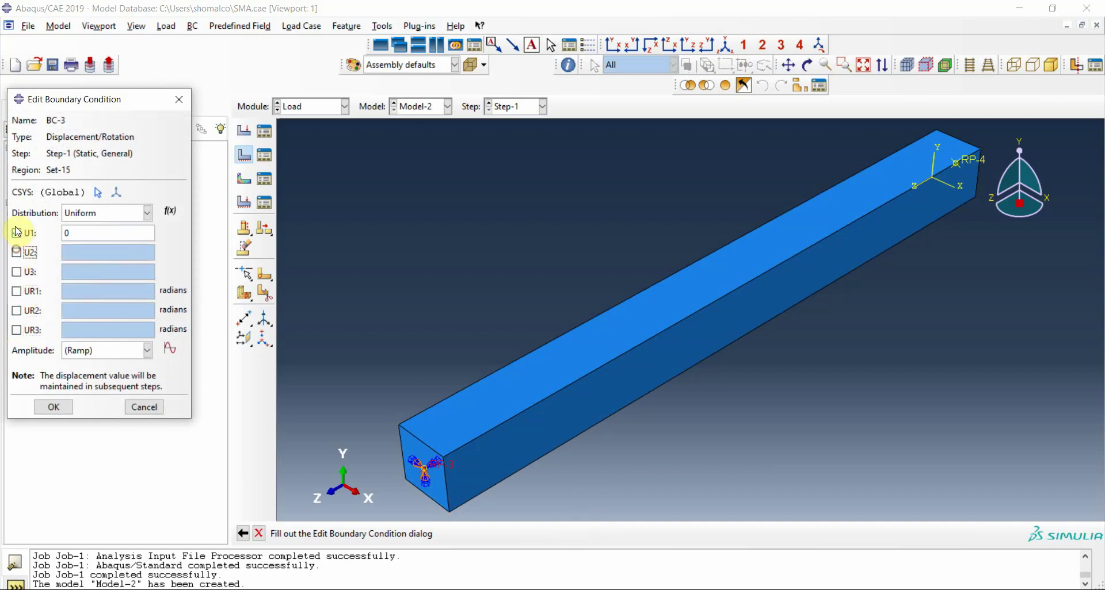
pyautogui.click(16, 233)
# - Constrain only U3 in the boundary condition at RP-3, with a displacement of -50
pyautogui.click(16, 272)
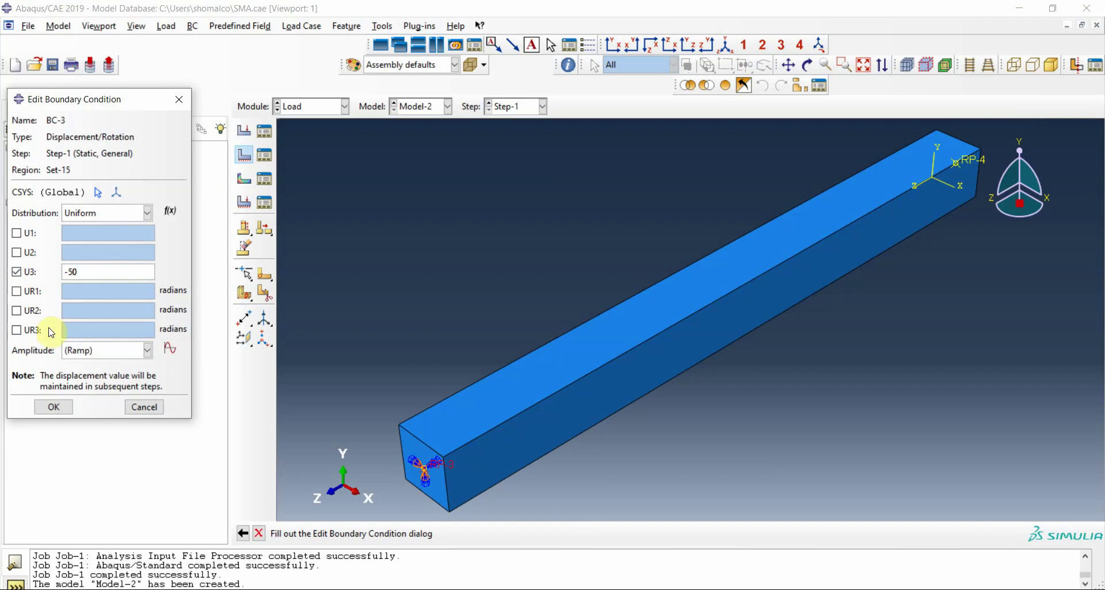
pyautogui.click(54, 408)
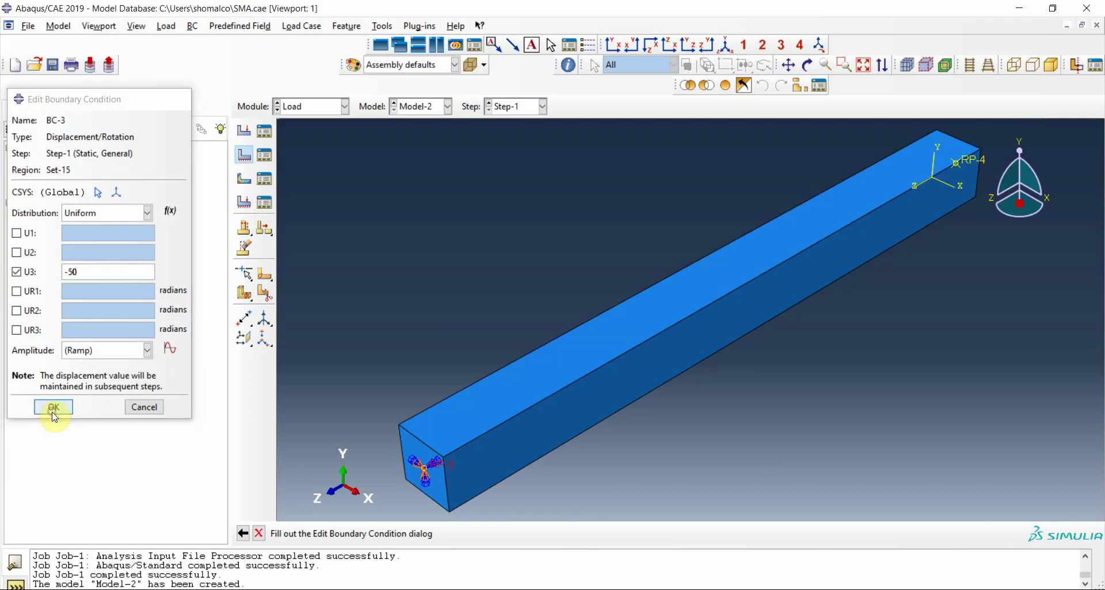
# - In the Job module, open Model-2's keywords for editing and delete the *node file and u lines before *End Step
pyautogui.click(341, 107)
pyautogui.click(301, 204)
pyautogui.click(299, 108)
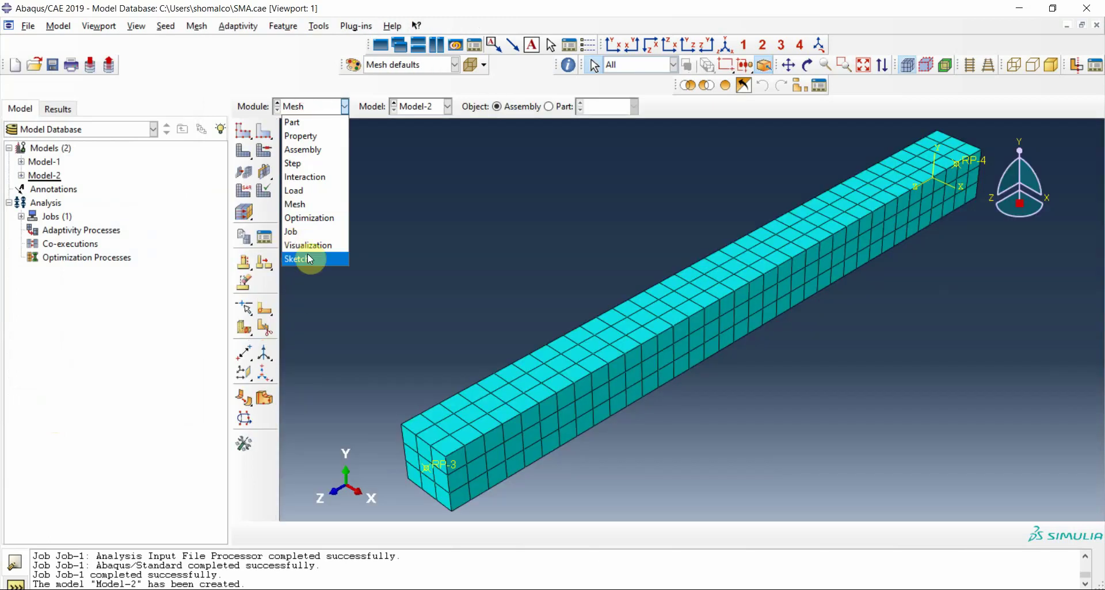
pyautogui.click(309, 233)
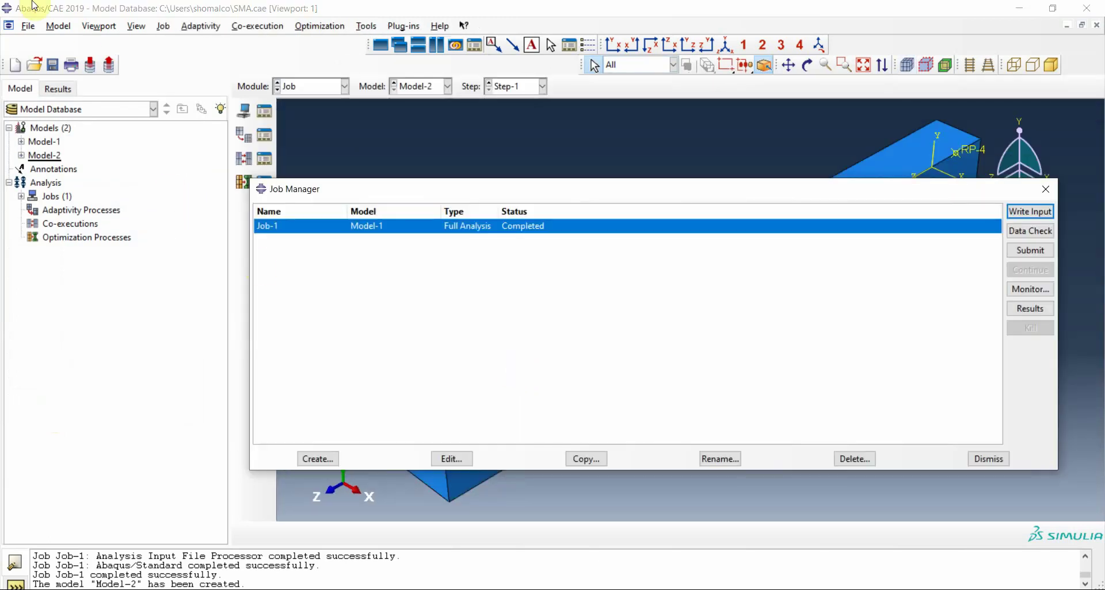
pyautogui.click(58, 26)
pyautogui.moveTo(88, 113)
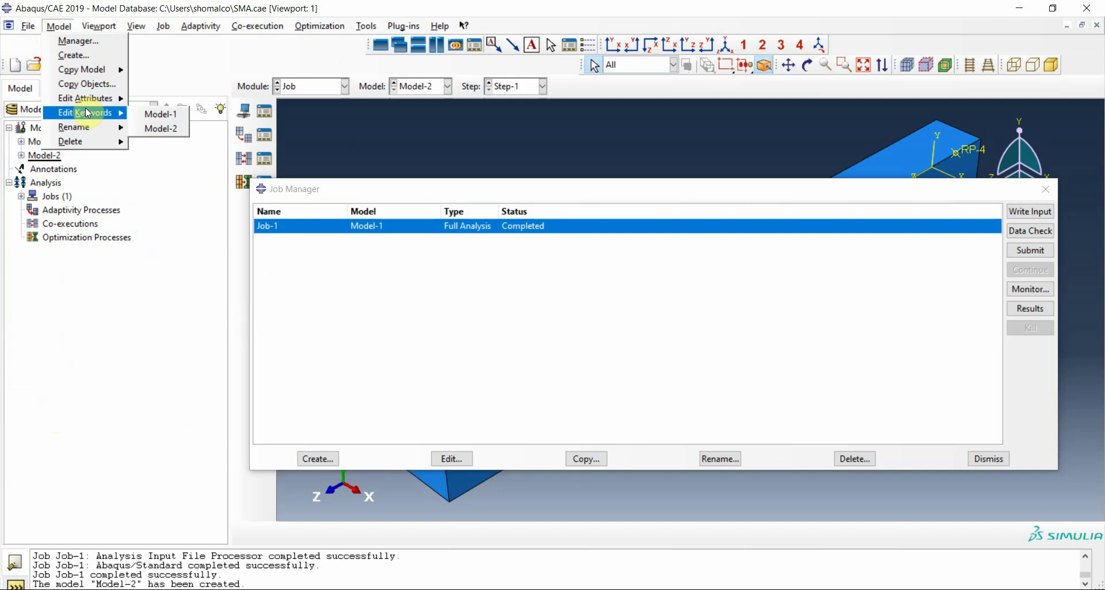
pyautogui.click(156, 128)
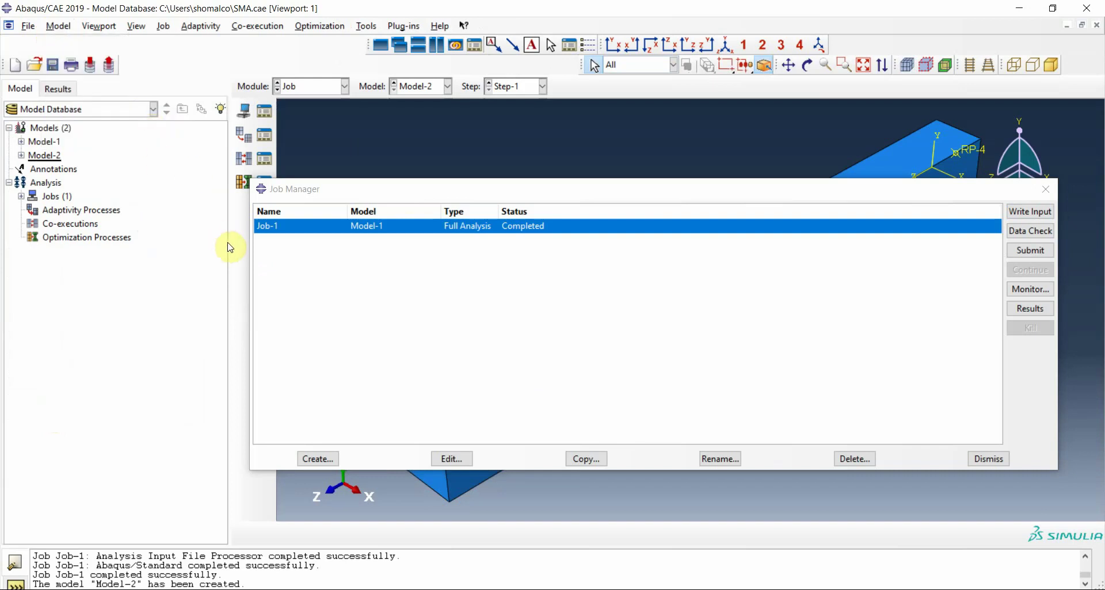
pyautogui.scroll(-15, 180, 237)
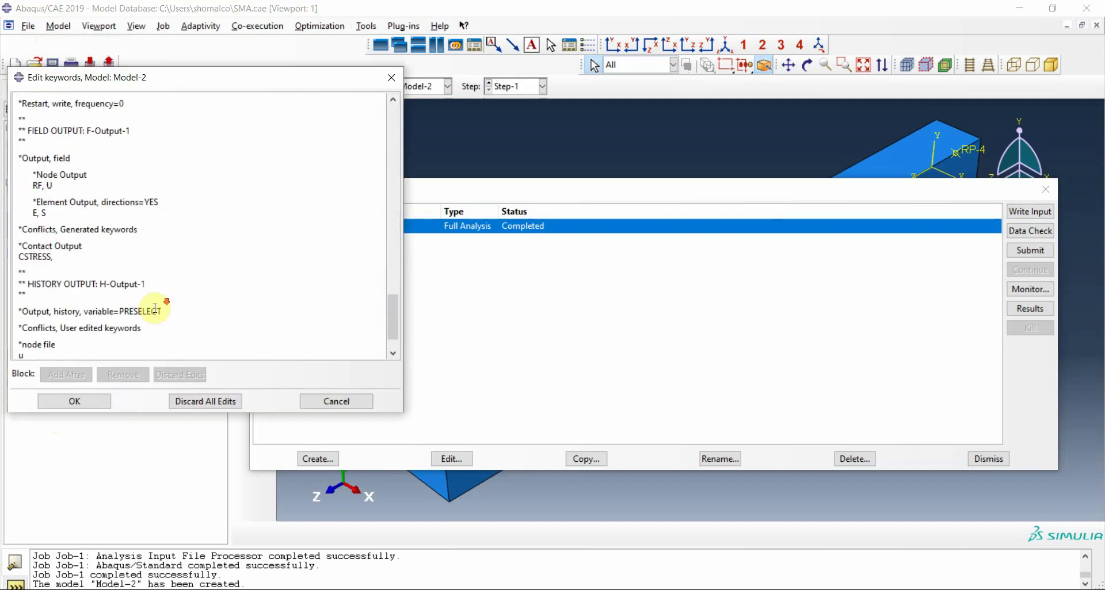
pyautogui.scroll(-1, 39, 324)
pyautogui.moveTo(33, 322); pyautogui.dragTo(17, 303)
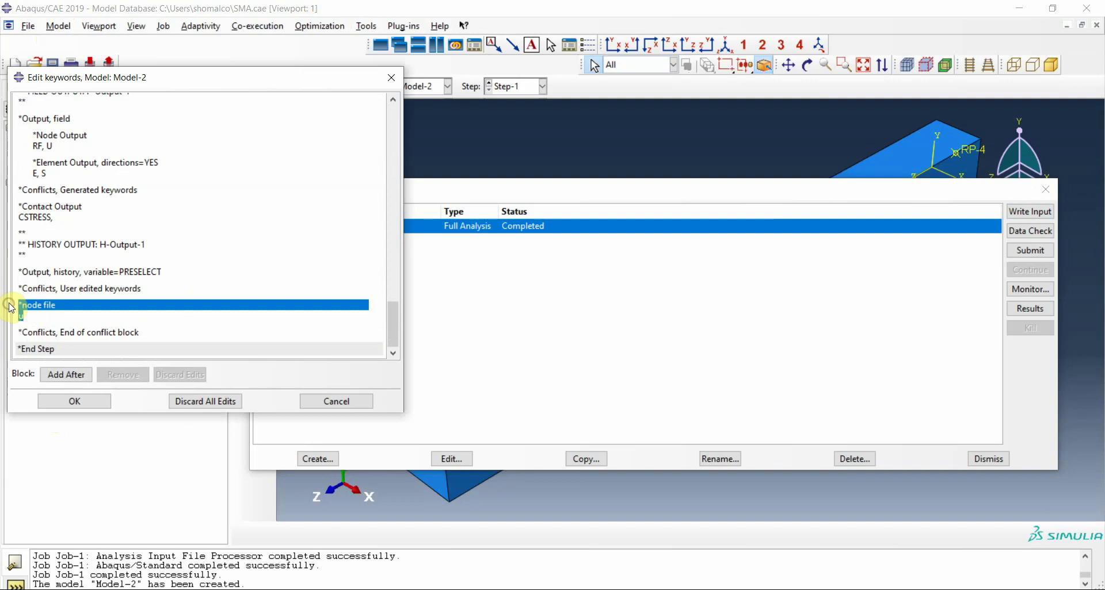
pyautogui.press('Delete')
# - Delete the remaining *Conflicts marker lines around the field and history output keywords of Model-2
pyautogui.moveTo(147, 332); pyautogui.dragTo(17, 332)
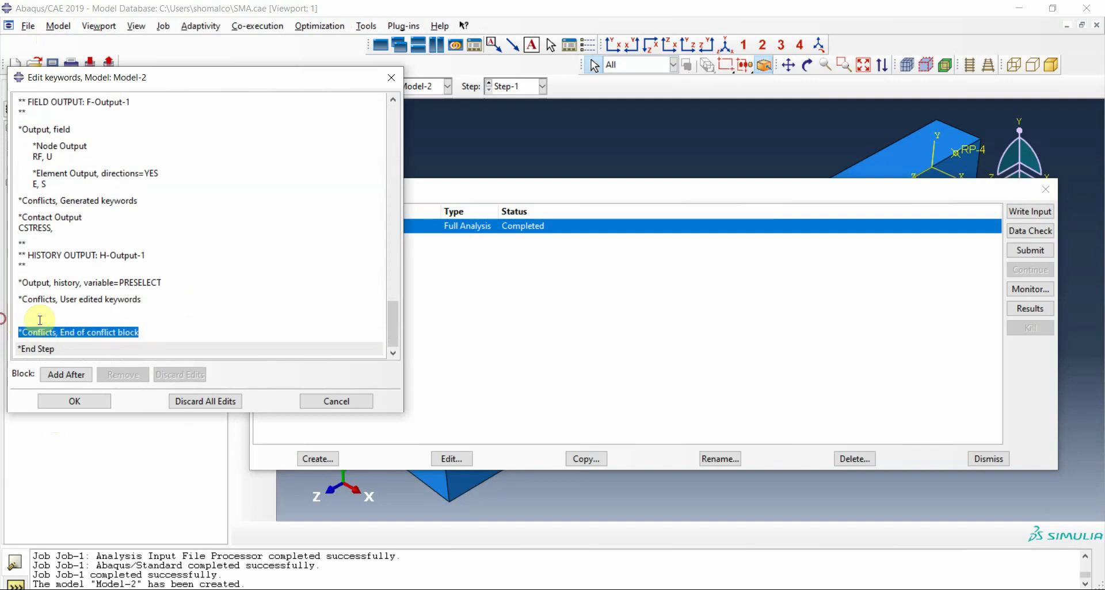
pyautogui.press('Delete')
pyautogui.moveTo(147, 298); pyautogui.dragTo(2, 291)
pyautogui.press('Delete')
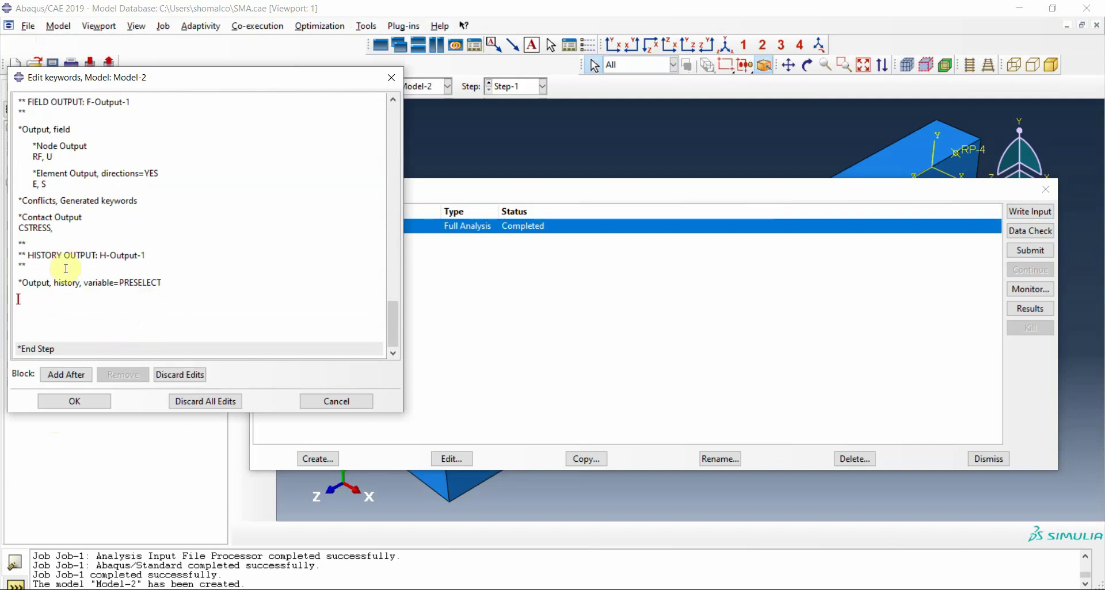
pyautogui.scroll(2, 142, 263)
pyautogui.moveTo(141, 263); pyautogui.dragTo(17, 265)
pyautogui.press('Delete')
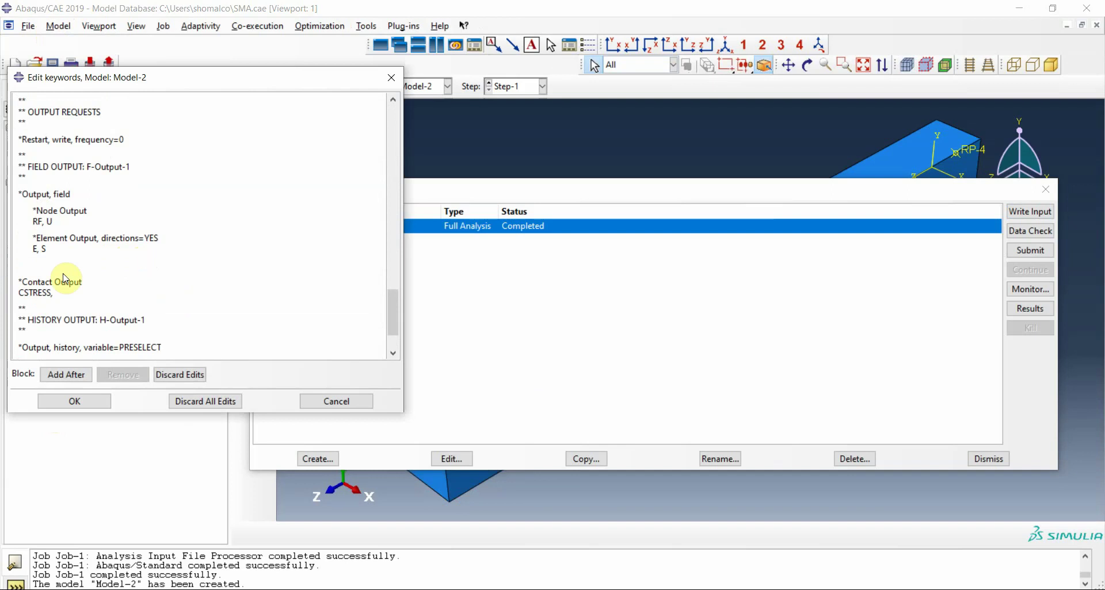
# - Locate the line above the STEP: Step-1 comment in Model-2's keywords and check the *IMPERFECTION example on the PowerPoint slide
pyautogui.scroll(3, 115, 275)
pyautogui.scroll(5, 92, 305)
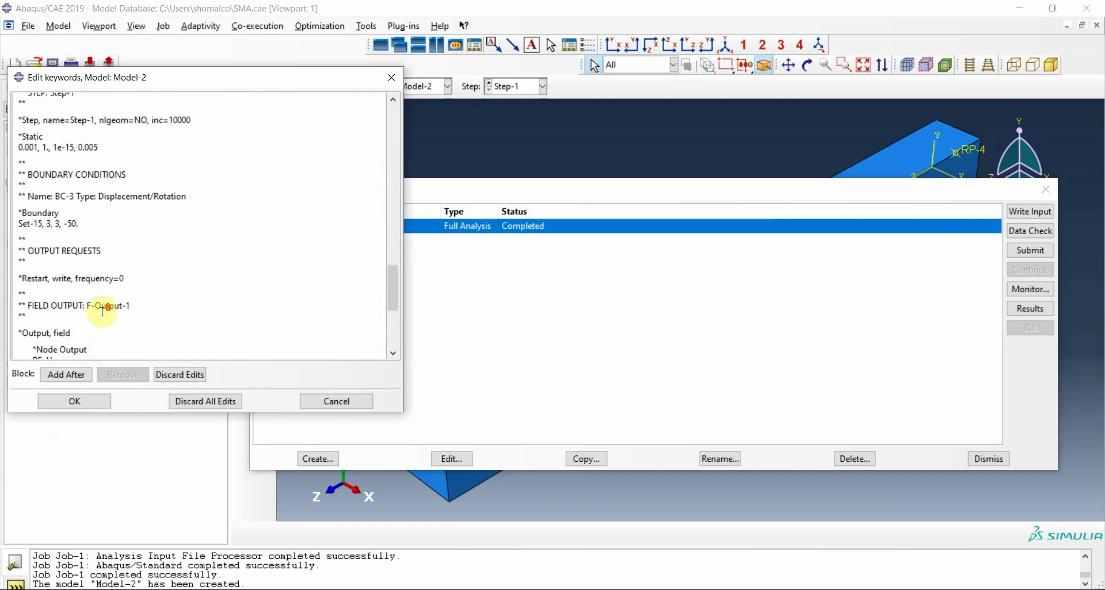
pyautogui.scroll(1, 102, 321)
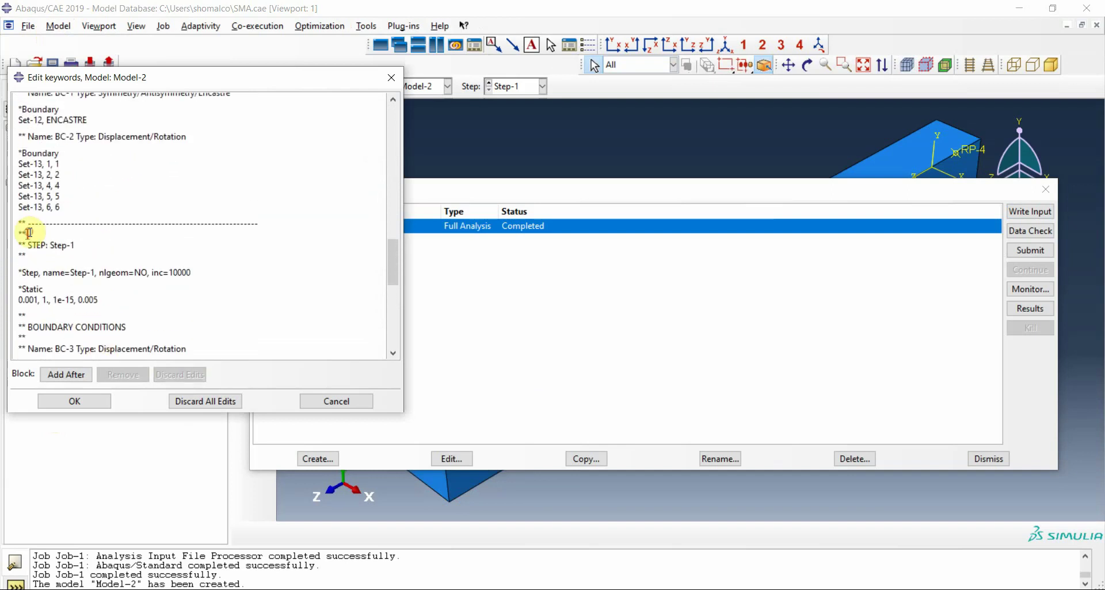
pyautogui.click(24, 237)
pyautogui.press('Delete')
pyautogui.hotkey('alt', 'Tab')
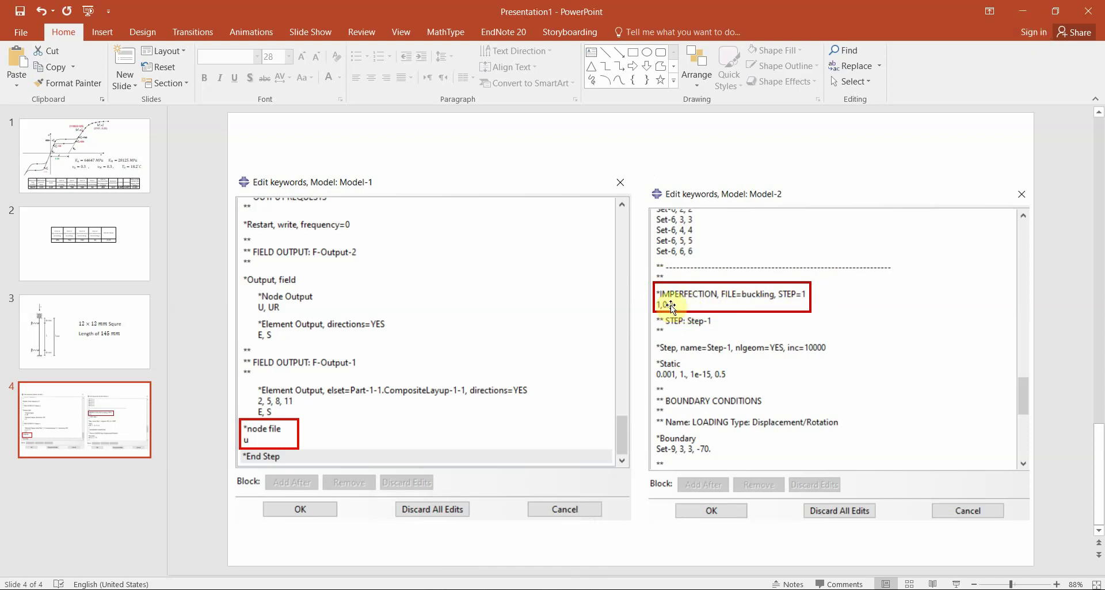
pyautogui.click(1023, 11)
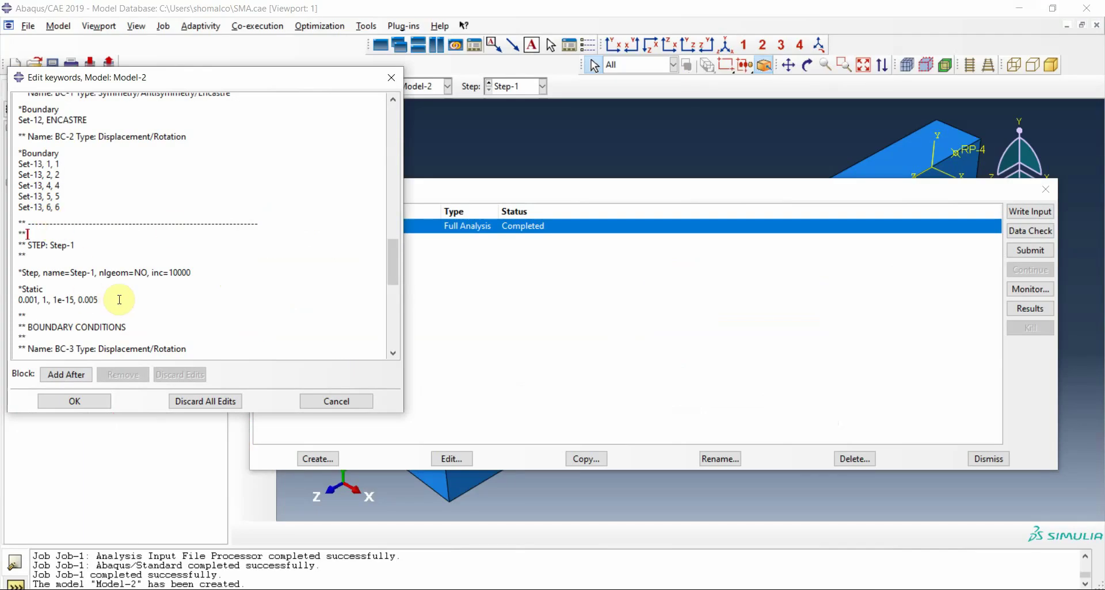
# - Insert the lines "*IMPERFECTION, FILE=Job-1, STEP=1" and "1,2E-1" above the STEP: Step-1 comment and accept the keyword edits
pyautogui.press('Return')
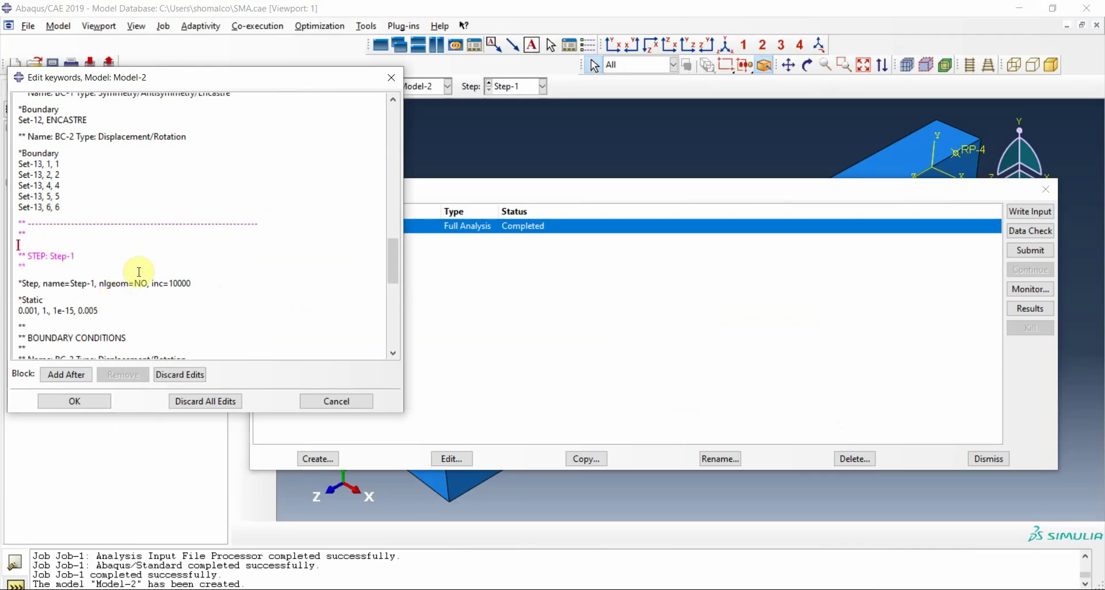
pyautogui.write('*IMPERFECTION, F')
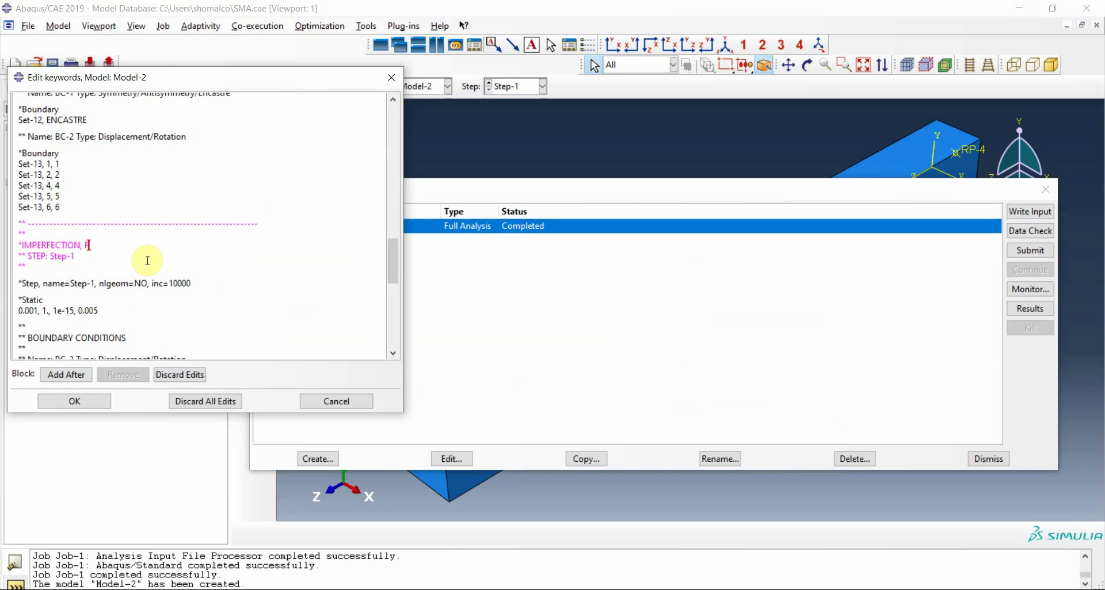
pyautogui.write('ILE=Job-1, STEP=1')
pyautogui.press('Return')
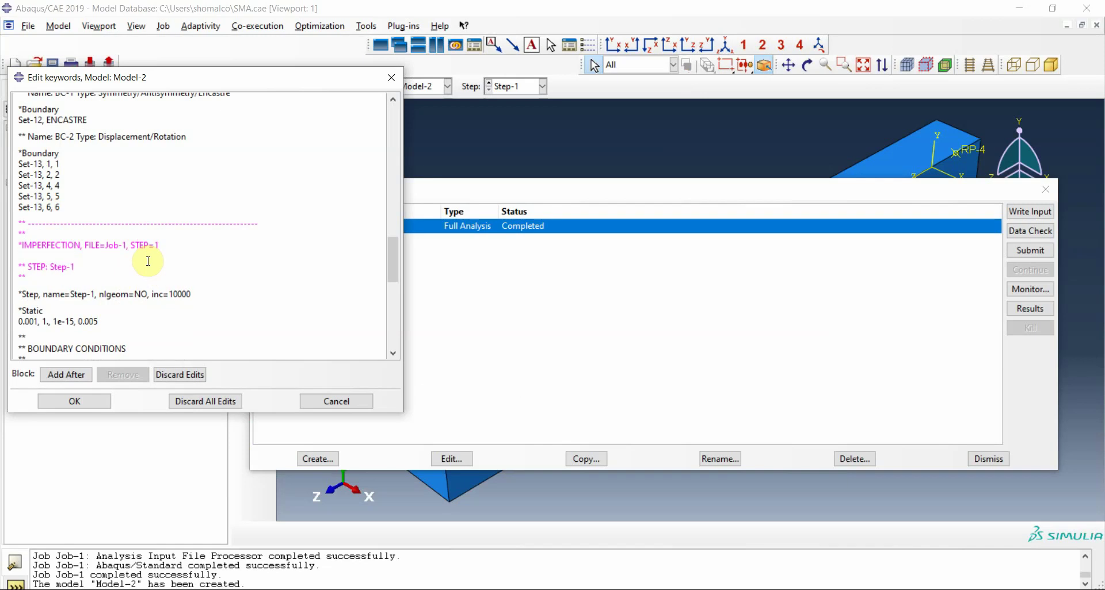
pyautogui.write('112E')
pyautogui.press('Return')
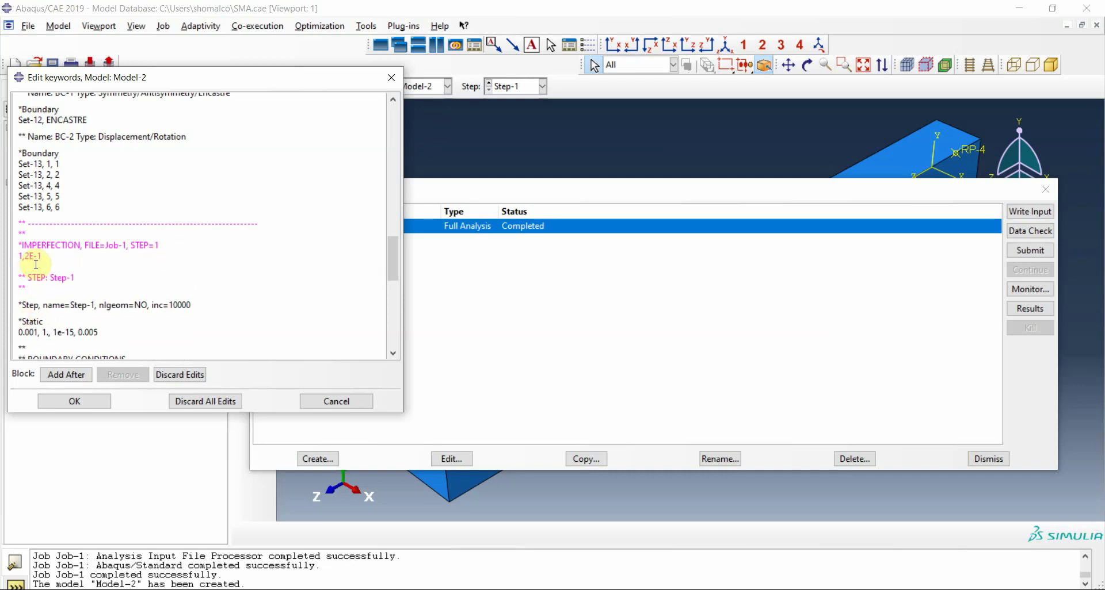
pyautogui.click(80, 407)
# - Create a full analysis job for Model-2 and submit it, overwriting its existing job files
pyautogui.click(1039, 233)
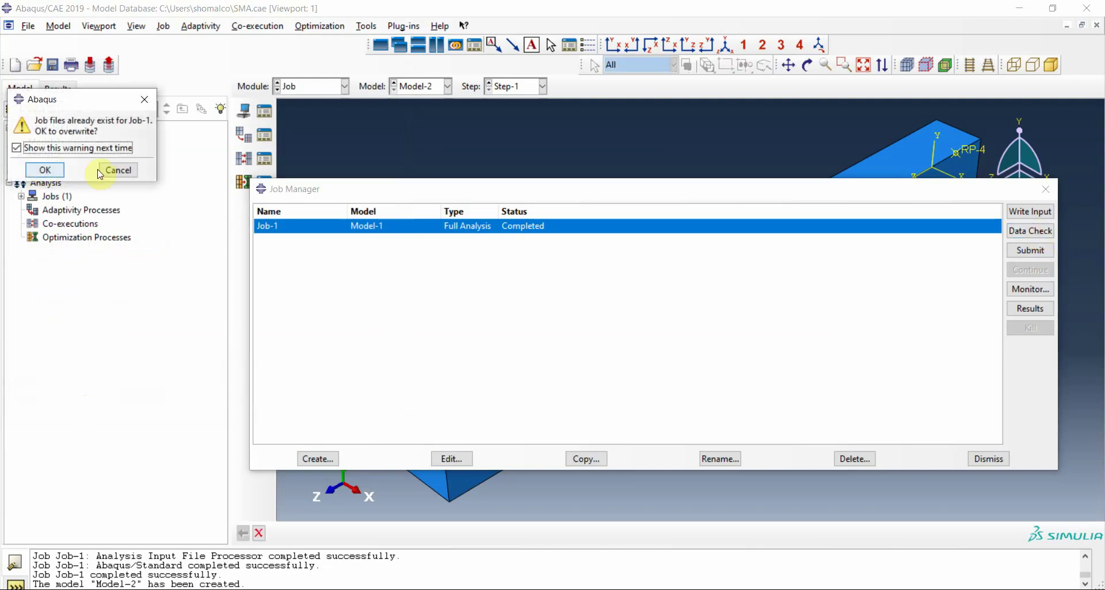
pyautogui.click(144, 99)
pyautogui.click(318, 456)
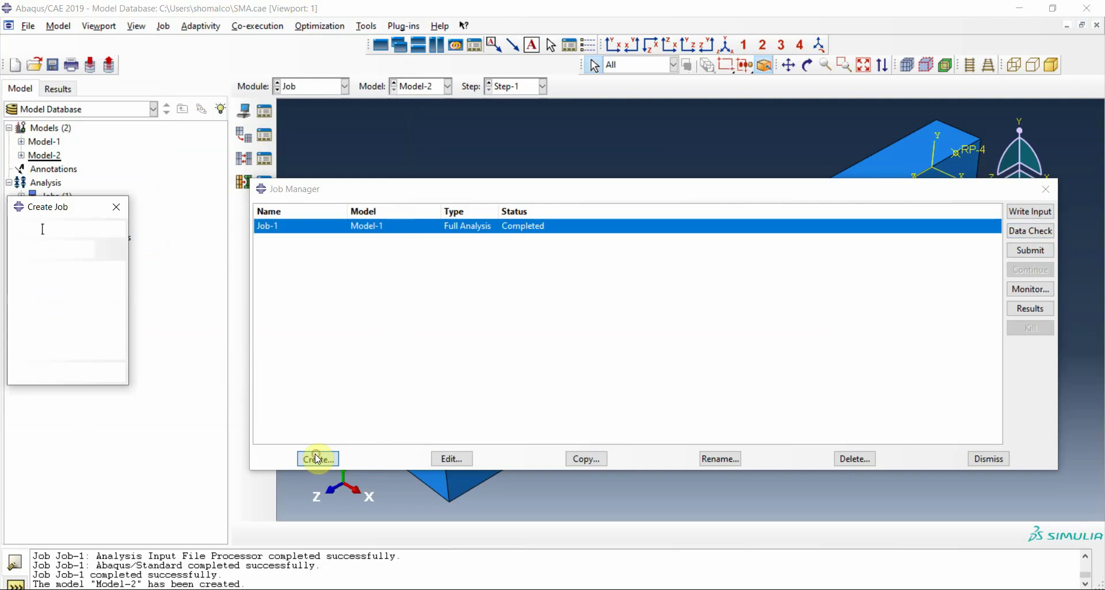
pyautogui.click(51, 374)
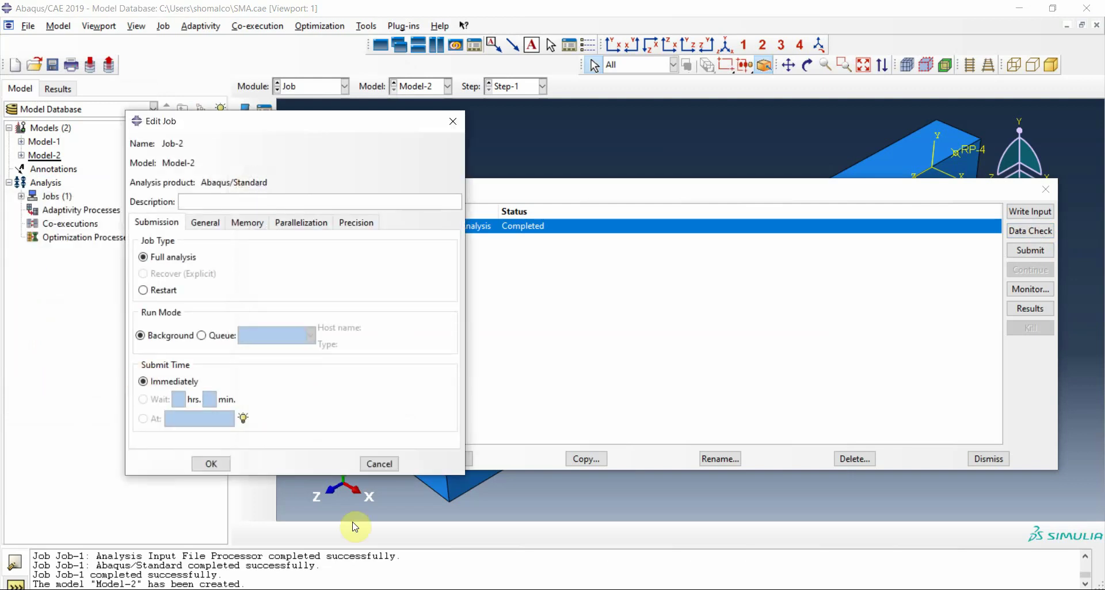
pyautogui.click(216, 461)
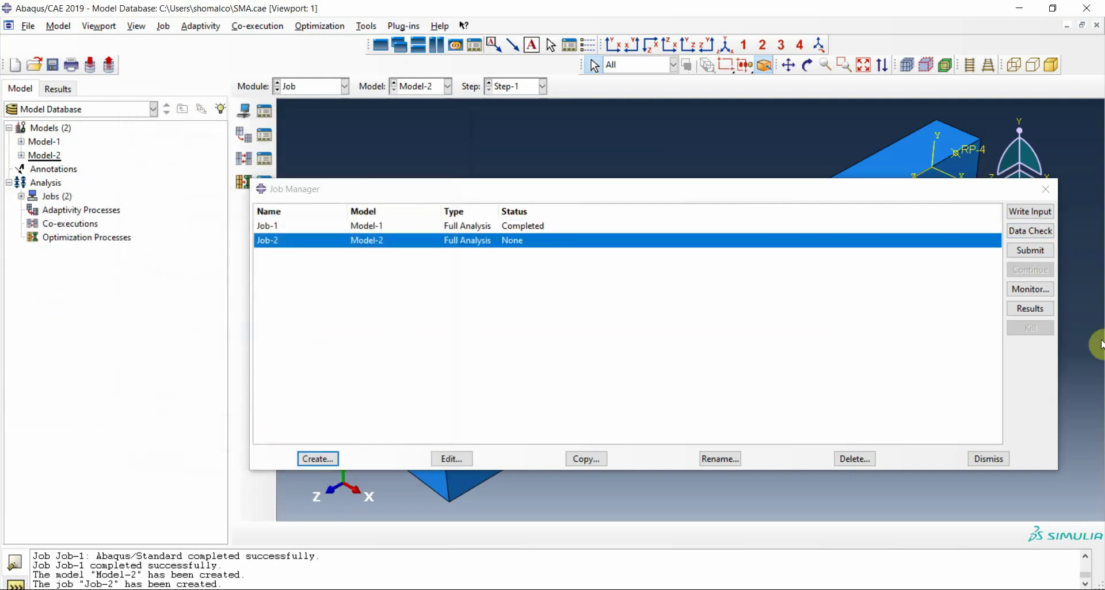
pyautogui.click(1030, 250)
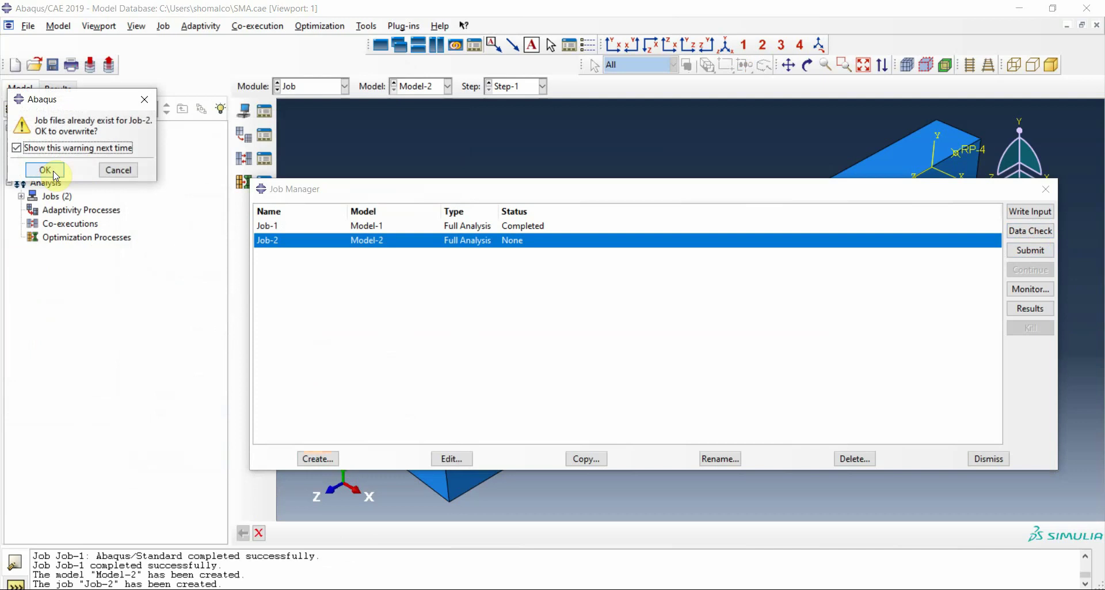
pyautogui.click(53, 171)
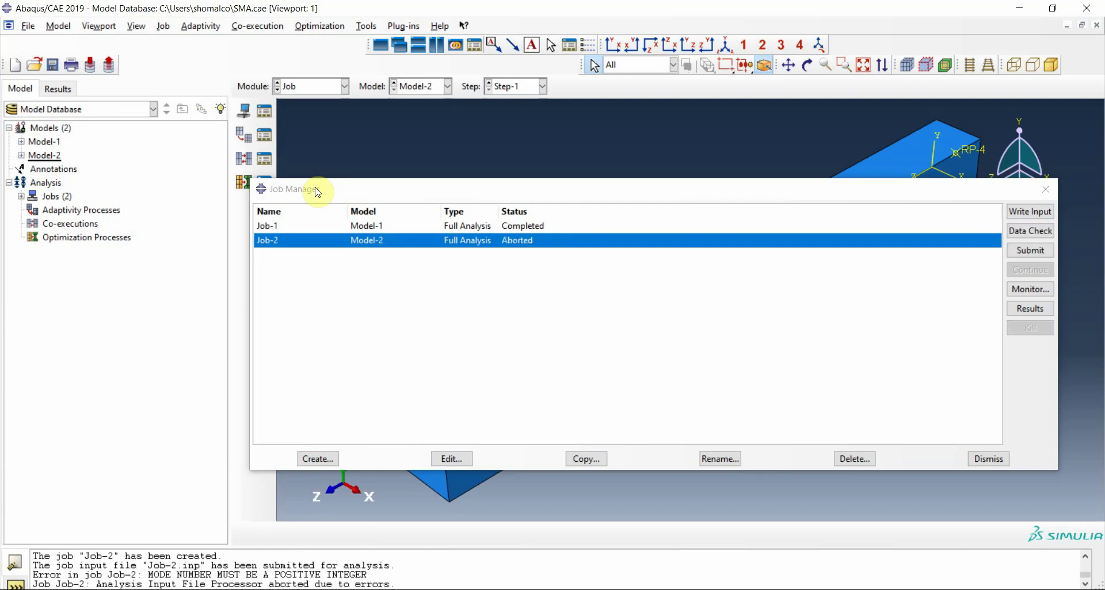
# - Open Model-2's keywords for editing and locate the *IMPERFECTION lines above the STEP: Step-1 comment
pyautogui.click(58, 26)
pyautogui.moveTo(99, 26)
pyautogui.moveTo(58, 26)
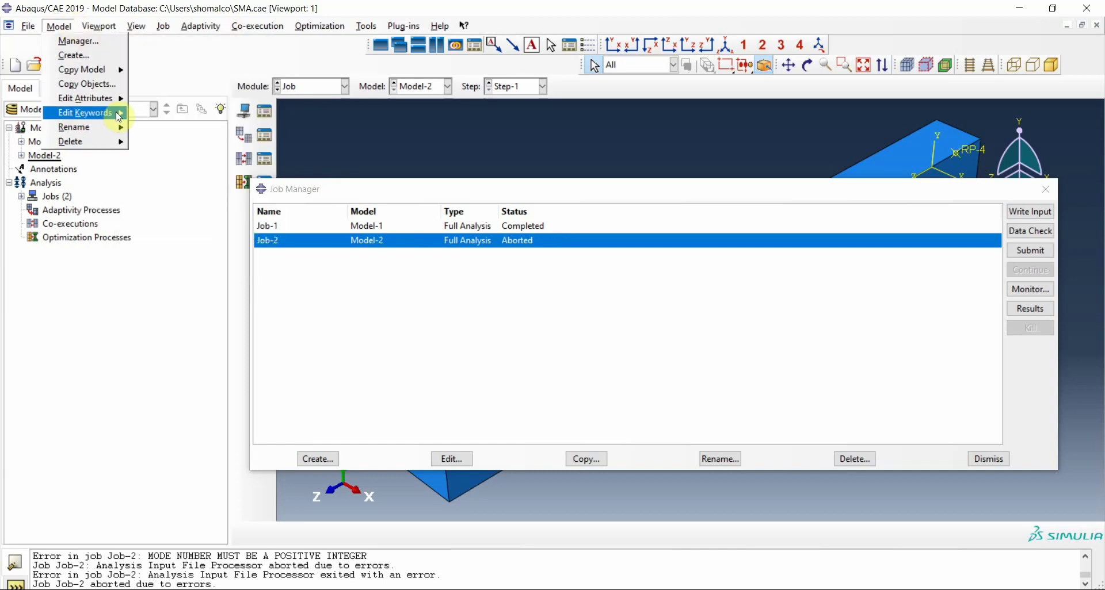
pyautogui.click(155, 128)
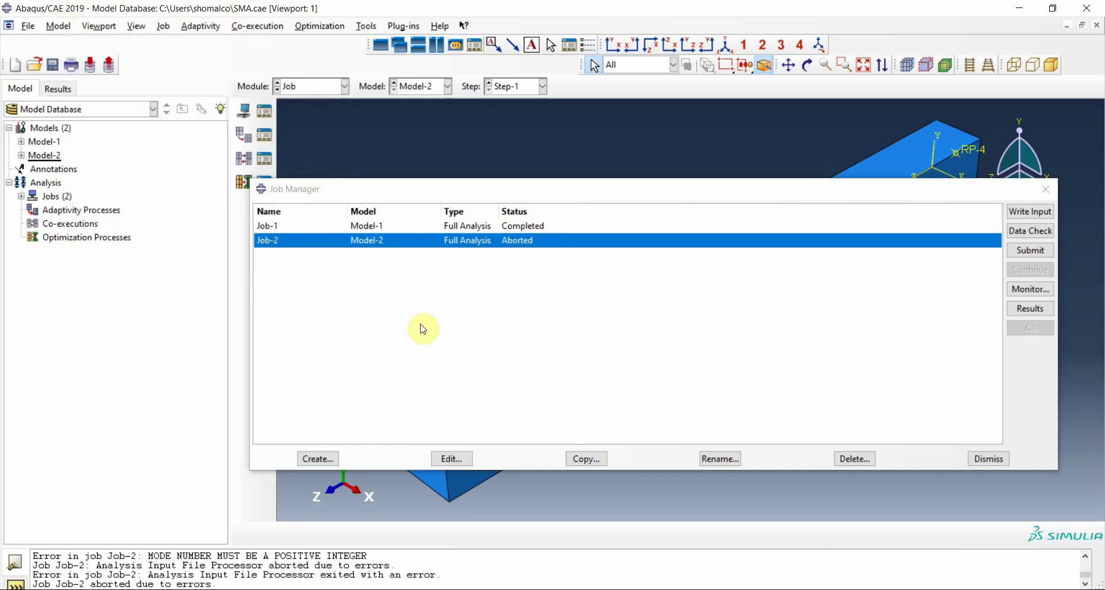
pyautogui.scroll(-12, 80, 213)
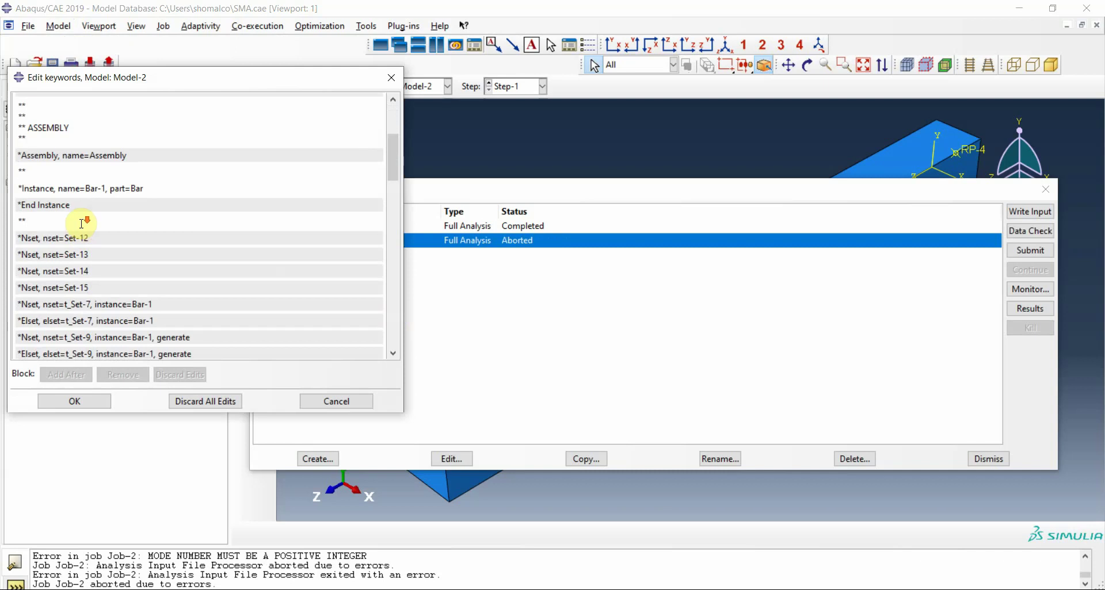
pyautogui.scroll(-10, 67, 213)
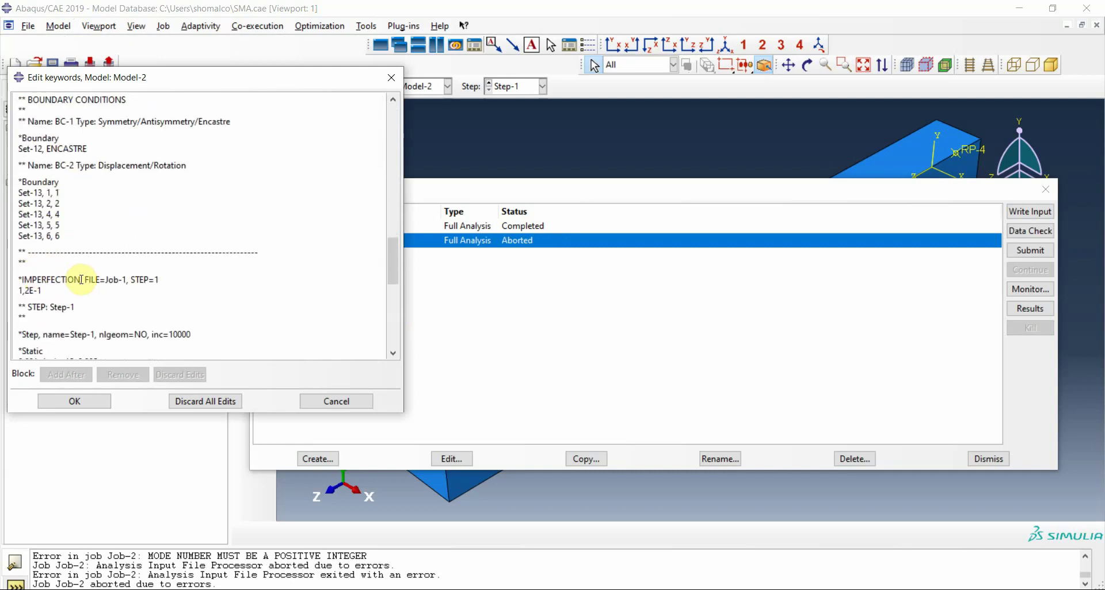
pyautogui.moveTo(80, 280); pyautogui.dragTo(23, 280)
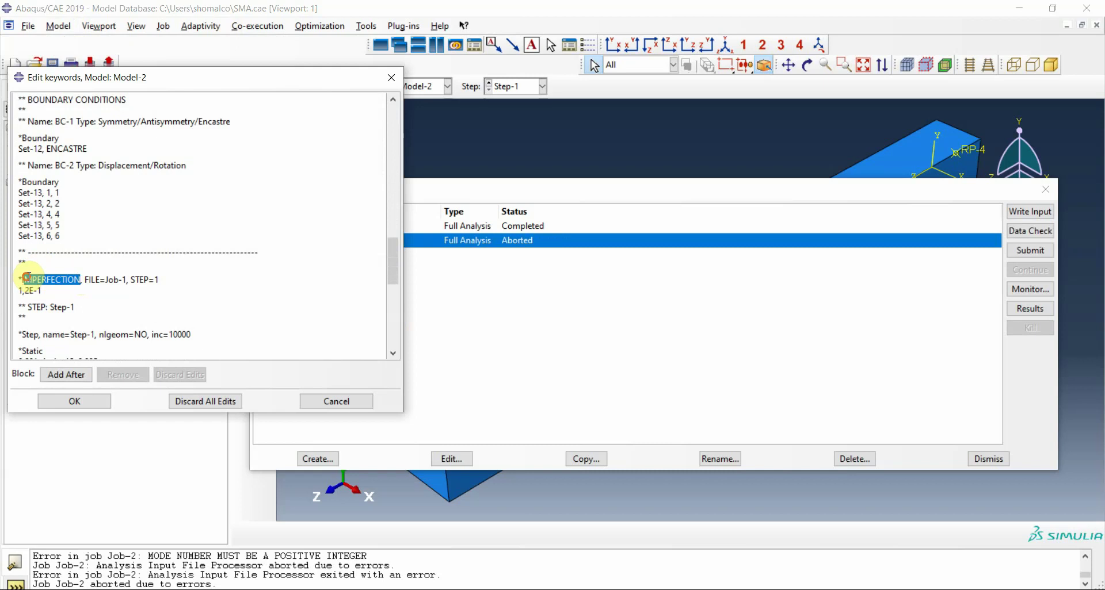
pyautogui.press('Delete')
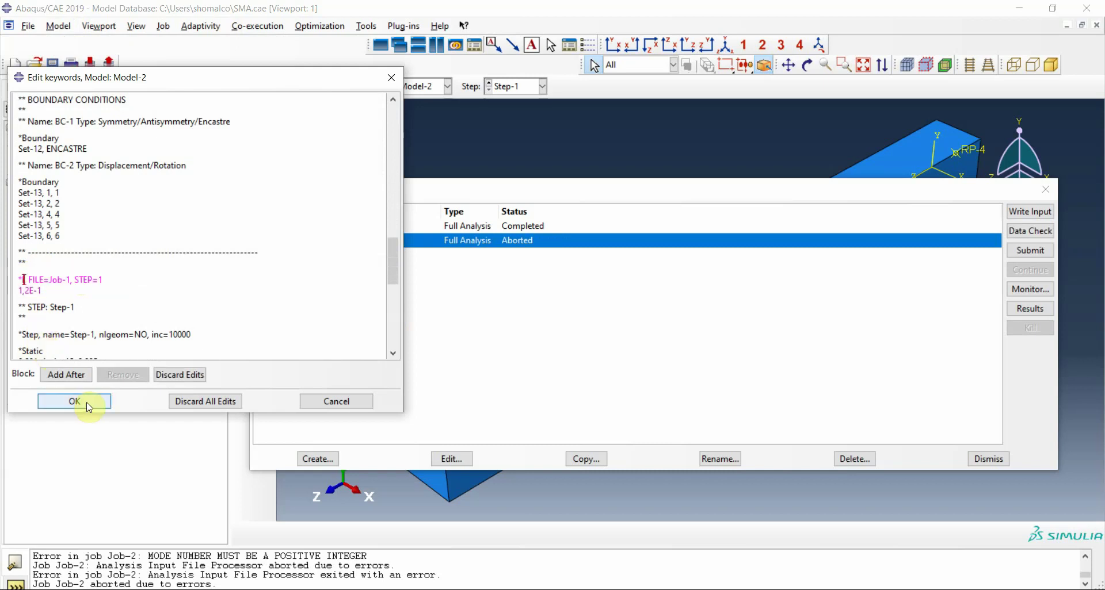
pyautogui.write('IMPERFECTION')
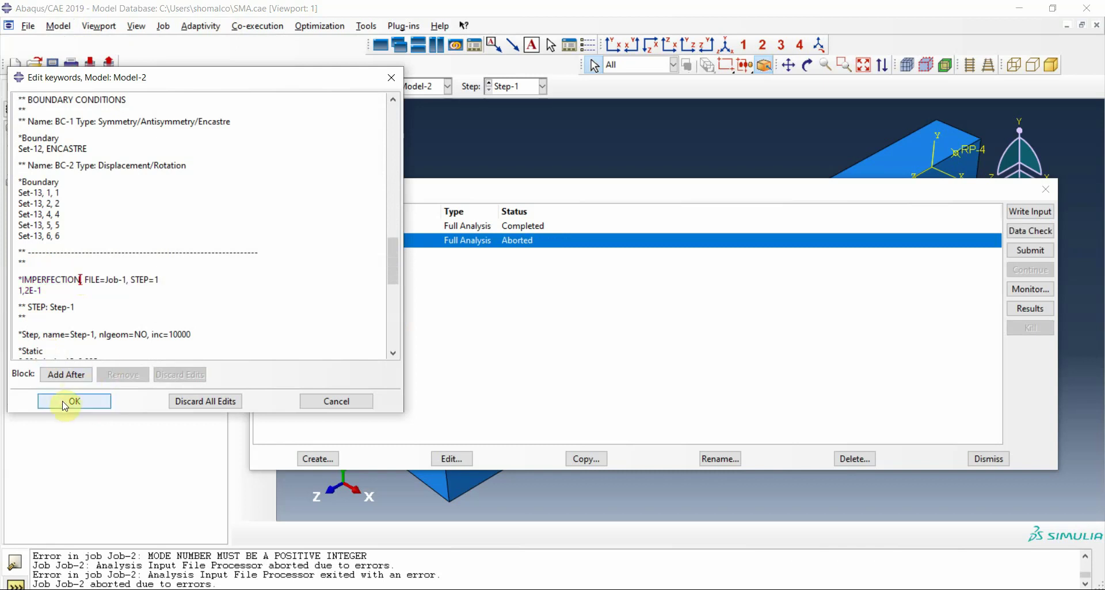
pyautogui.write(',')
# - Add an empty line after the "1,2E-1" line of the *IMPERFECTION keyword and accept the keyword edits
pyautogui.click(50, 290)
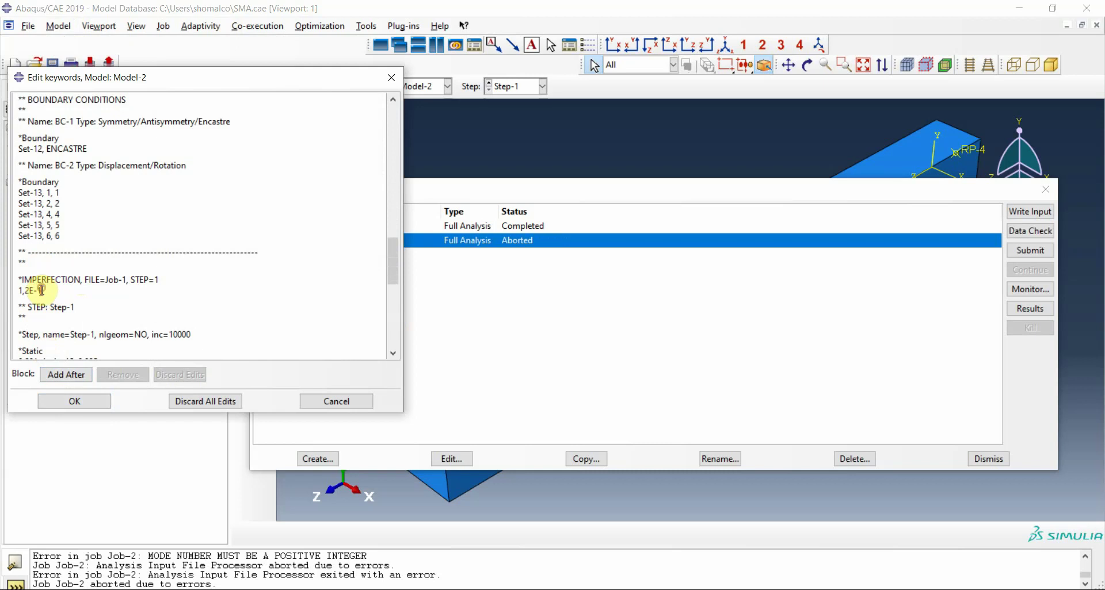
pyautogui.press('Return')
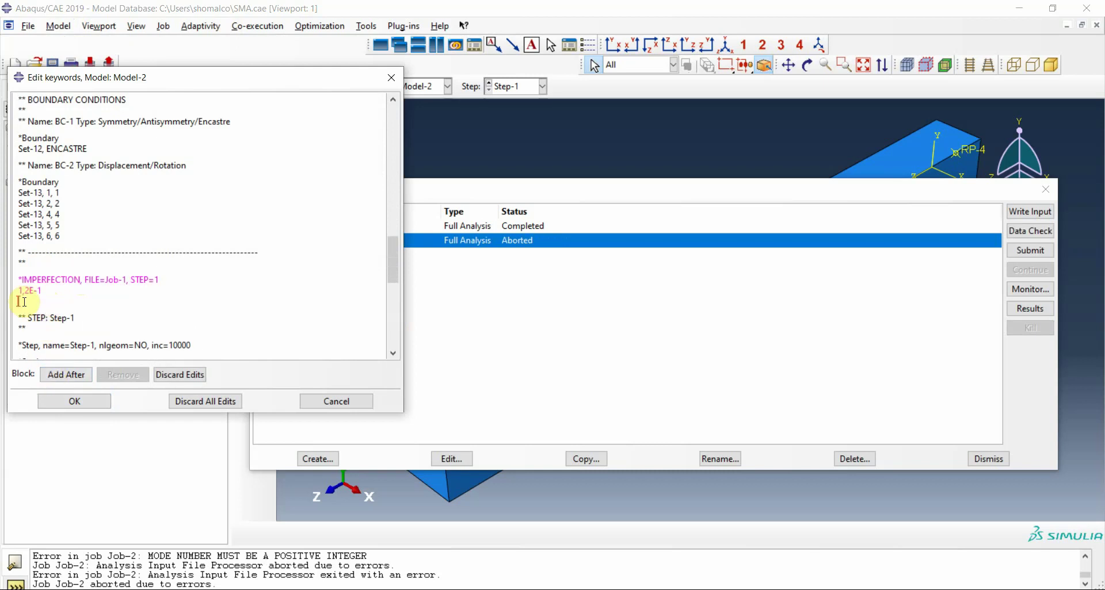
pyautogui.press('BackSpace')
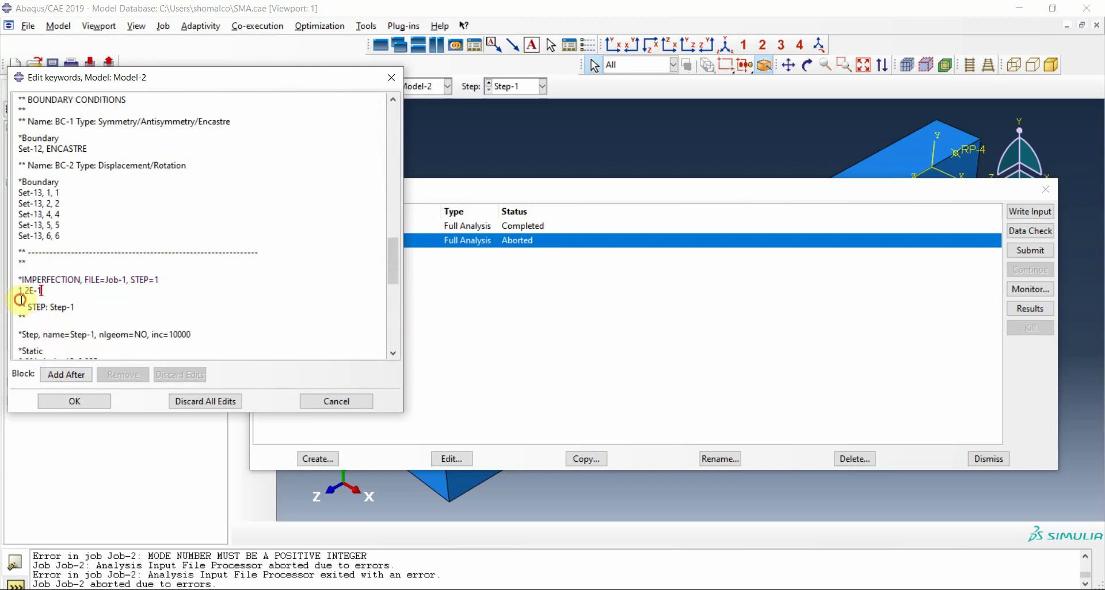
pyautogui.press('Return')
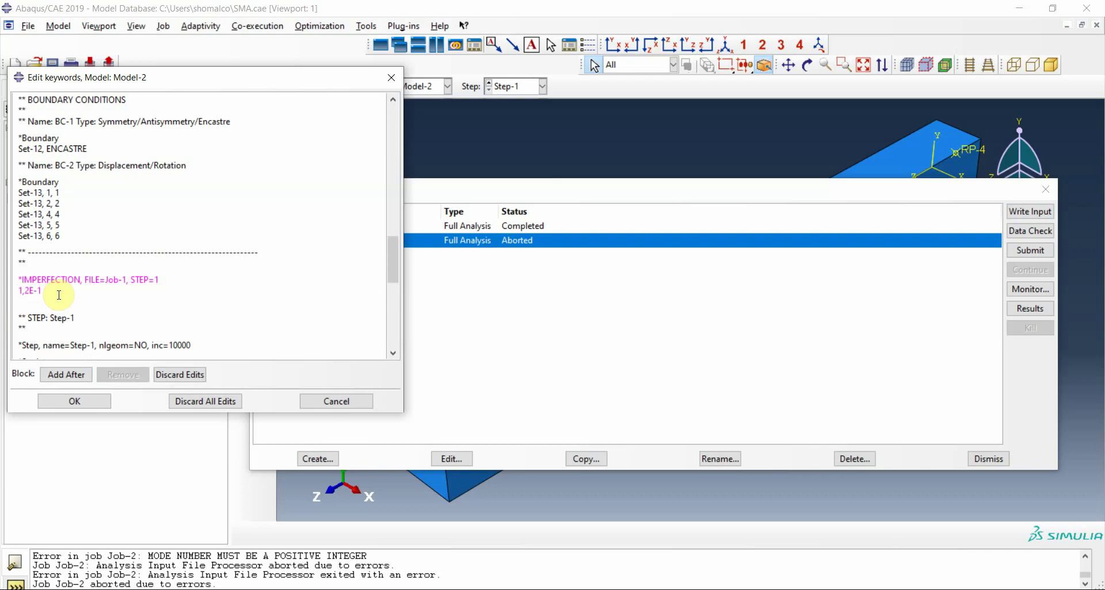
pyautogui.click(57, 400)
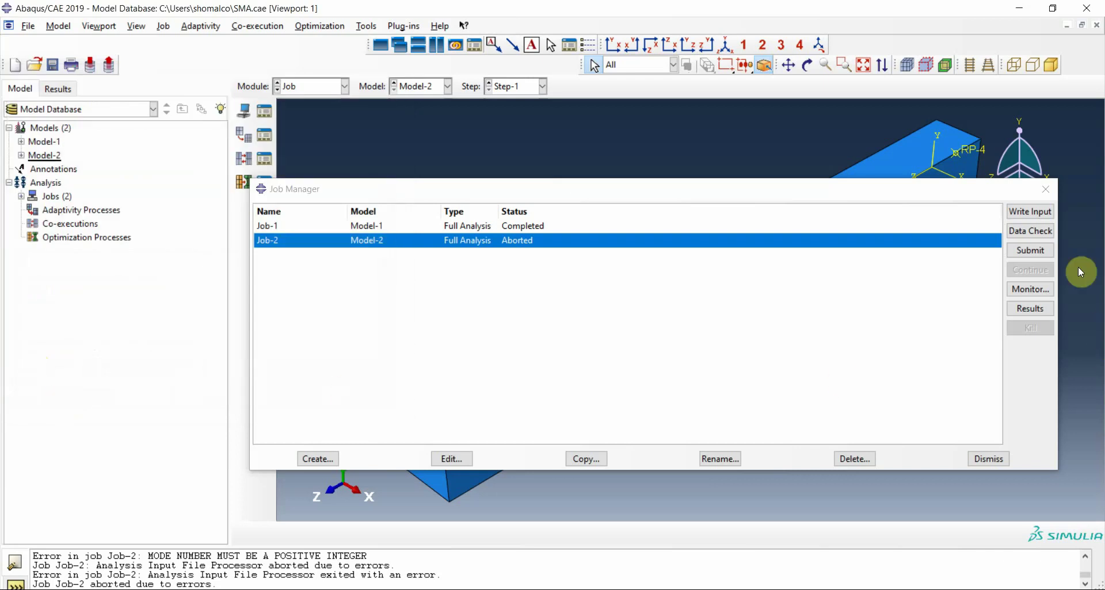
# - Run a data check on Job-2 and submit it for full analysis, overwriting its existing job files
pyautogui.click(1050, 232)
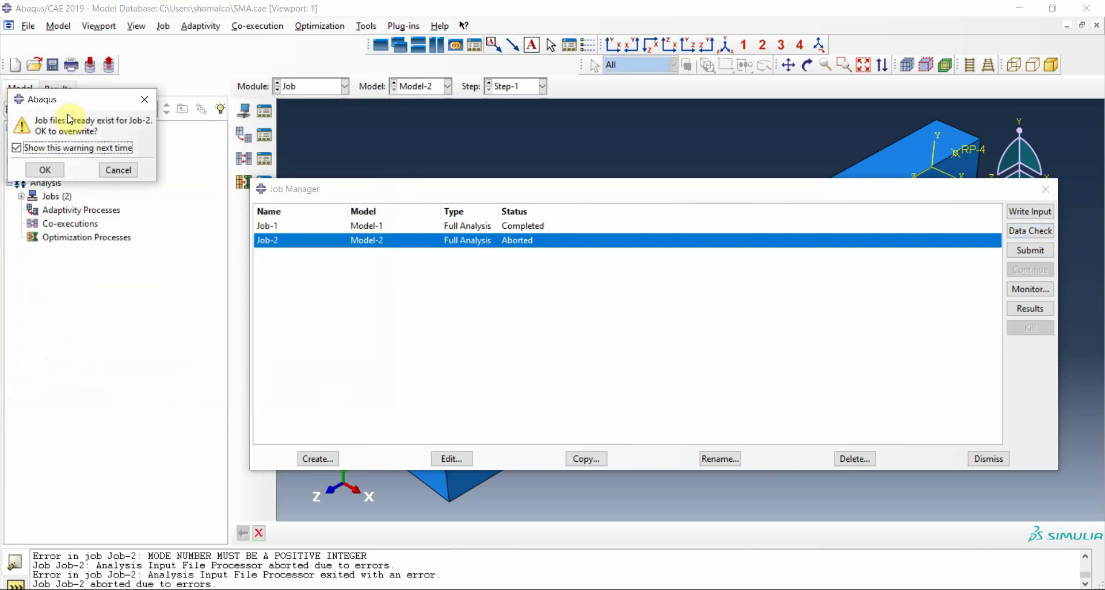
pyautogui.click(52, 168)
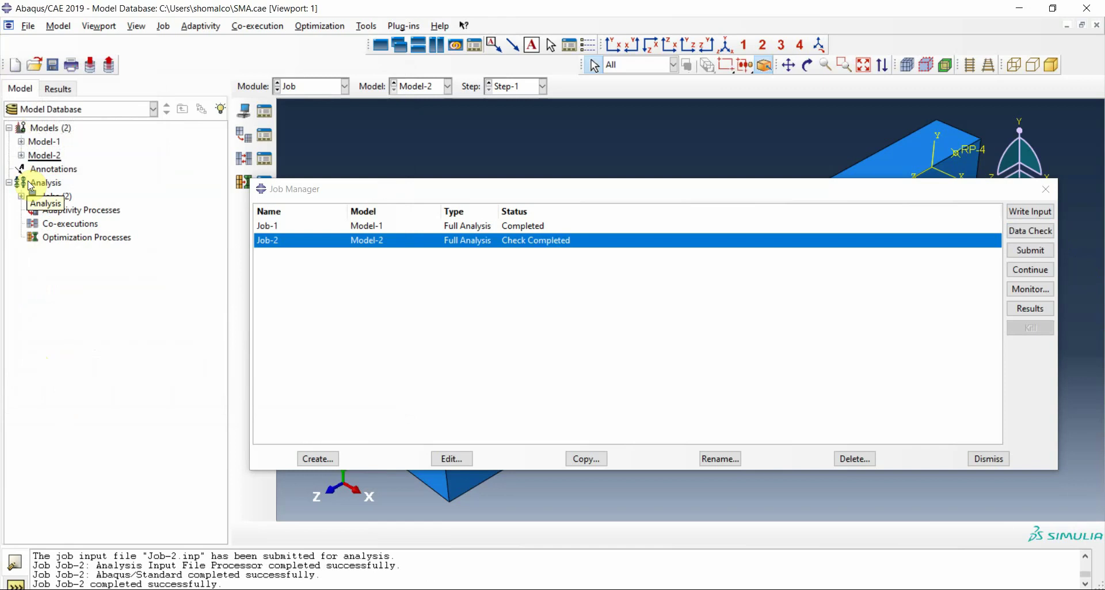
pyautogui.click(1030, 251)
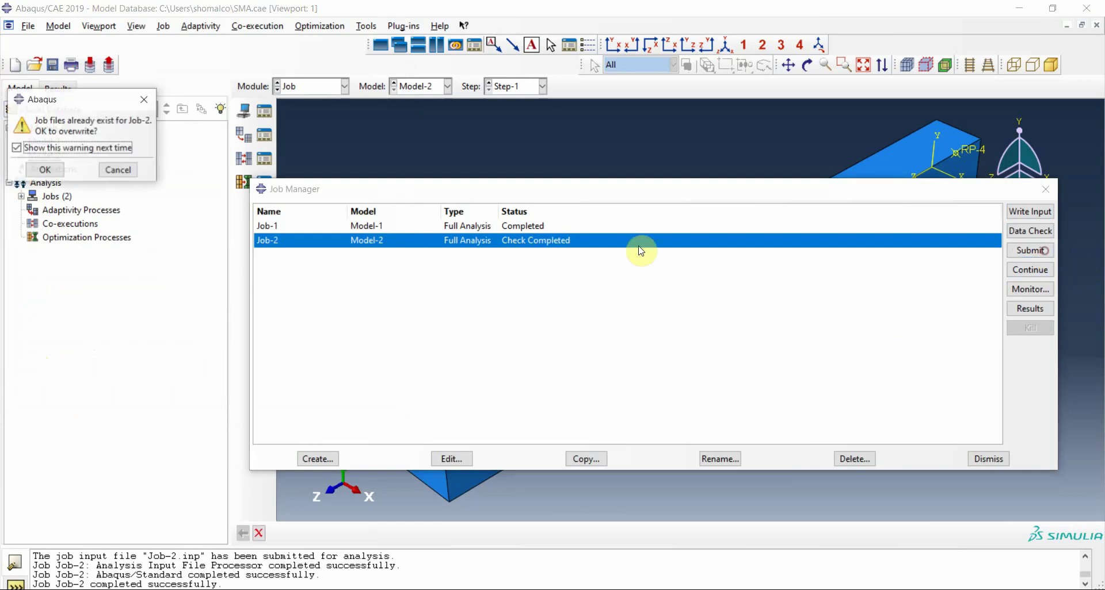
pyautogui.click(42, 171)
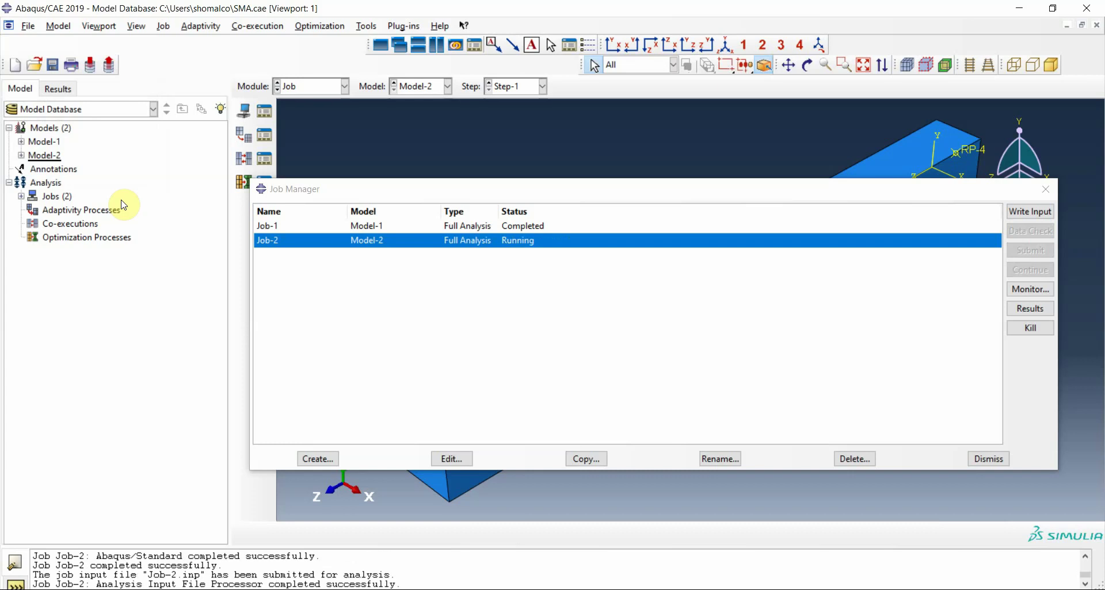
# - Monitor the Job-2 run until it finishes and display its stress results as contours on the deformed shape
pyautogui.click(1012, 294)
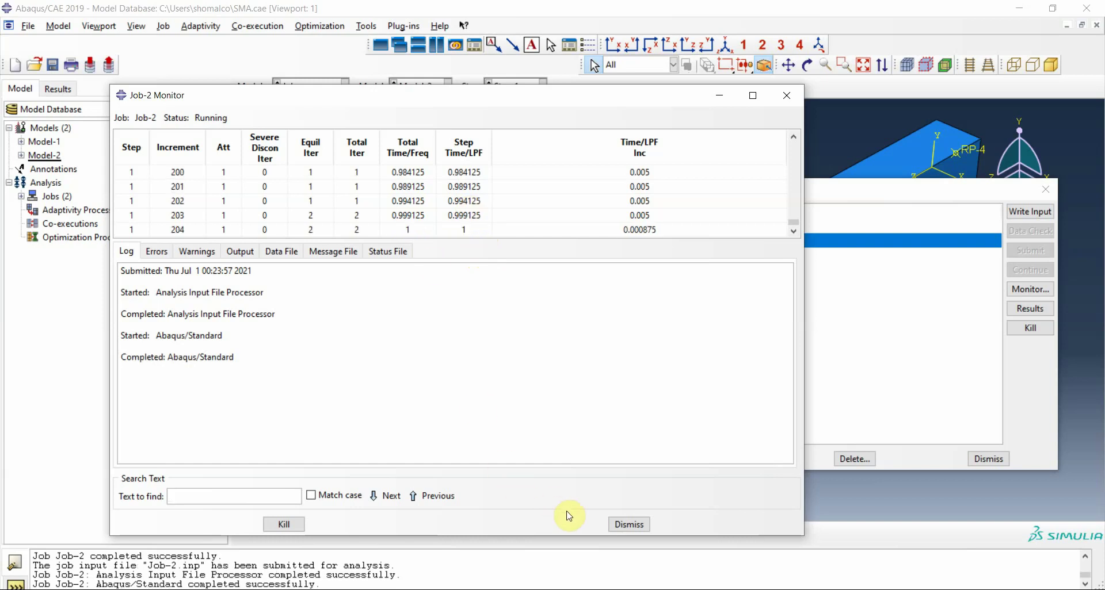
pyautogui.click(628, 525)
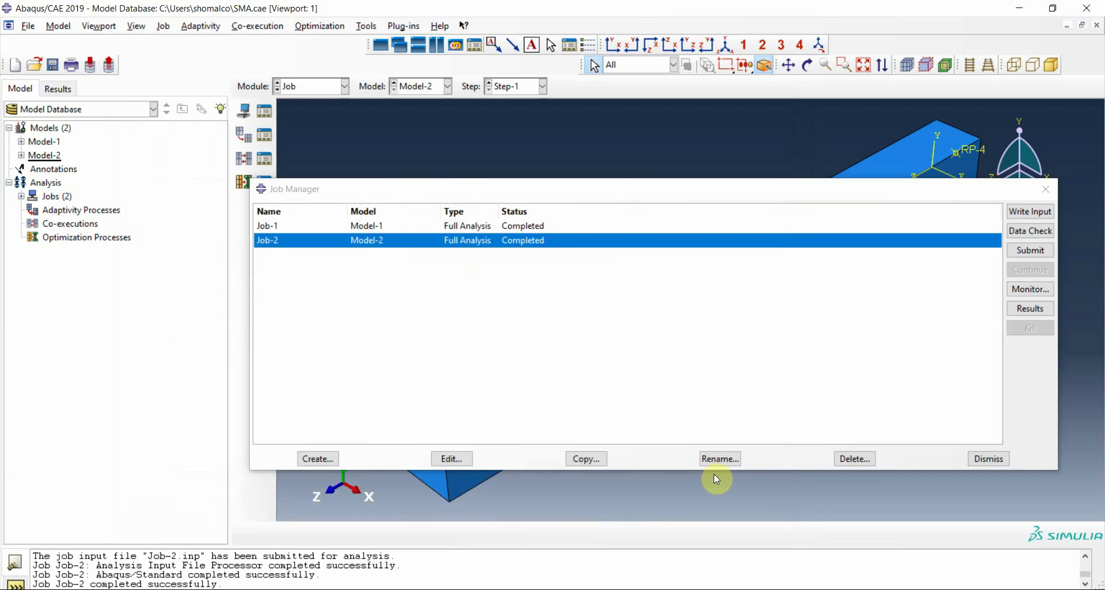
pyautogui.click(1023, 311)
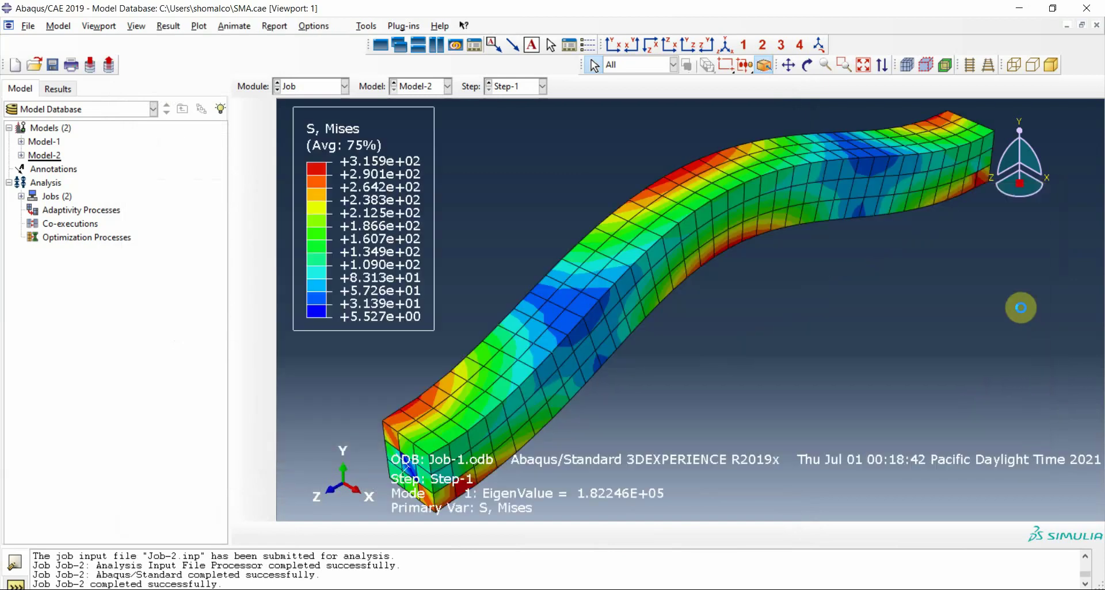
pyautogui.click(243, 198)
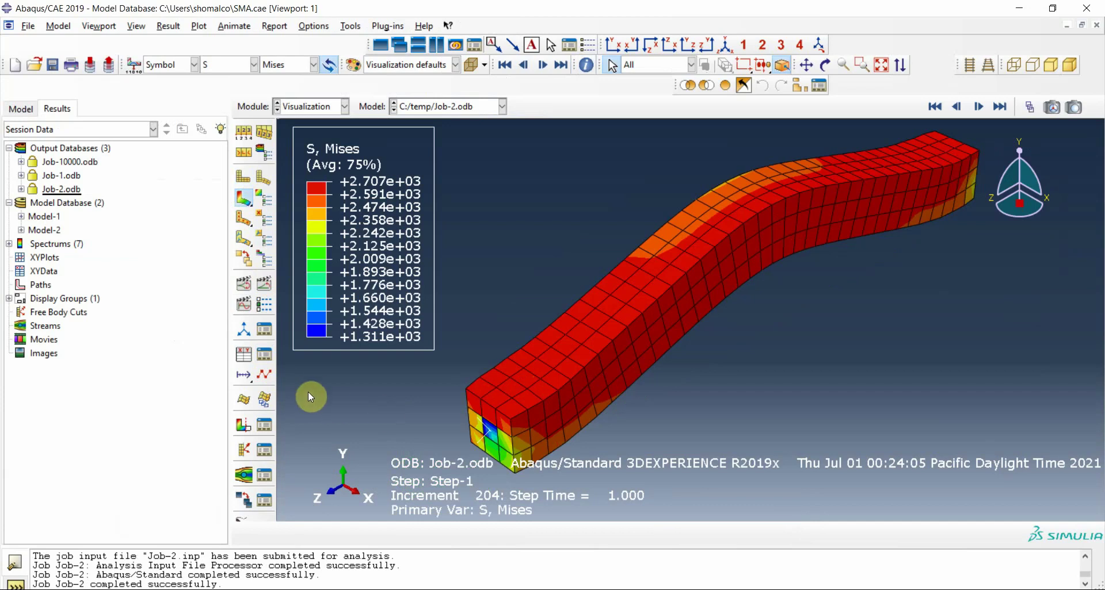
# - Start new XY data from the ODB field output with the Unique Nodal position and the reaction force component RF3
pyautogui.click(265, 355)
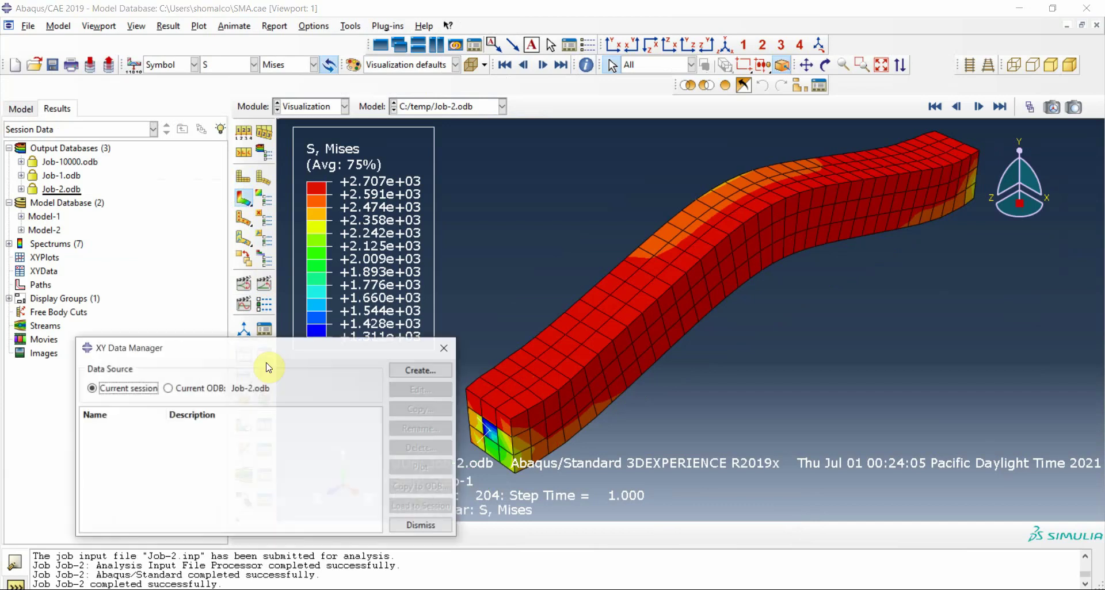
pyautogui.click(412, 373)
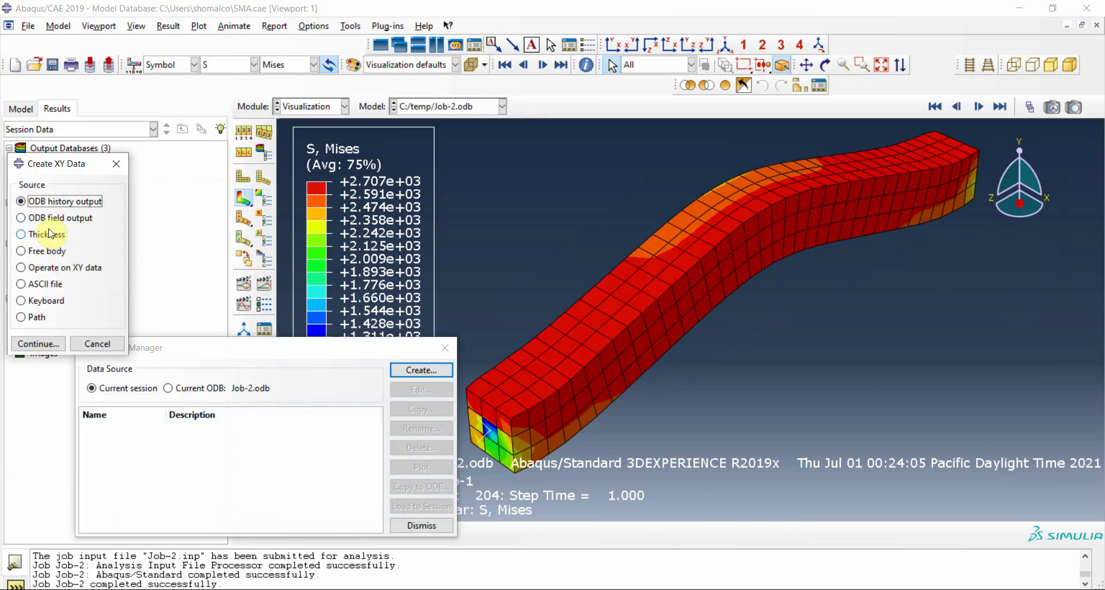
pyautogui.click(48, 222)
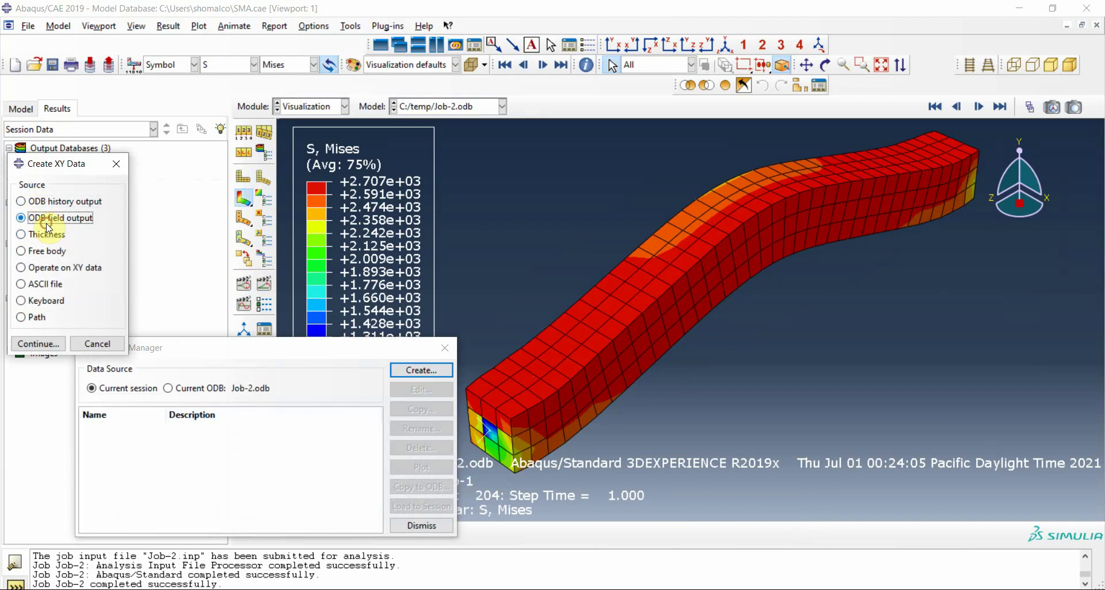
pyautogui.click(38, 344)
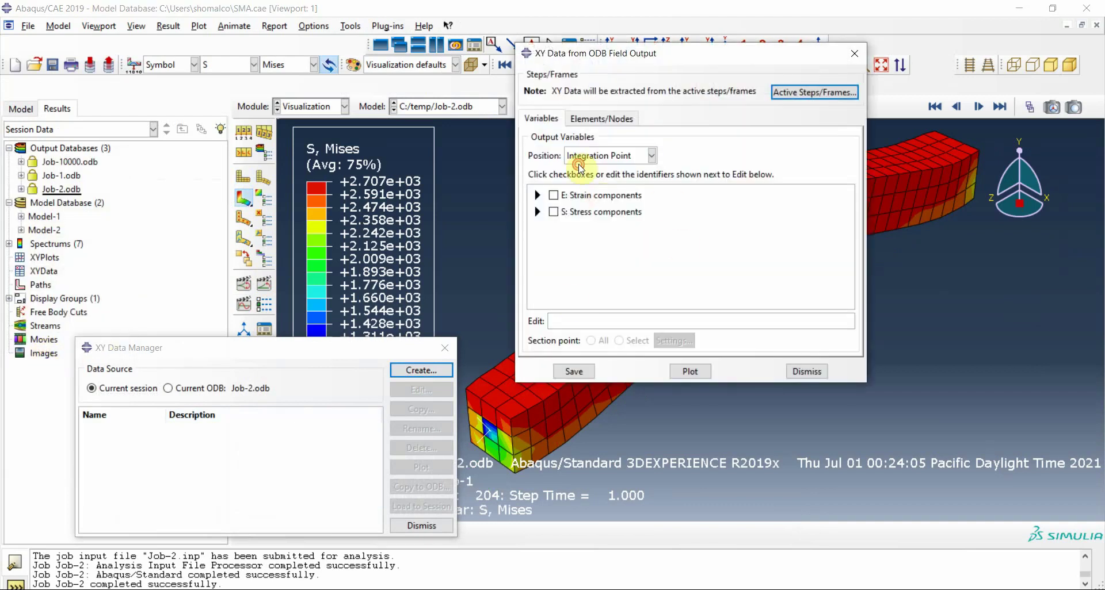
pyautogui.click(579, 157)
pyautogui.click(592, 213)
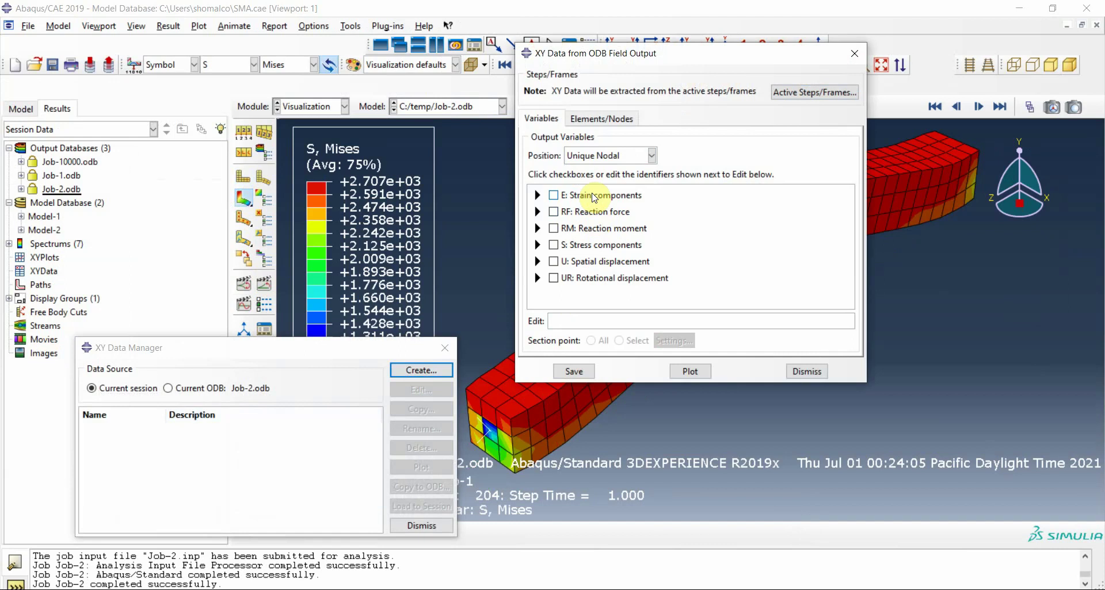
pyautogui.click(538, 212)
pyautogui.click(570, 267)
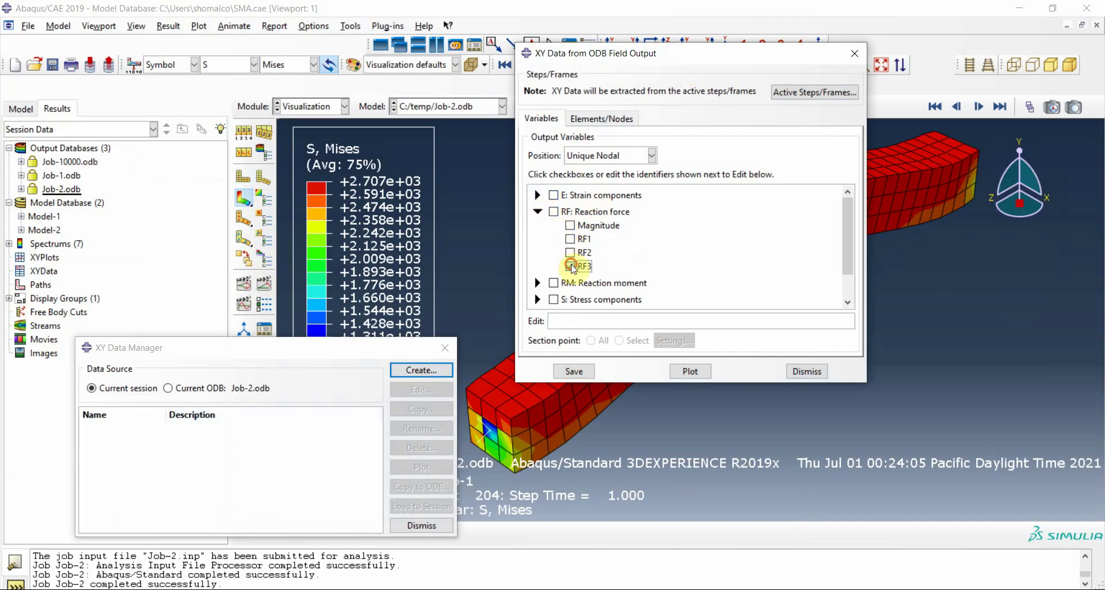
# - Choose node set SET-14 for the XY data and plot its RF3 reaction force over time
pyautogui.click(620, 117)
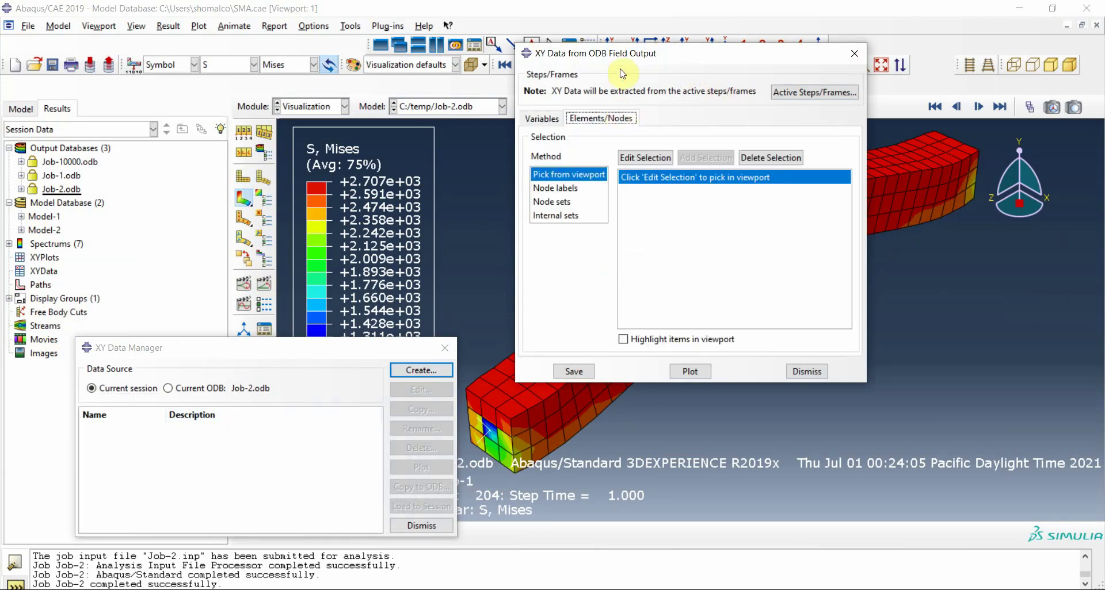
pyautogui.moveTo(616, 55); pyautogui.dragTo(212, 109)
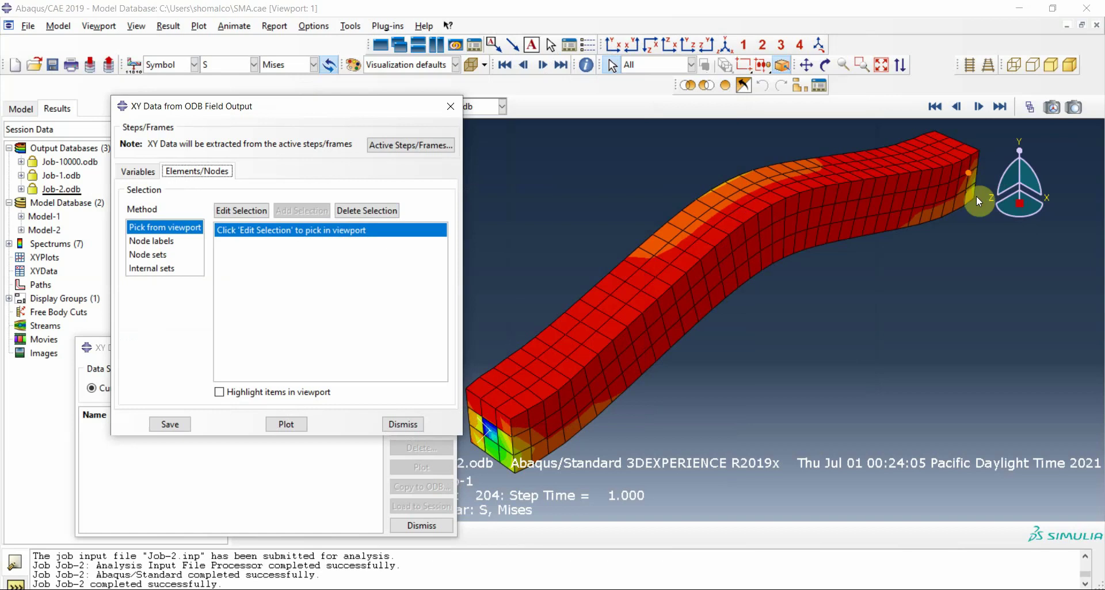
pyautogui.click(824, 69)
pyautogui.moveTo(817, 173); pyautogui.dragTo(581, 351)
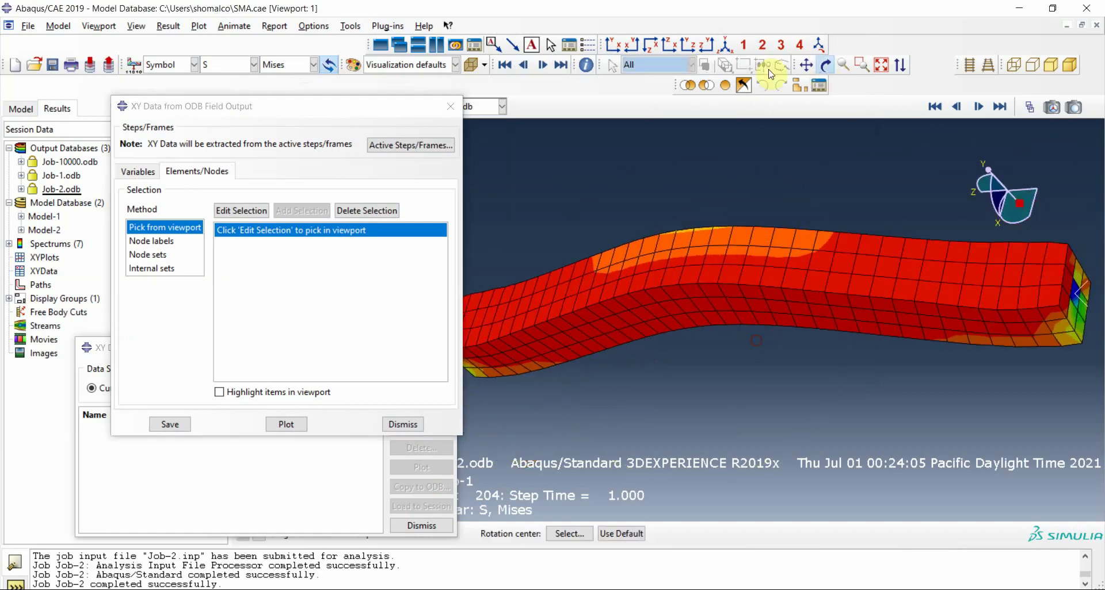
pyautogui.click(829, 66)
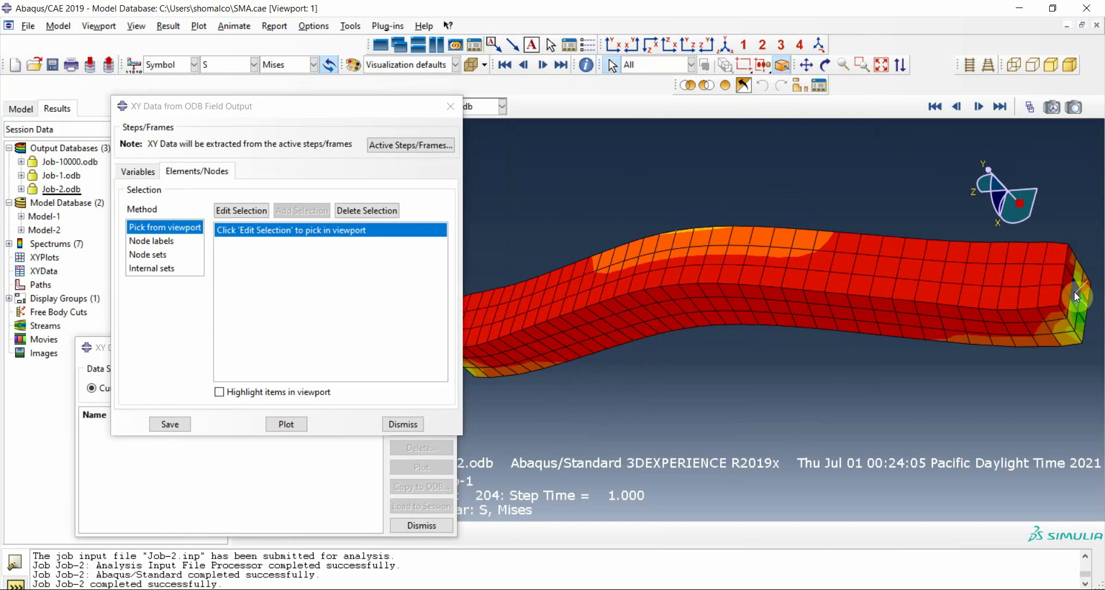
pyautogui.click(726, 45)
pyautogui.click(130, 255)
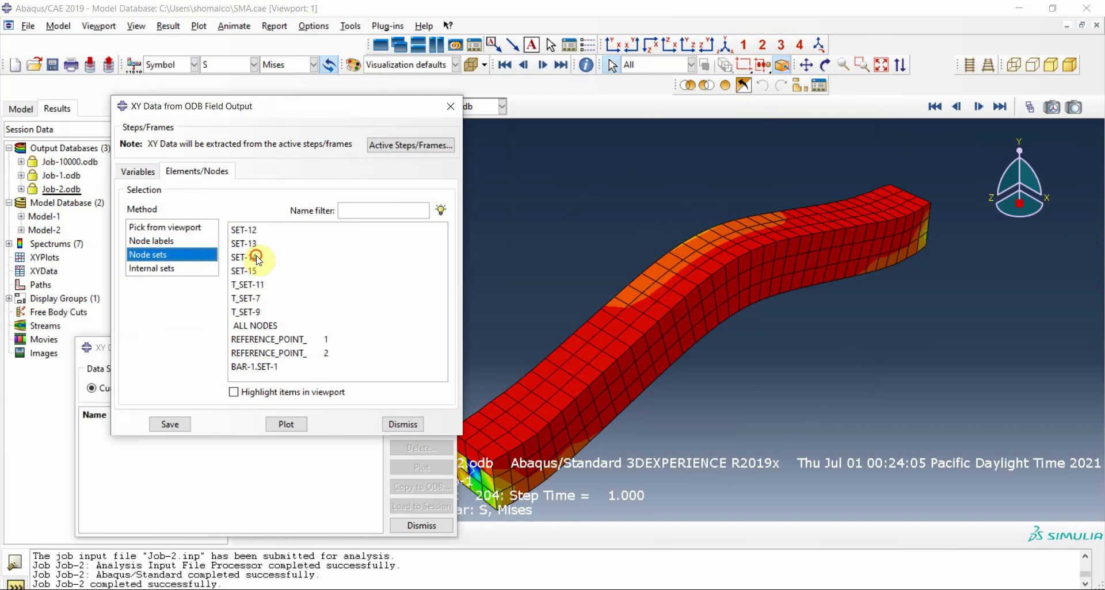
pyautogui.click(257, 259)
pyautogui.click(282, 425)
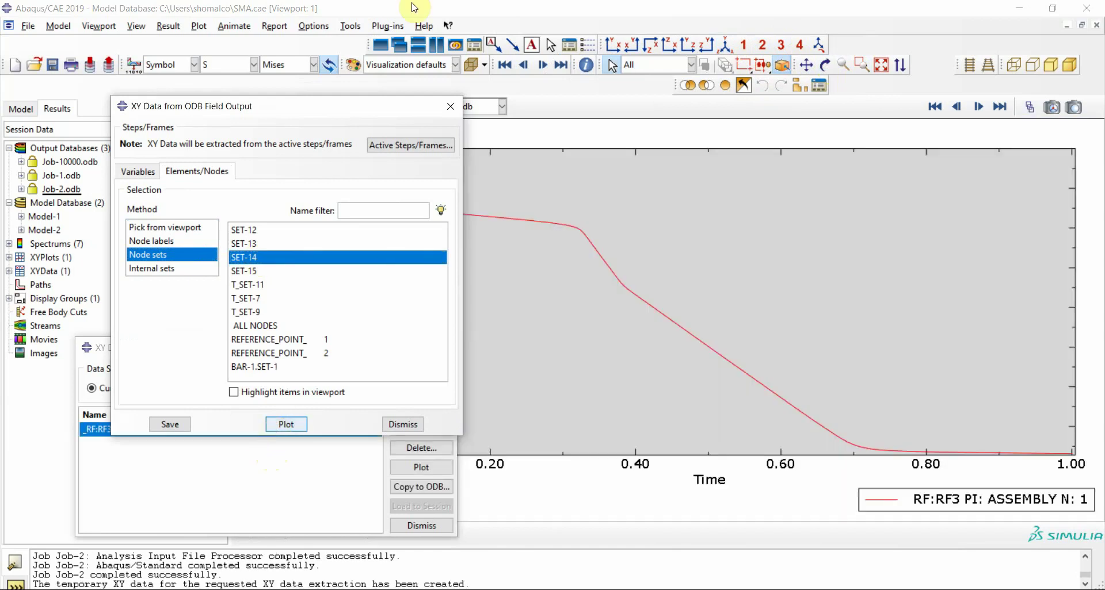
pyautogui.moveTo(381, 106); pyautogui.dragTo(853, 186)
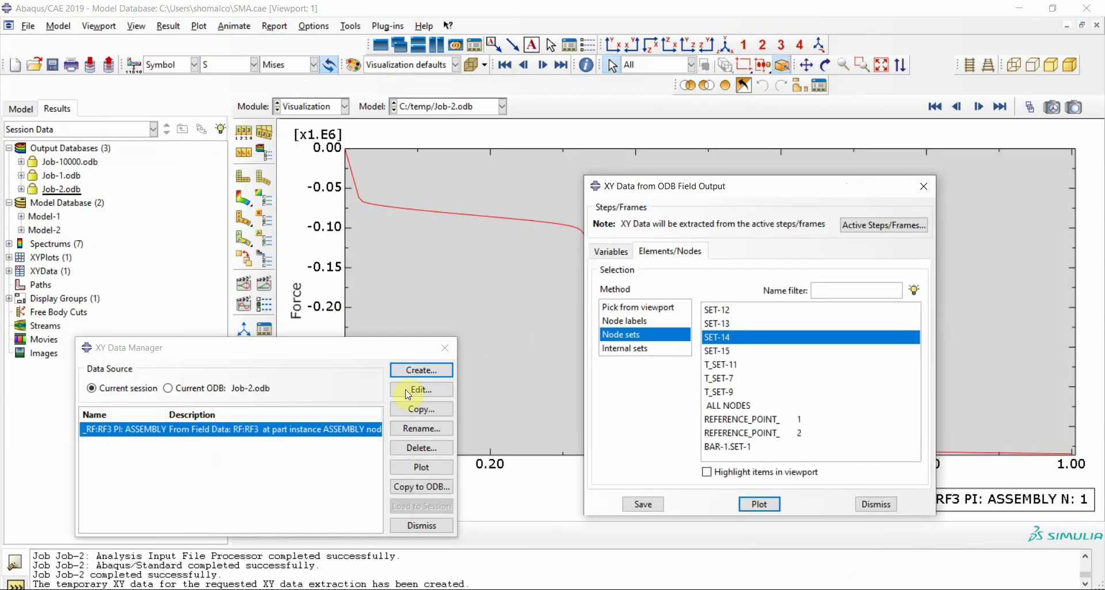
# - Return to the Load module of Model-2 and inspect the constrained degrees of freedom in boundary condition BC-2
pyautogui.click(314, 107)
pyautogui.click(311, 198)
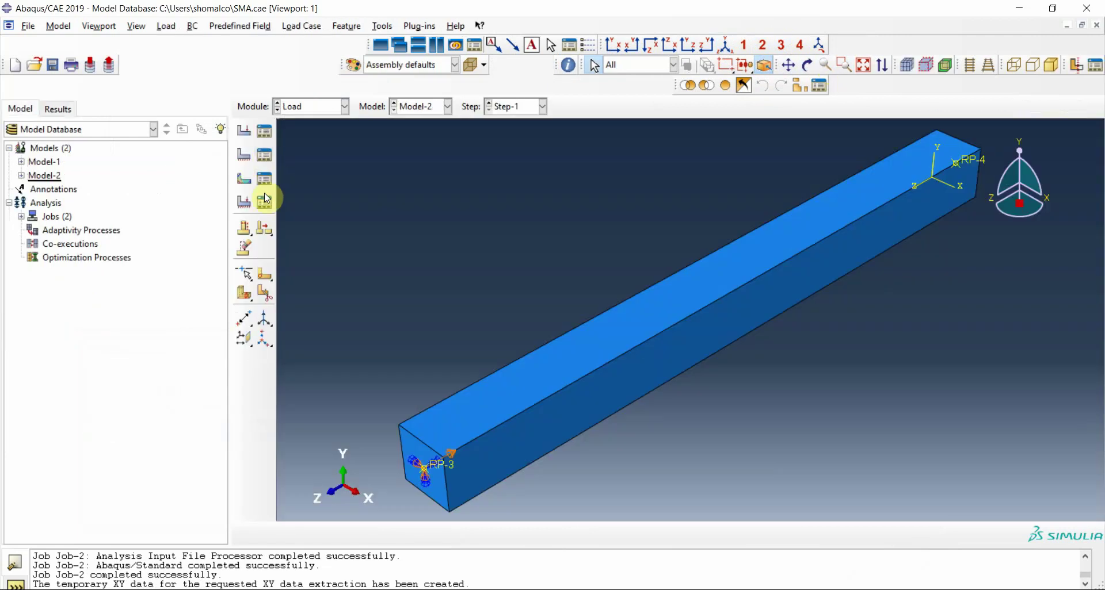
pyautogui.click(266, 133)
pyautogui.click(345, 291)
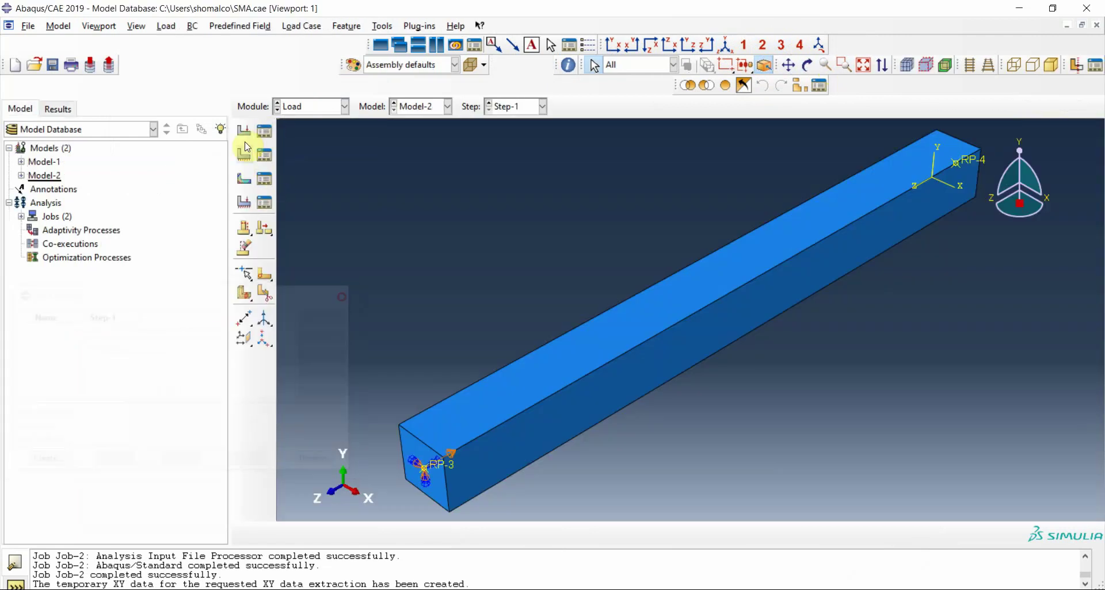
pyautogui.click(264, 154)
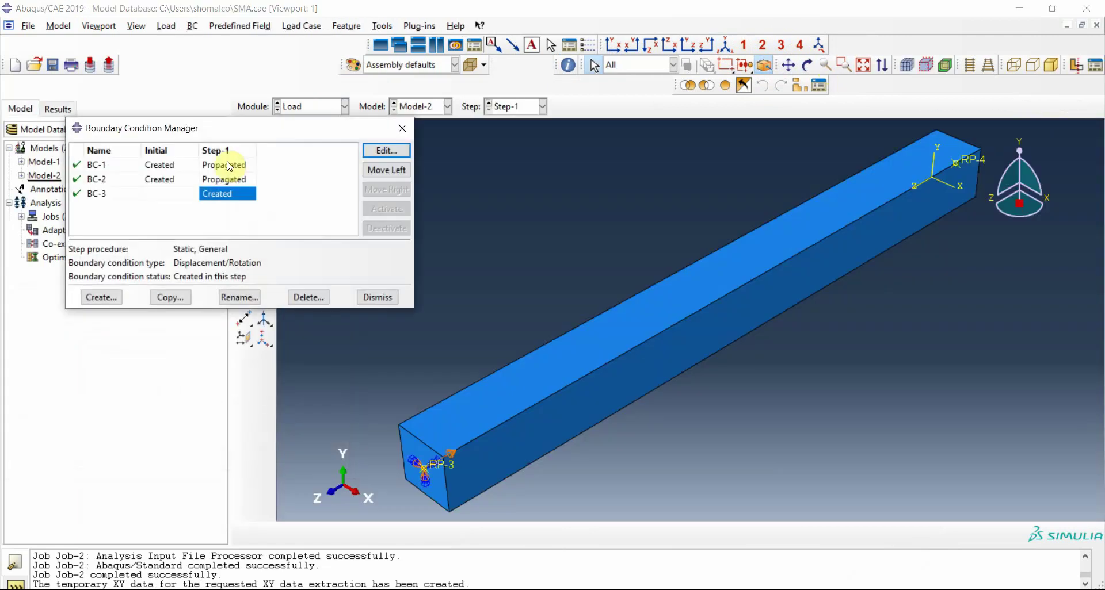
pyautogui.click(172, 182)
pyautogui.click(395, 152)
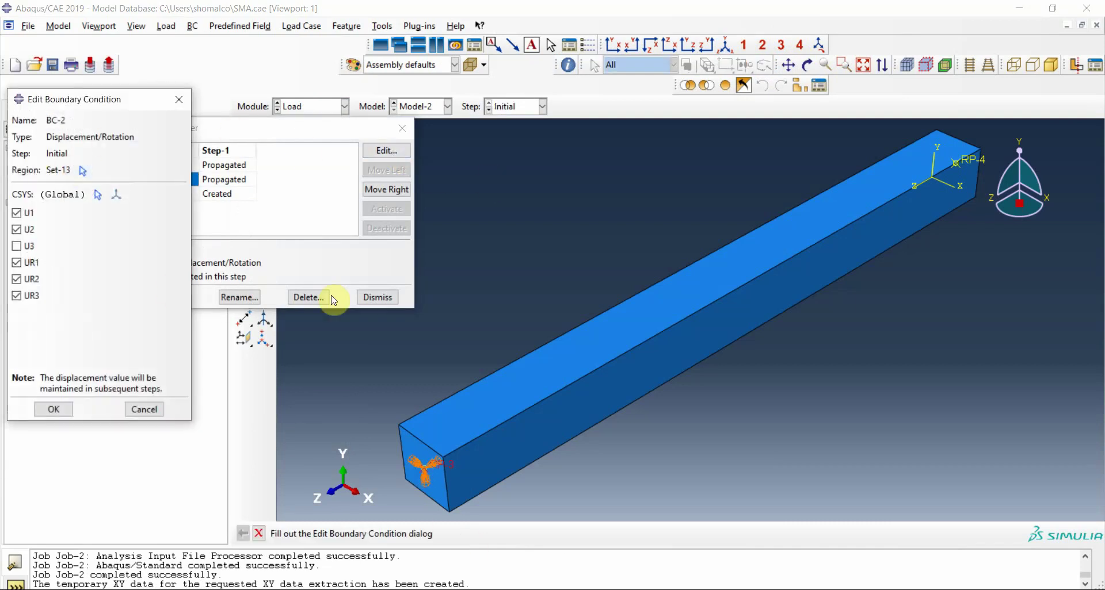
pyautogui.click(178, 102)
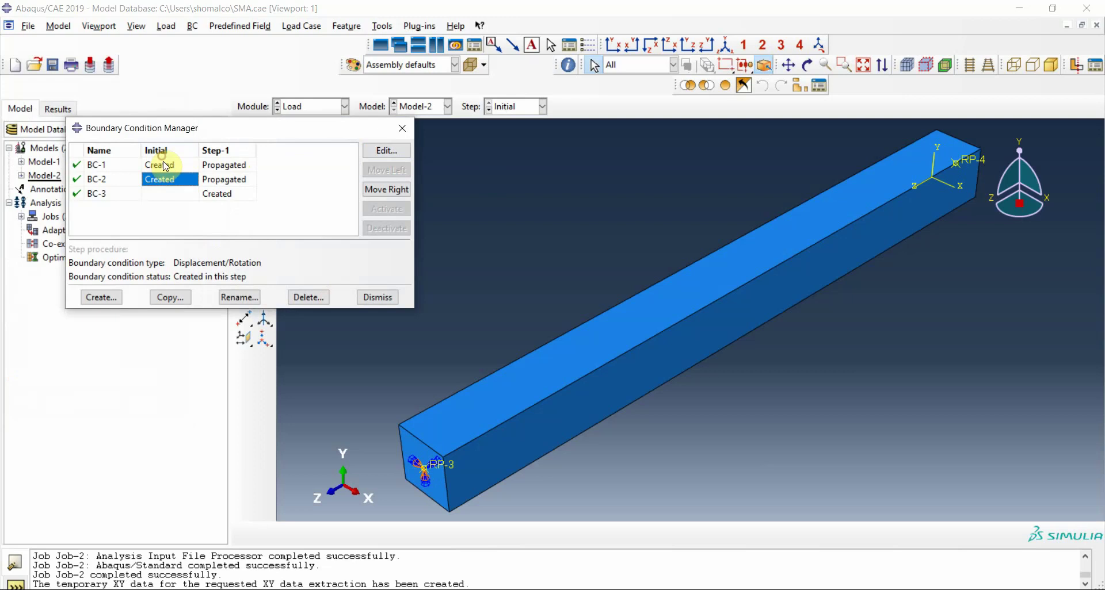
# - Check the settings of boundary condition BC-1, close the boundary condition overview and return to the Visualization module
pyautogui.click(160, 165)
pyautogui.click(385, 151)
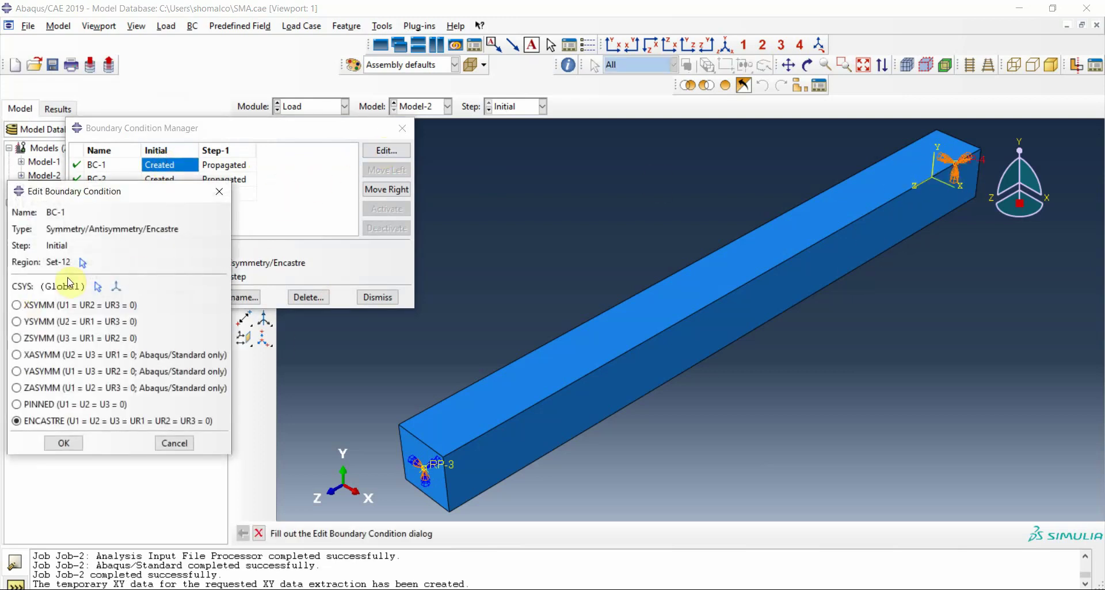
pyautogui.click(396, 146)
pyautogui.click(402, 128)
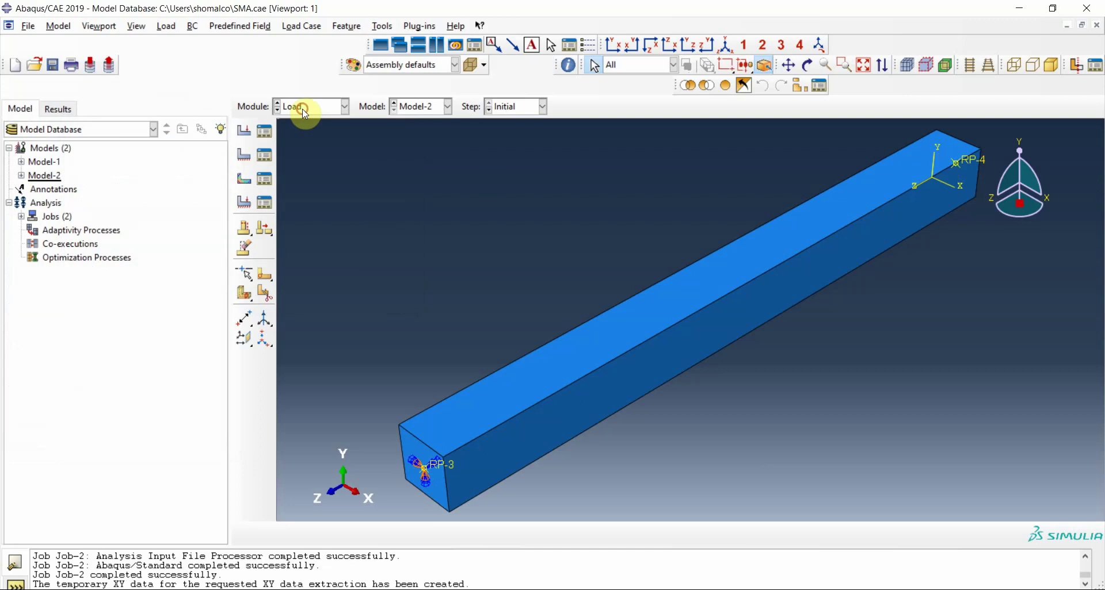
pyautogui.click(300, 108)
pyautogui.click(301, 245)
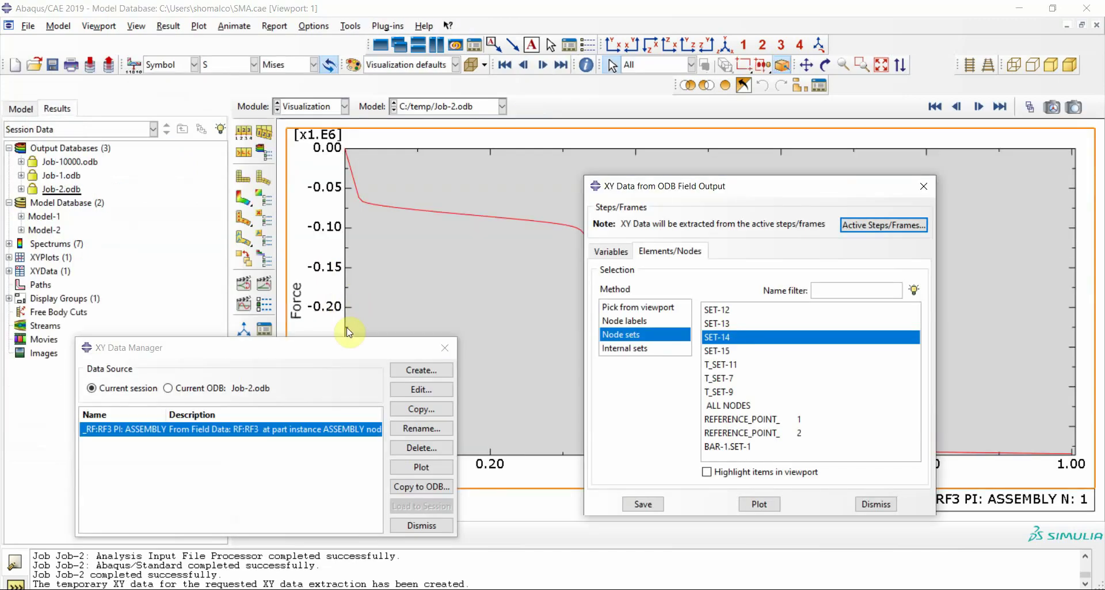
# - Copy all force values of the RF3 XY data and paste them into Sheet5 of the Excel workbook starting at cell D2
pyautogui.moveTo(342, 349); pyautogui.dragTo(313, 194)
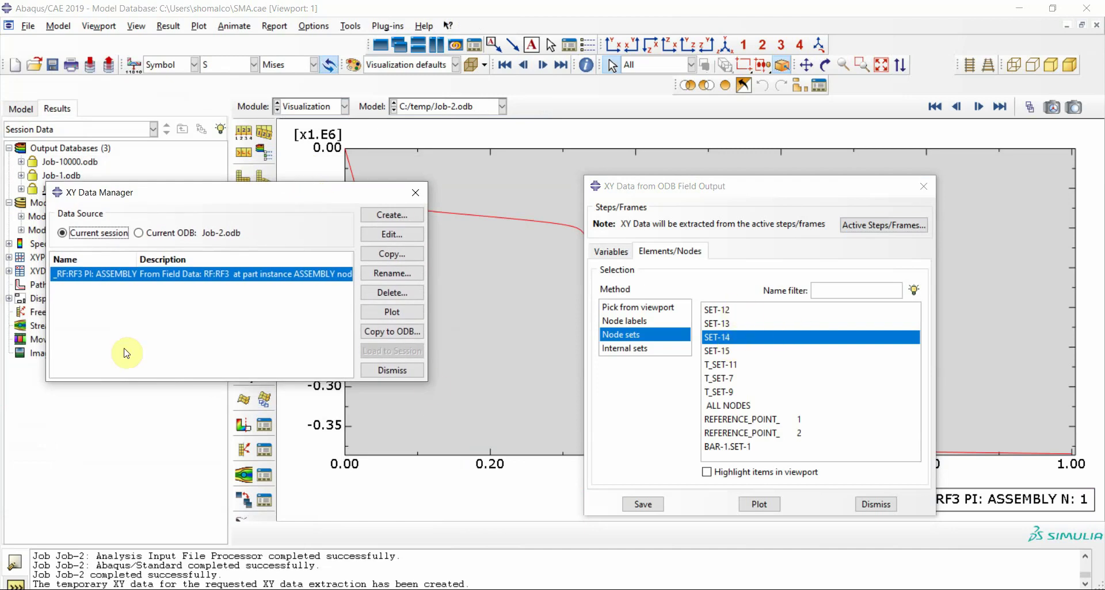
pyautogui.click(379, 237)
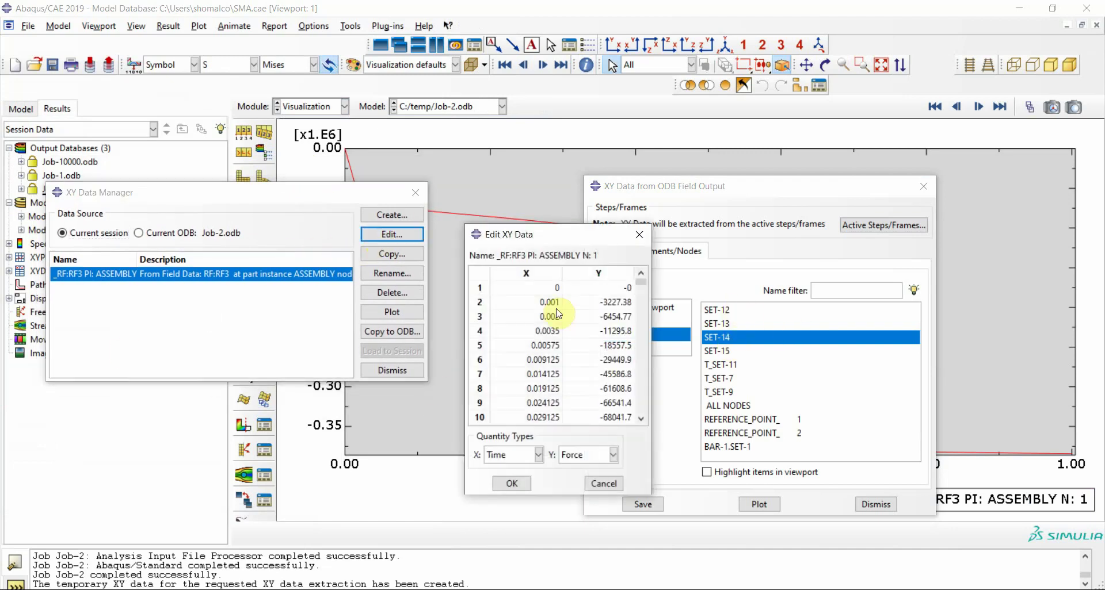
pyautogui.moveTo(575, 296); pyautogui.dragTo(590, 418)
pyautogui.rightClick(590, 417)
pyautogui.click(605, 439)
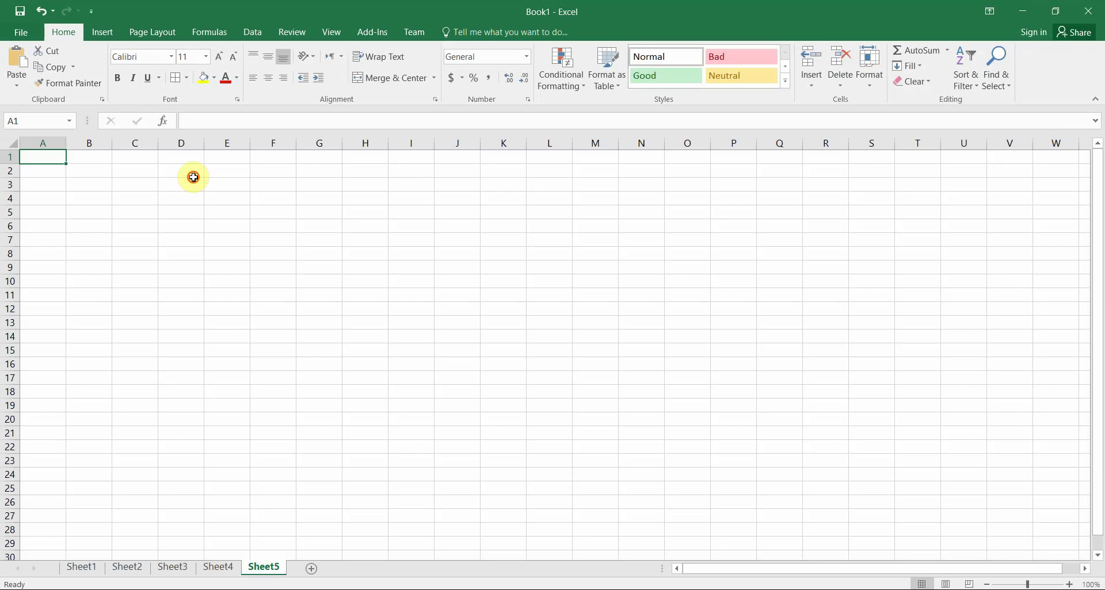
pyautogui.click(193, 177)
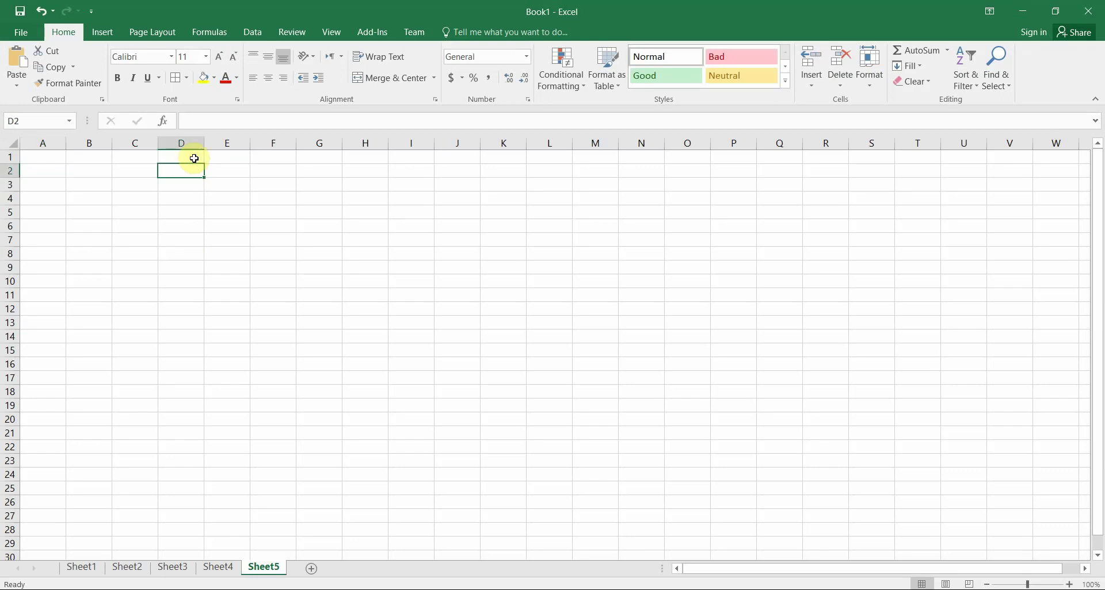
pyautogui.rightClick(196, 171)
pyautogui.click(225, 230)
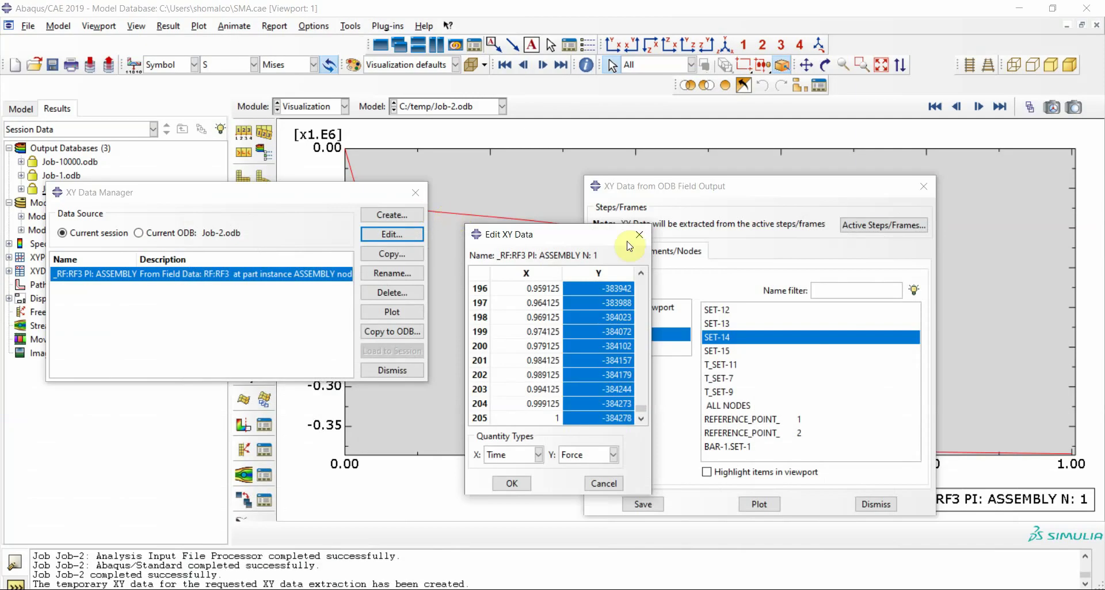
# - Back in Abaqus, replace the reaction force variable with spatial displacement U3 and plot it for node set SET-13
pyautogui.click(637, 235)
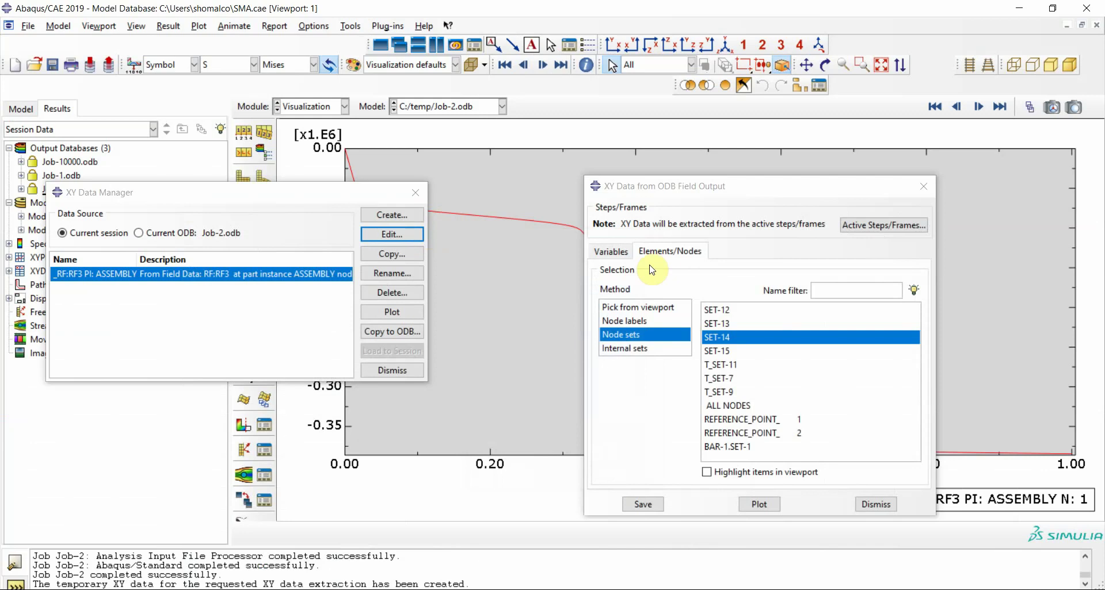
pyautogui.click(712, 325)
pyautogui.click(610, 251)
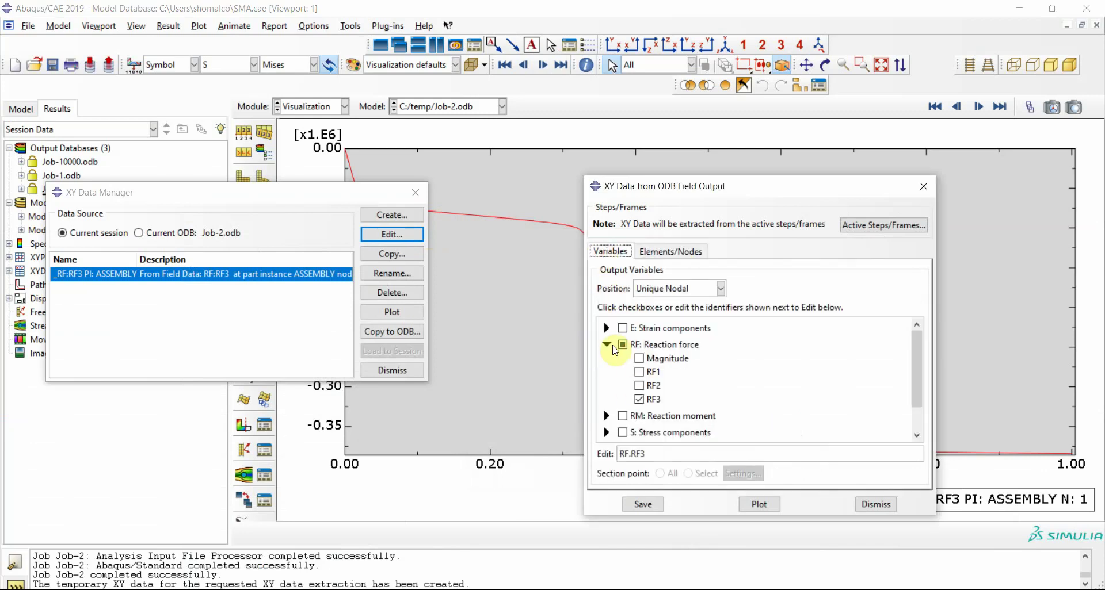
pyautogui.click(622, 345)
pyautogui.click(607, 344)
pyautogui.click(607, 394)
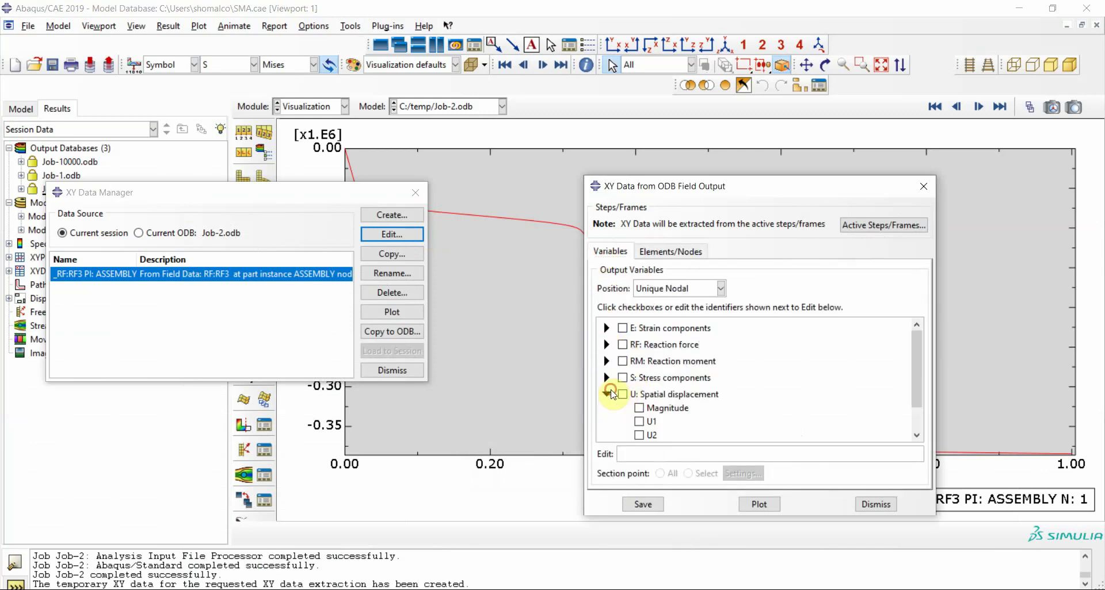
pyautogui.scroll(-2, 653, 429)
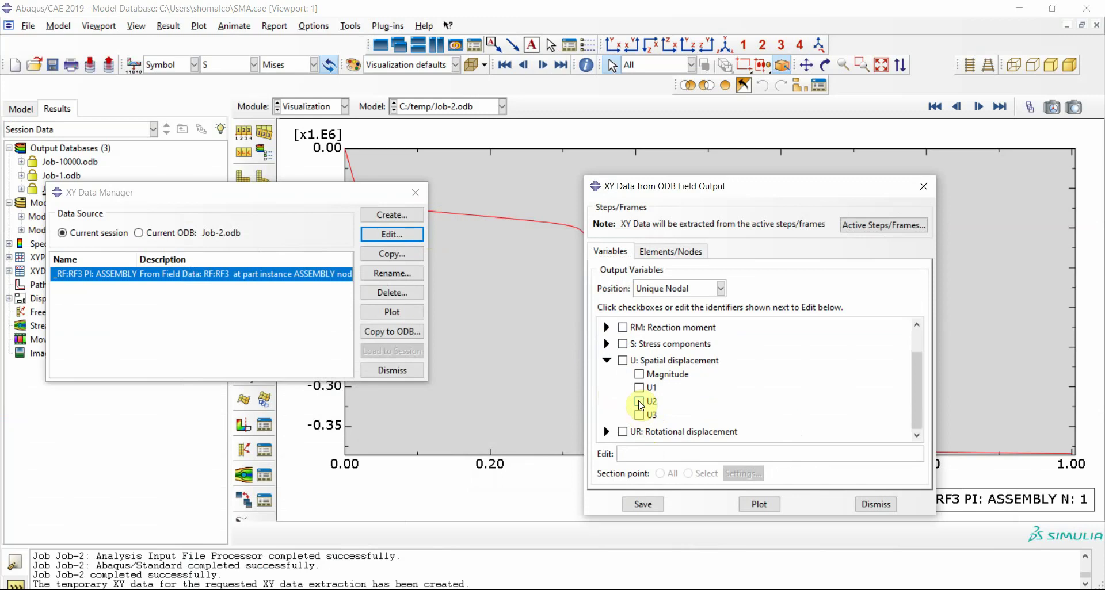
pyautogui.click(639, 415)
pyautogui.click(759, 504)
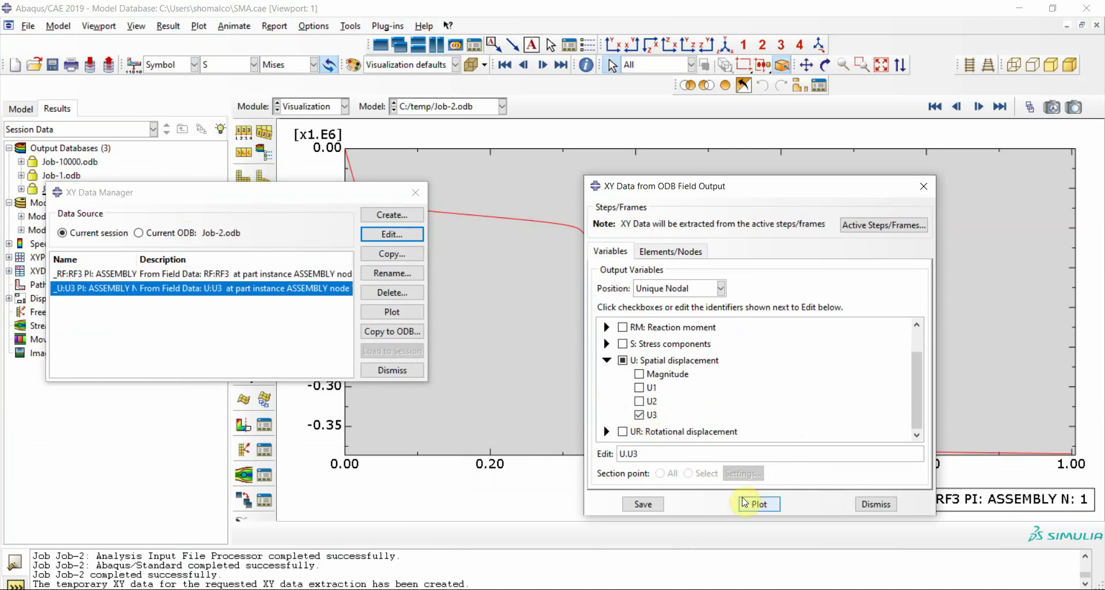
# - Copy all displacement values of the U3 XY data and paste them into Sheet5 in Excel starting at cell C2
pyautogui.click(392, 234)
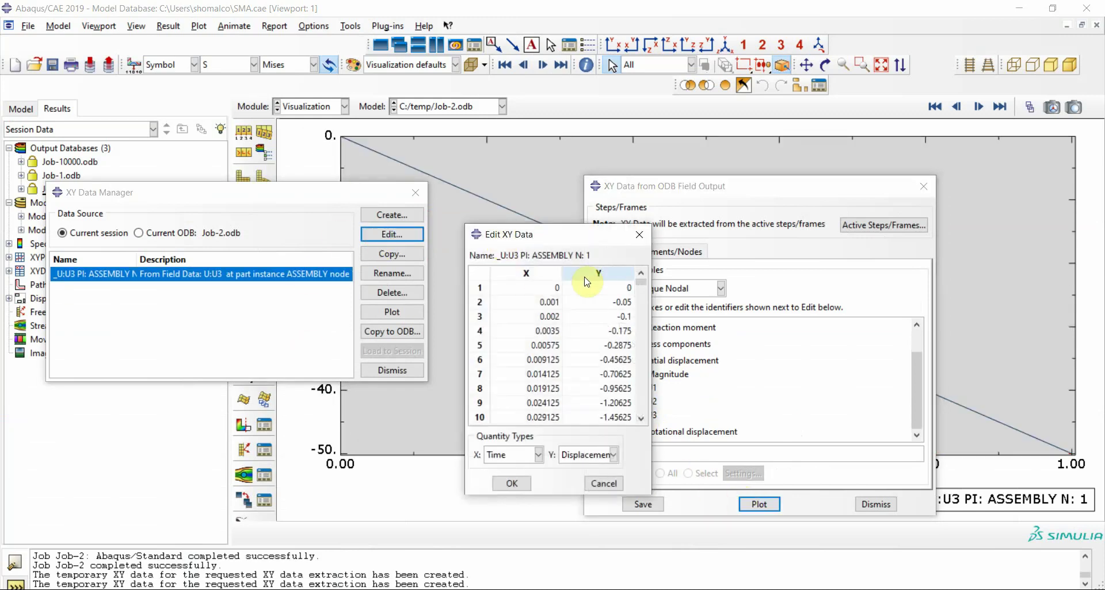
pyautogui.moveTo(588, 289); pyautogui.dragTo(622, 419)
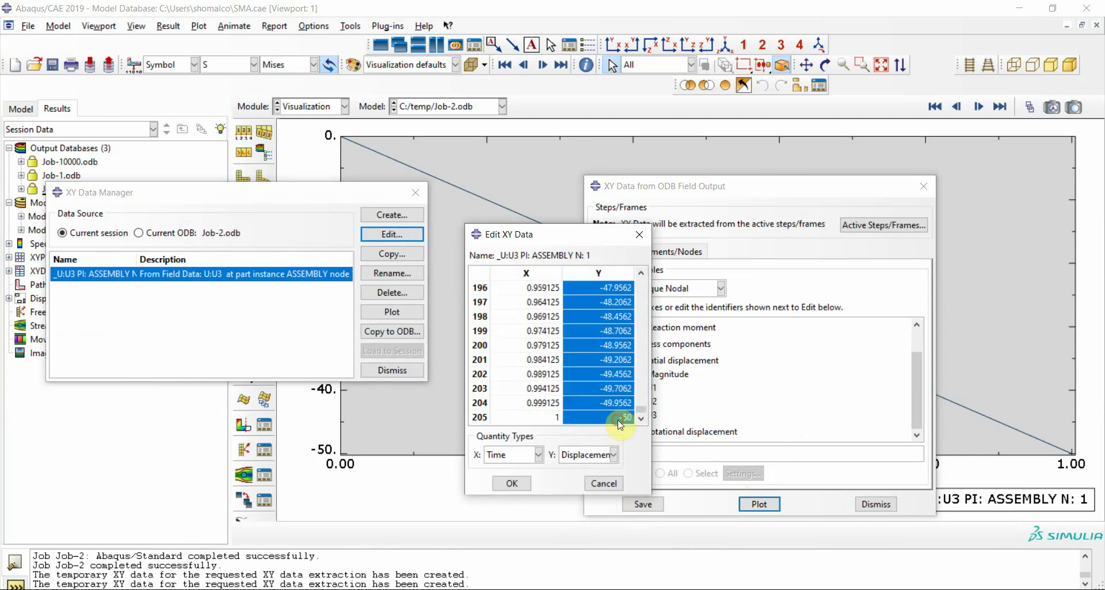
pyautogui.rightClick(620, 420)
pyautogui.click(636, 440)
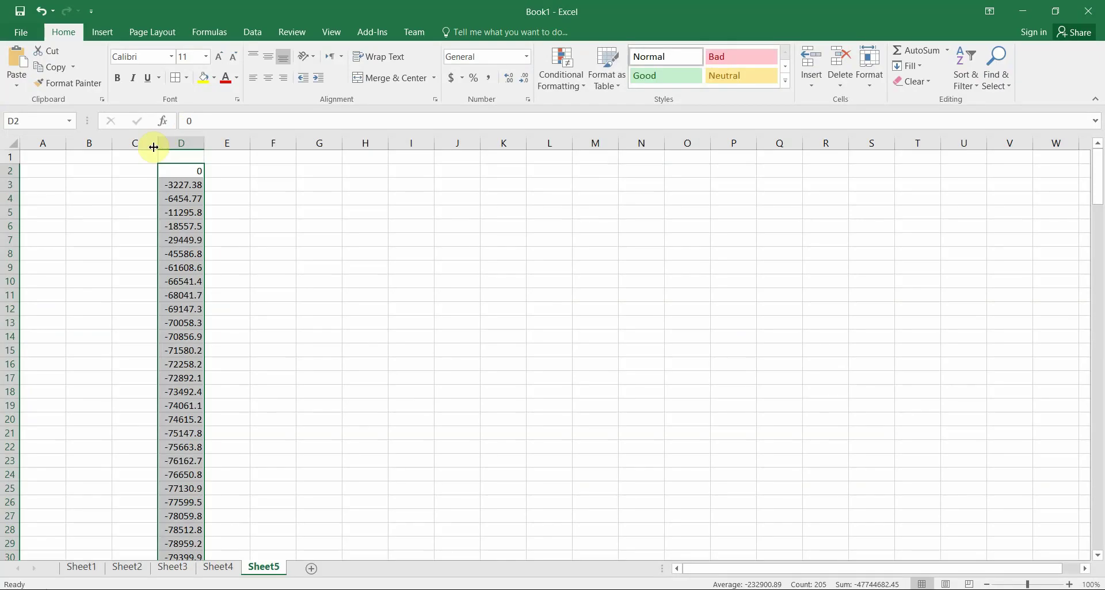
pyautogui.click(135, 172)
pyautogui.rightClick(136, 172)
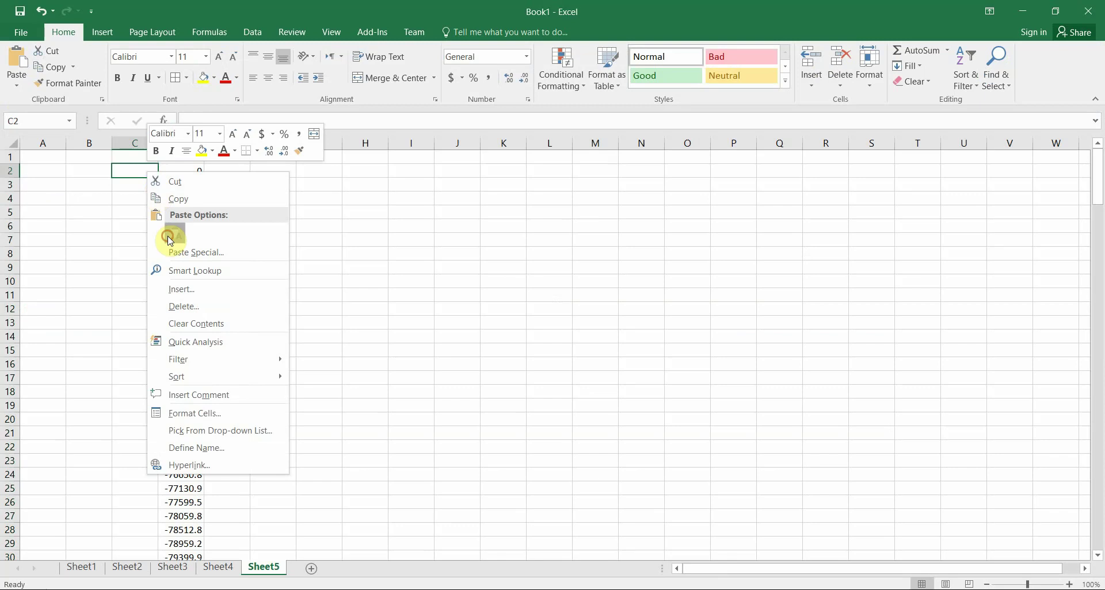
pyautogui.click(136, 232)
# - Calculate the strain in cell F2 from the displacement with the formula =C2/145*-1
pyautogui.click(285, 173)
pyautogui.write('=')
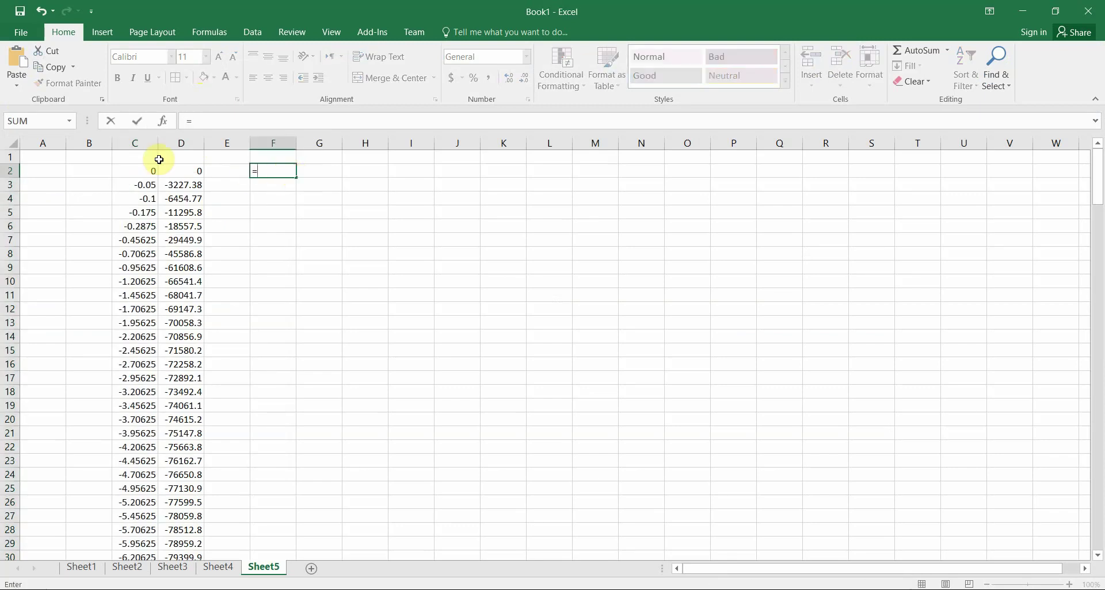
pyautogui.click(137, 170)
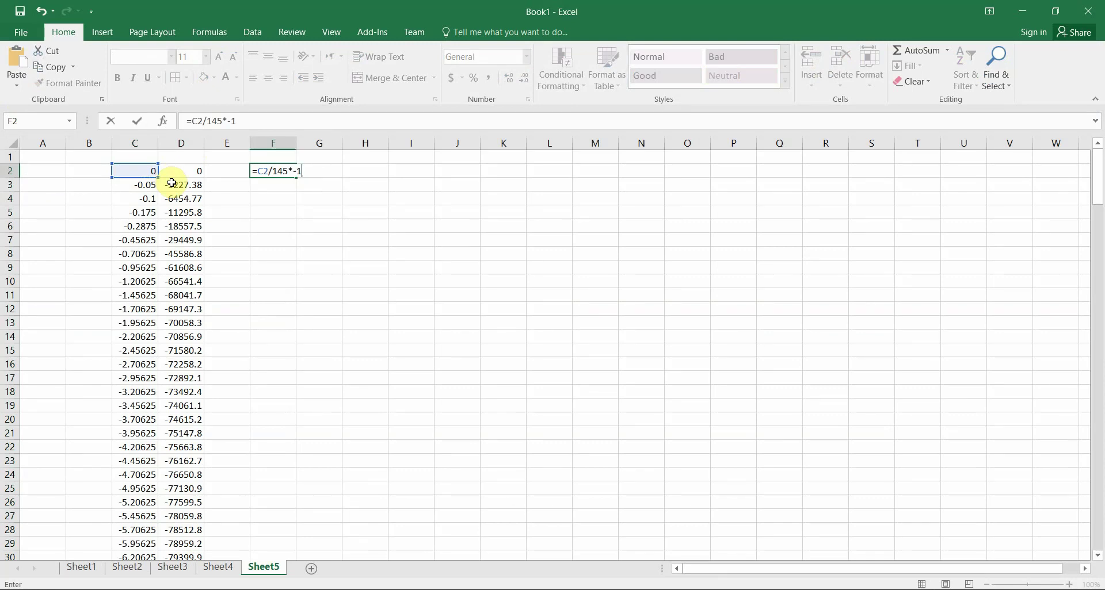
pyautogui.press('Return')
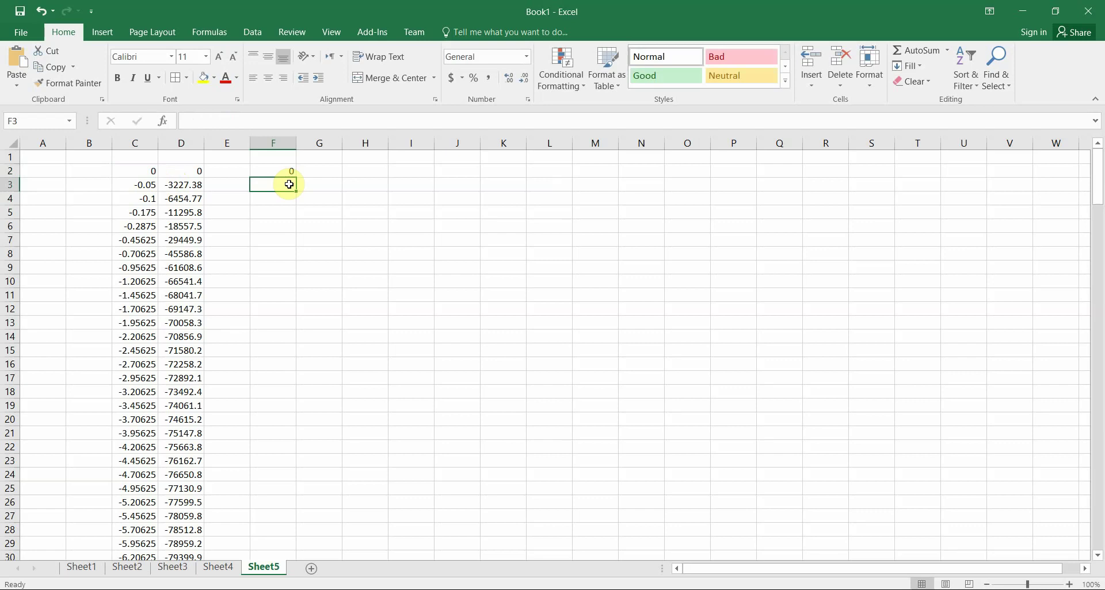
# - Calculate the stress in cell G2 from the reaction force with the formula =D2/144*-1
pyautogui.click(327, 171)
pyautogui.write('=')
pyautogui.click(172, 172)
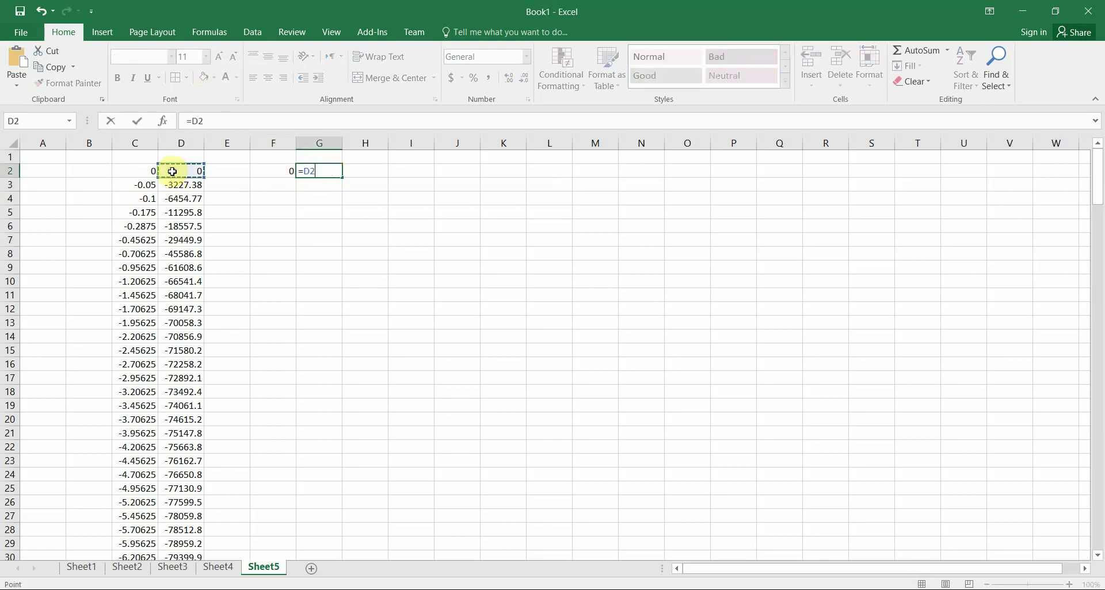
pyautogui.write('/144*-1')
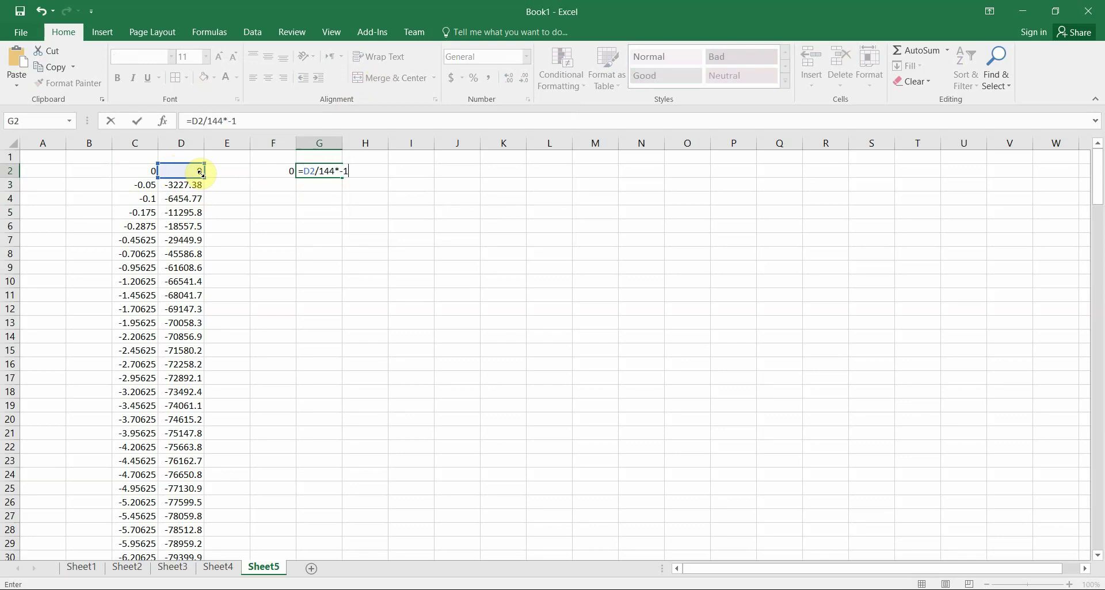
pyautogui.press('Return')
# - Add borders and centre alignment to F2:G2 and fill both formulas down to row 206
pyautogui.click(282, 168)
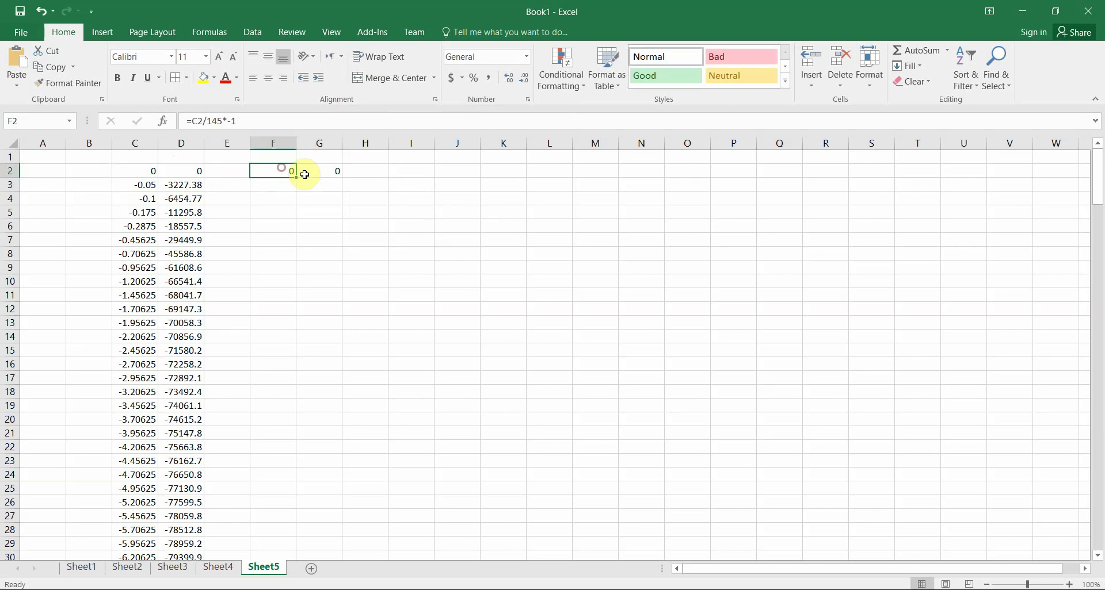
pyautogui.moveTo(293, 173); pyautogui.dragTo(340, 169)
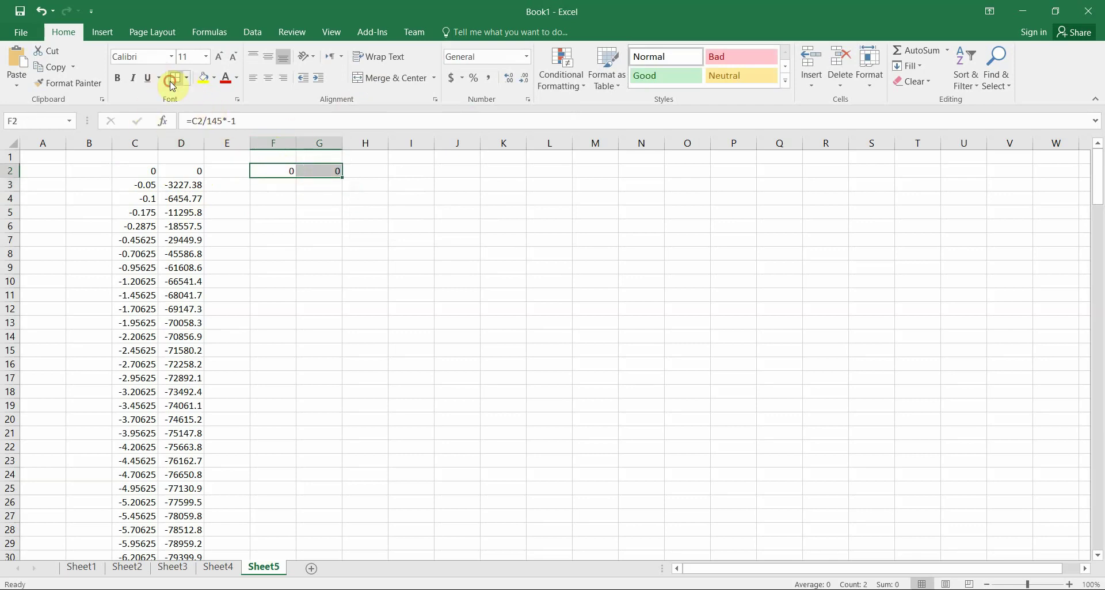
pyautogui.click(267, 56)
pyautogui.click(268, 78)
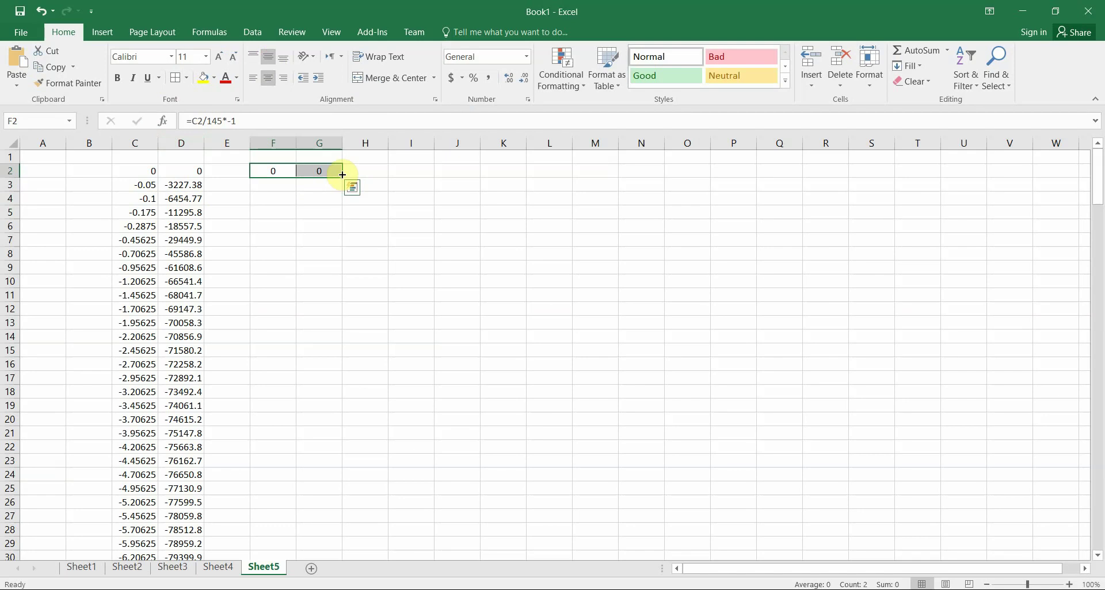
pyautogui.moveTo(343, 175); pyautogui.dragTo(315, 539)
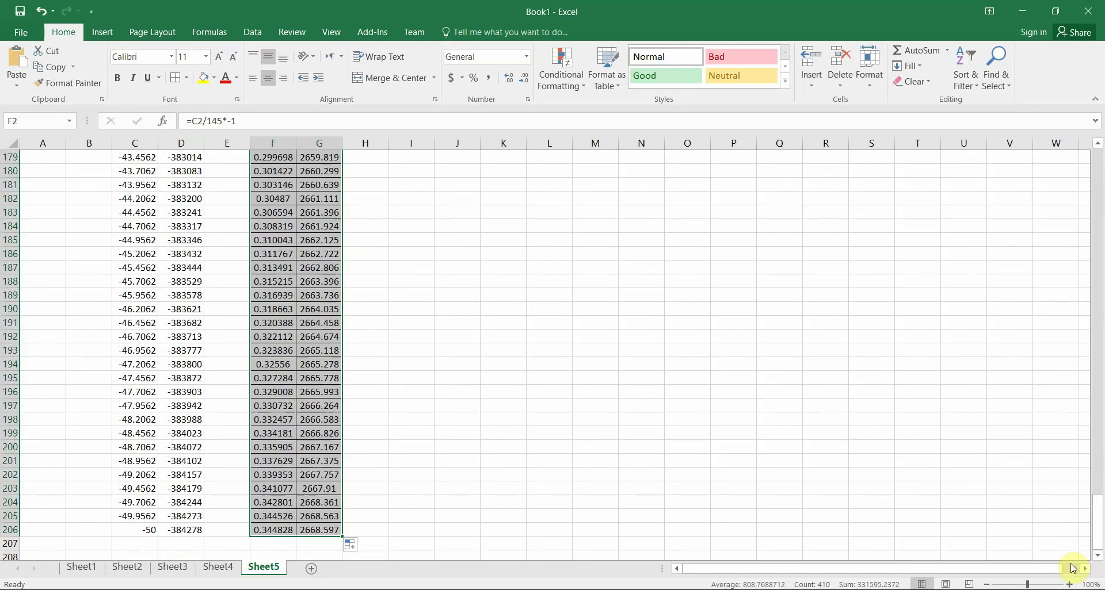
pyautogui.moveTo(1098, 526); pyautogui.dragTo(1097, 152)
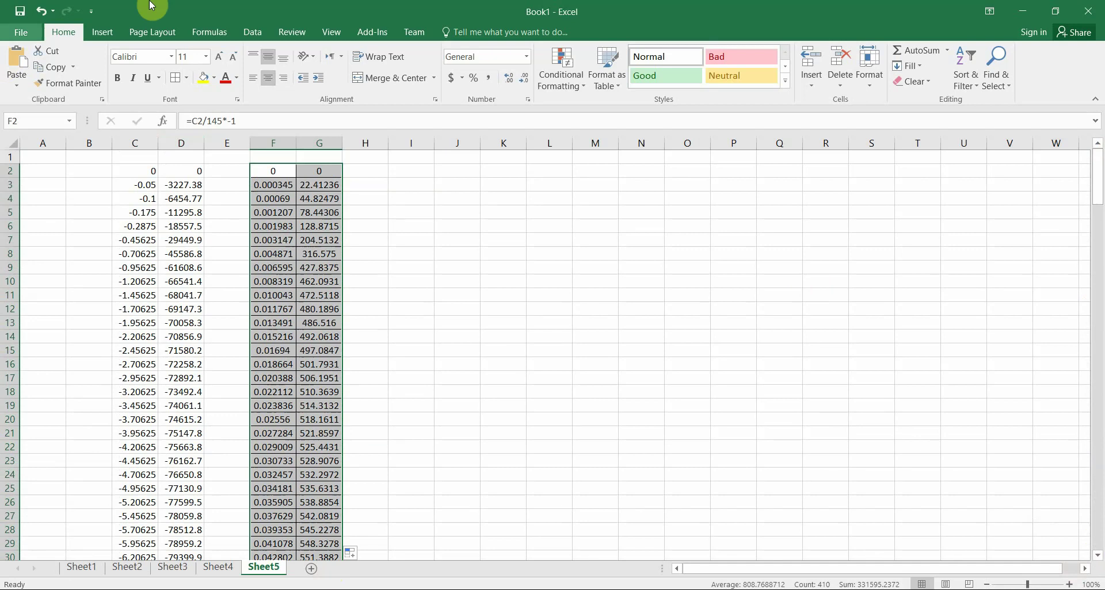
# - Insert a scatter chart with straight lines and markers from columns F and G and place it beside the data
pyautogui.click(102, 31)
pyautogui.click(534, 82)
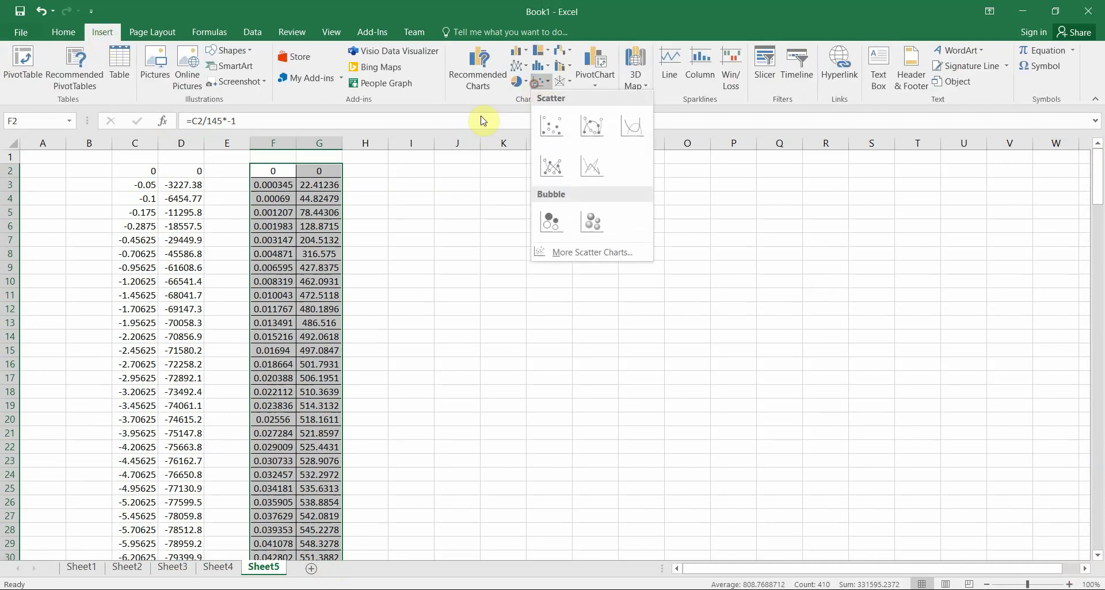
pyautogui.click(551, 167)
pyautogui.moveTo(524, 274); pyautogui.dragTo(568, 240)
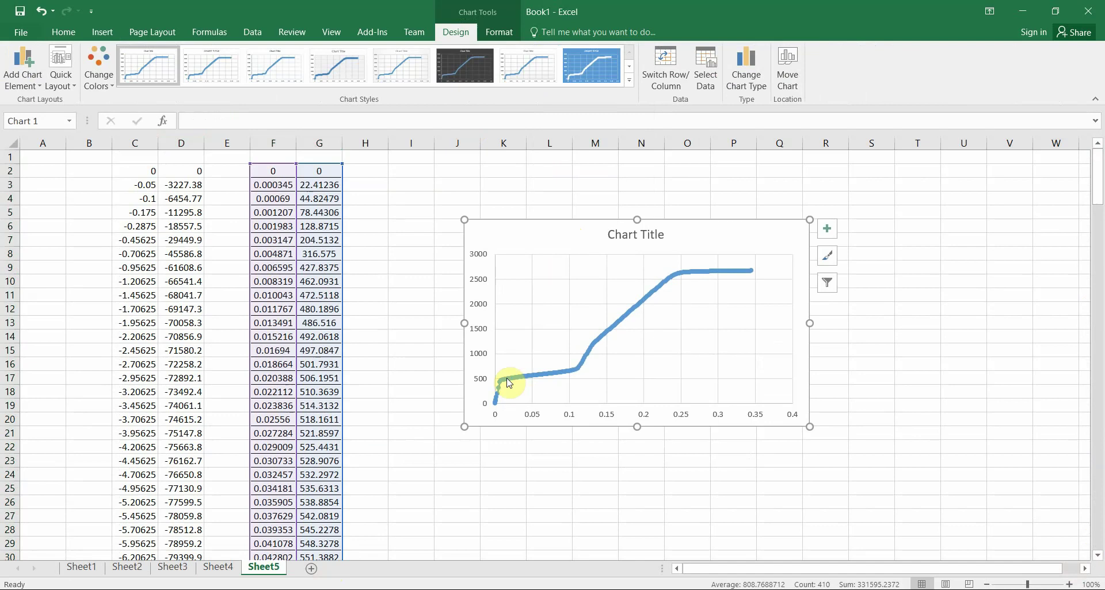
pyautogui.moveTo(499, 386)
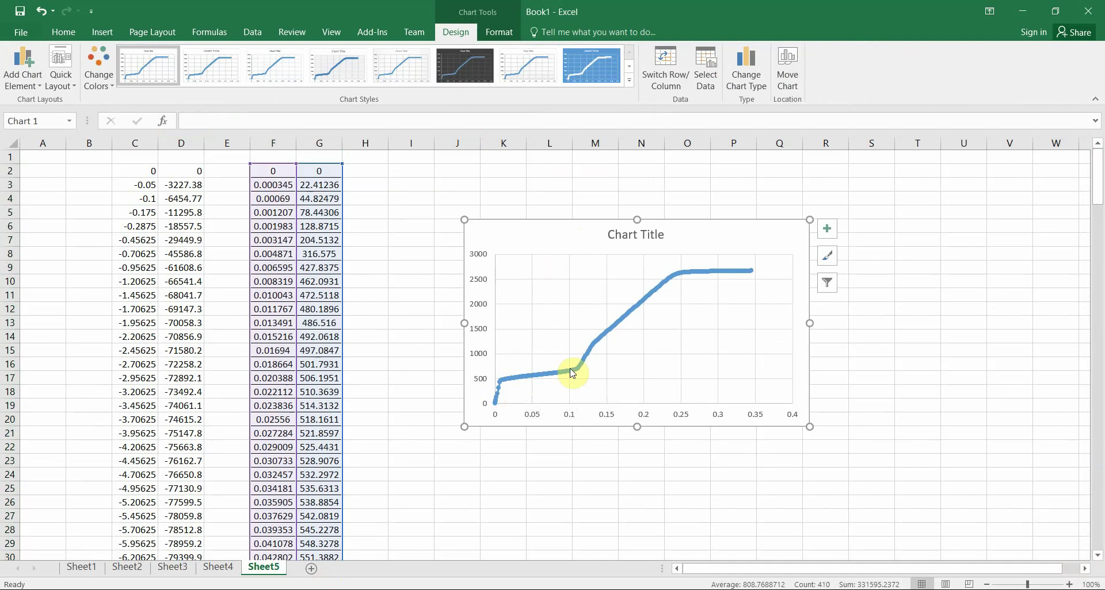
# - Compare the transition and plateau points of the plotted stress-strain curve with the reference material curve on slide 1 of the PowerPoint presentation
pyautogui.moveTo(579, 371)
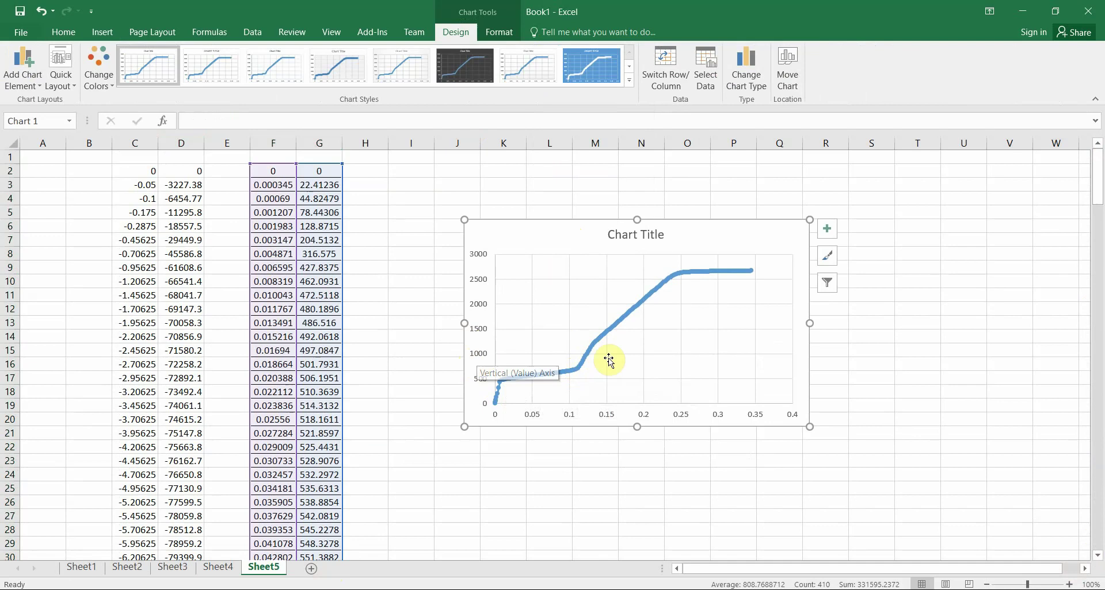
pyautogui.moveTo(592, 350)
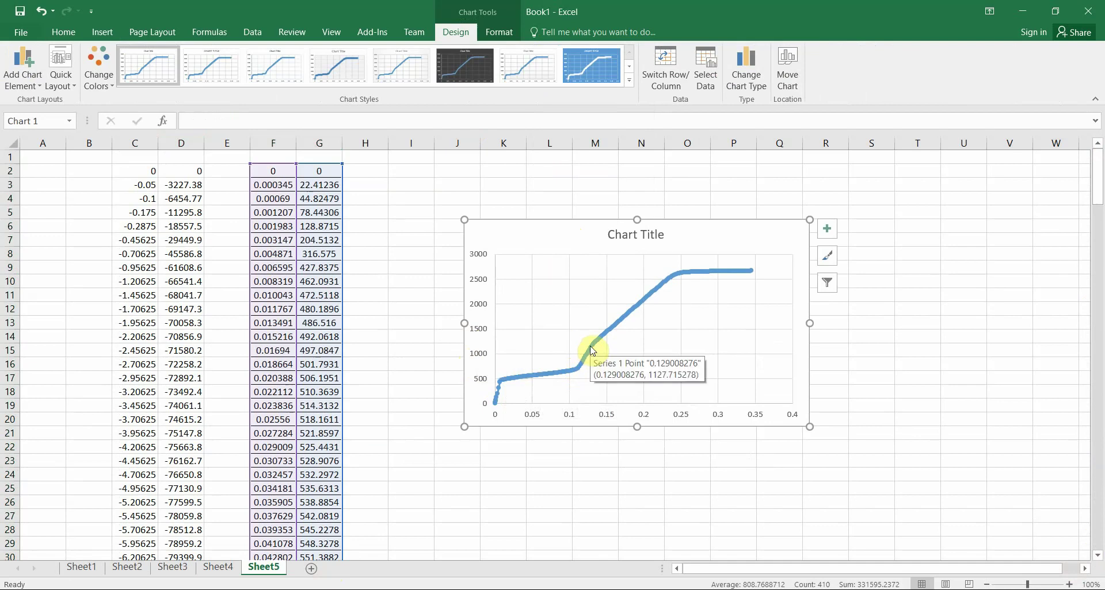
pyautogui.hotkey('alt', 'Tab')
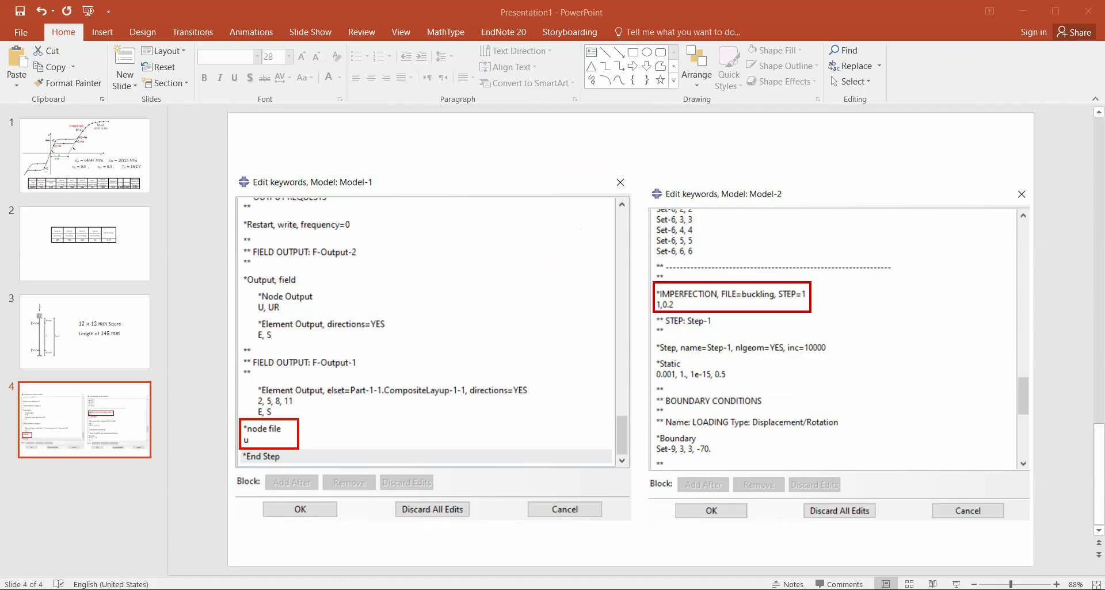
pyautogui.click(55, 170)
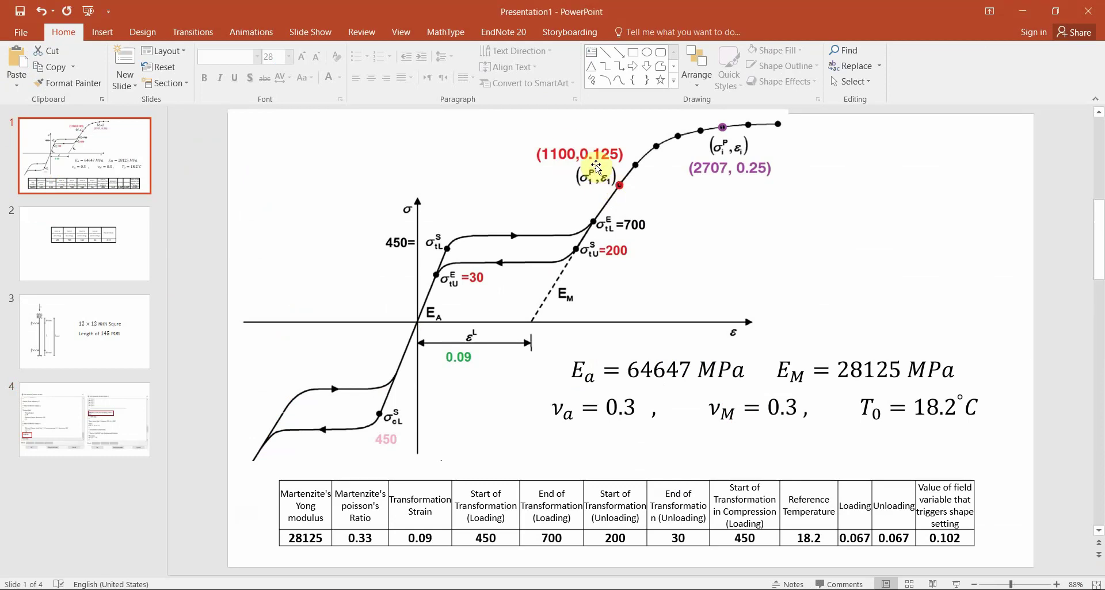
pyautogui.click(1023, 12)
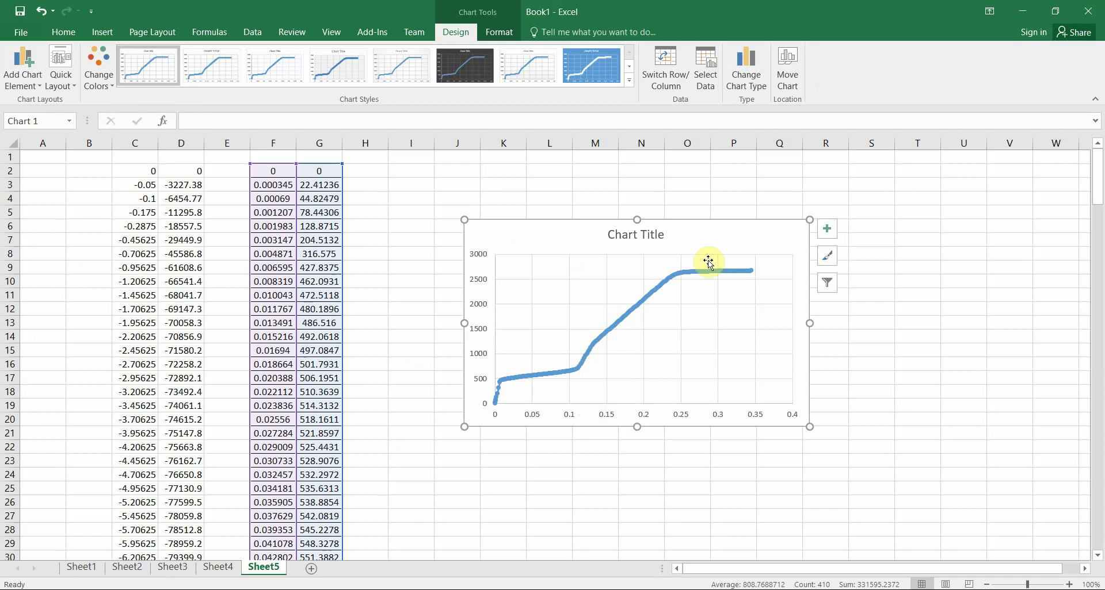
pyautogui.moveTo(680, 278)
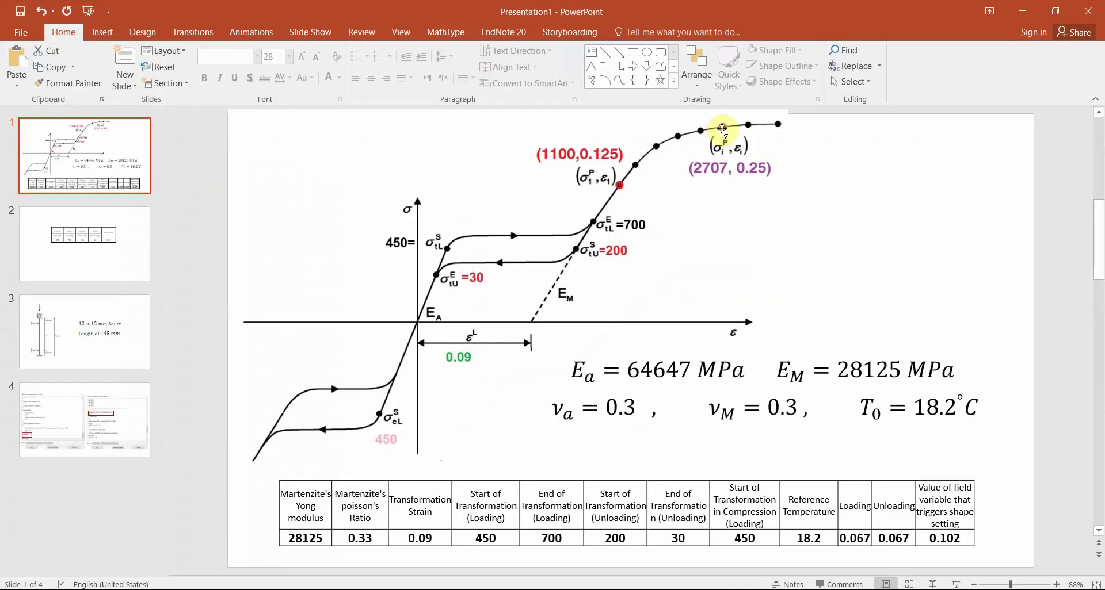
pyautogui.click(1022, 12)
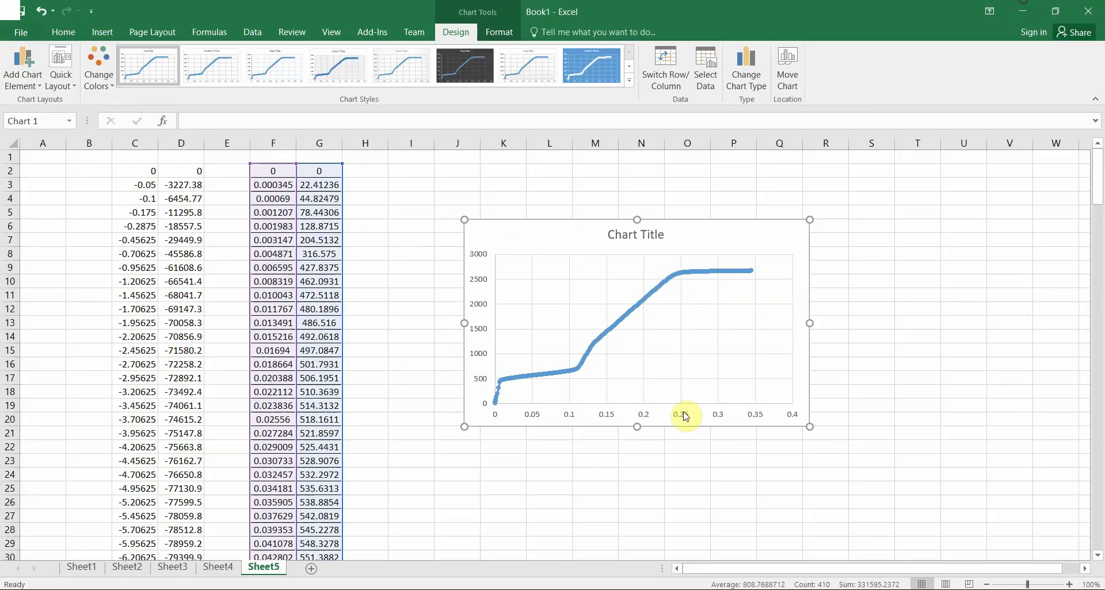